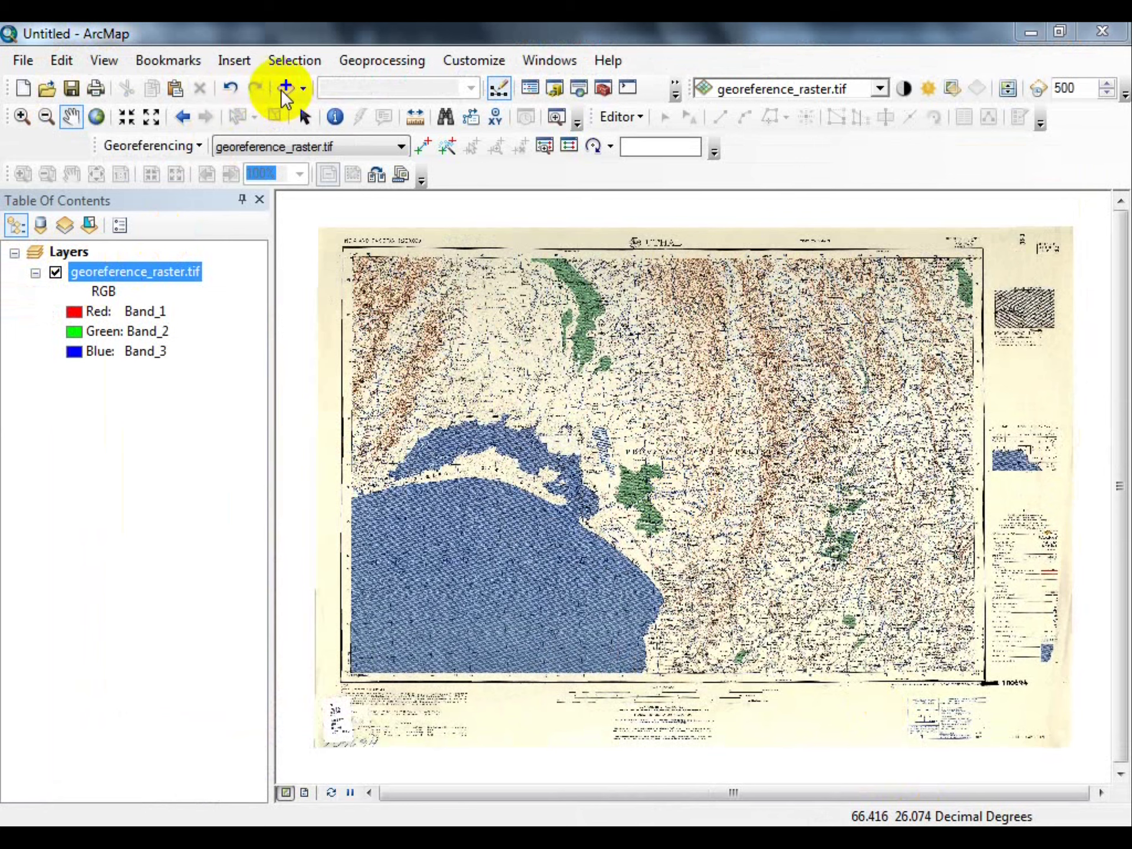
# Add the Lasbela_district.jpg raster from the folder named new to the map and accept its missing spatial reference
pyautogui.click(286, 89)
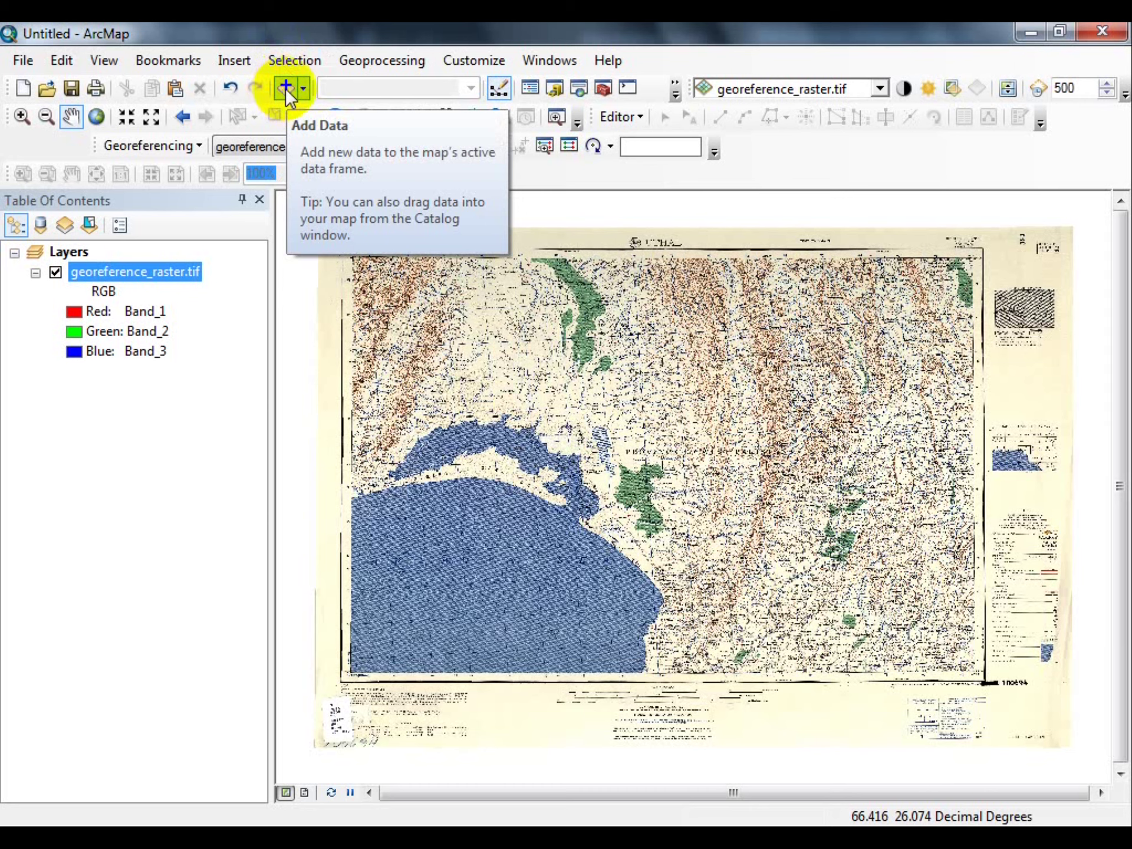
pyautogui.rightClick(173, 266)
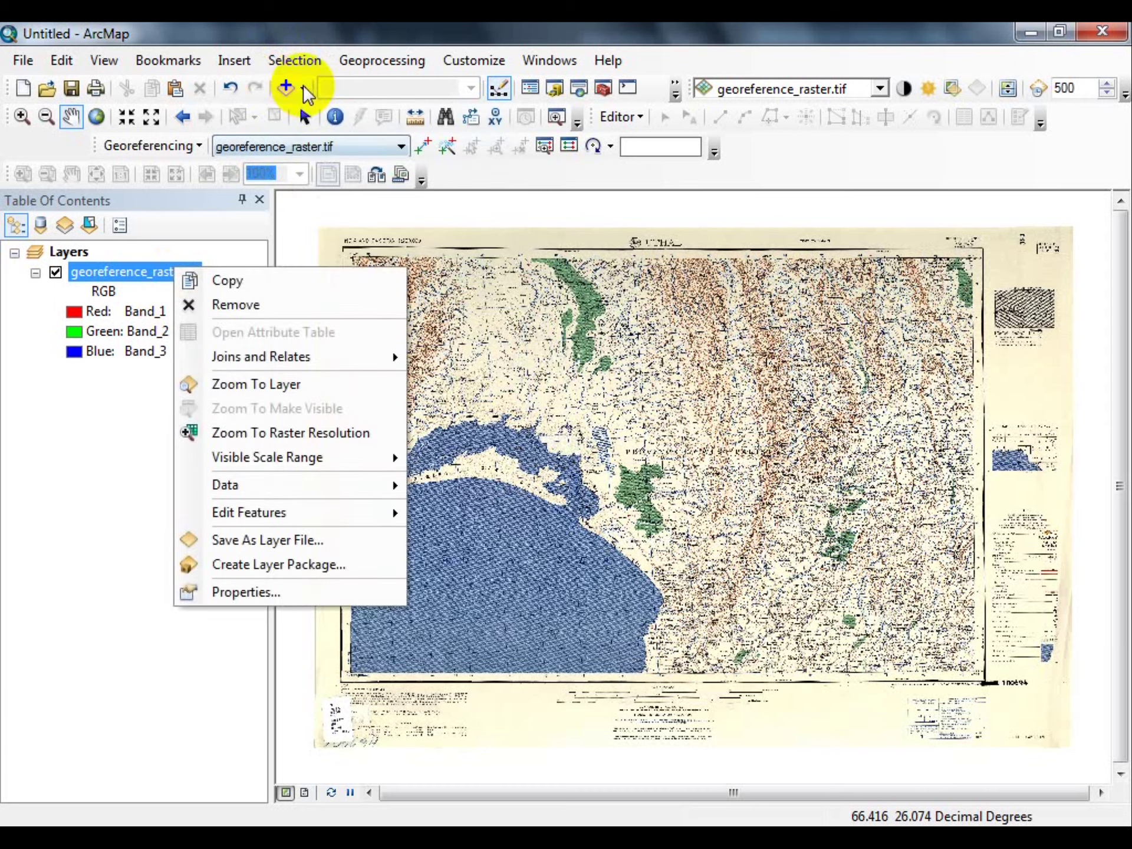
pyautogui.click(285, 89)
pyautogui.click(368, 320)
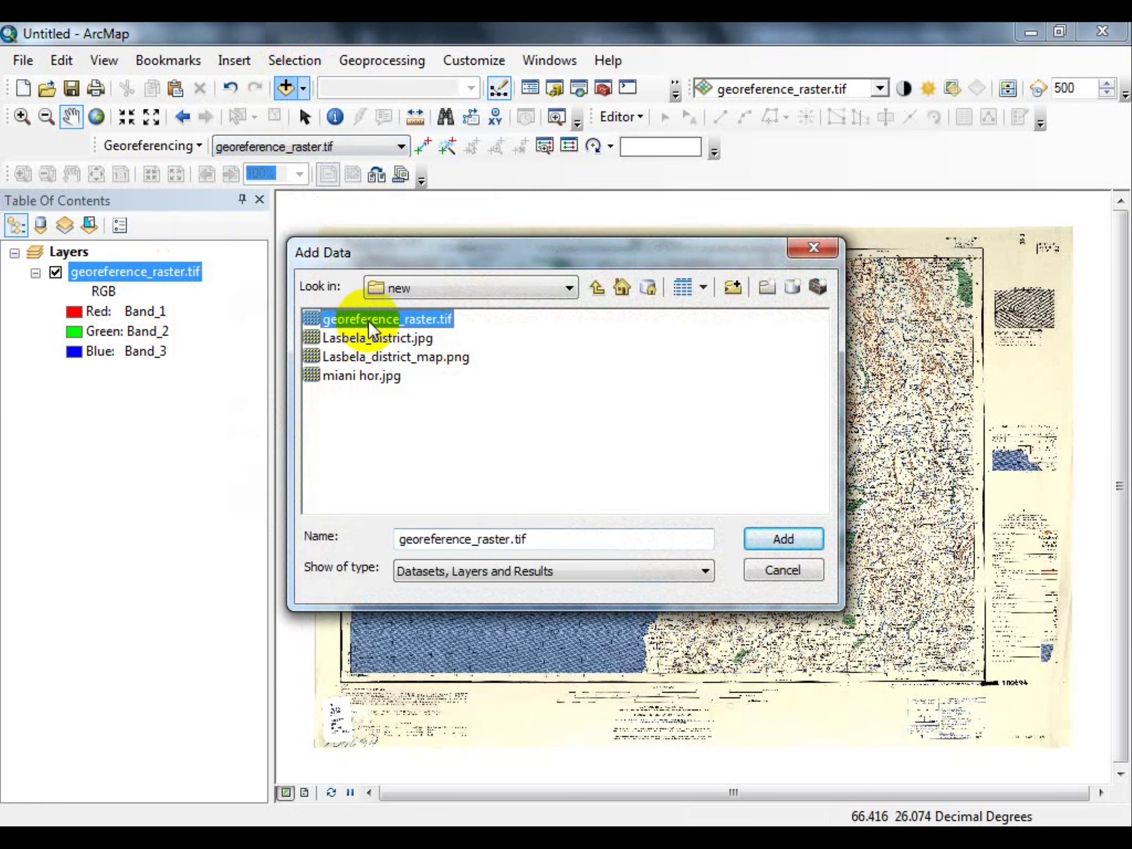
pyautogui.click(375, 338)
pyautogui.click(780, 539)
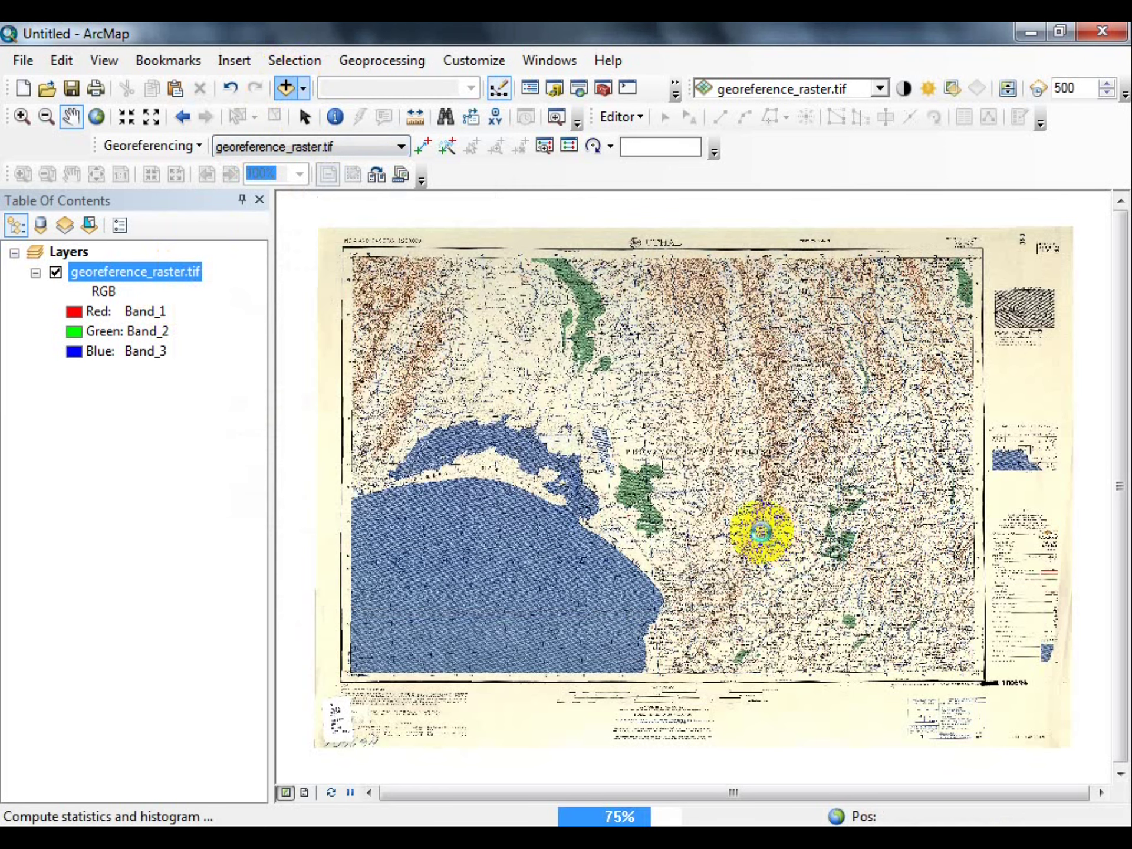
pyautogui.click(611, 422)
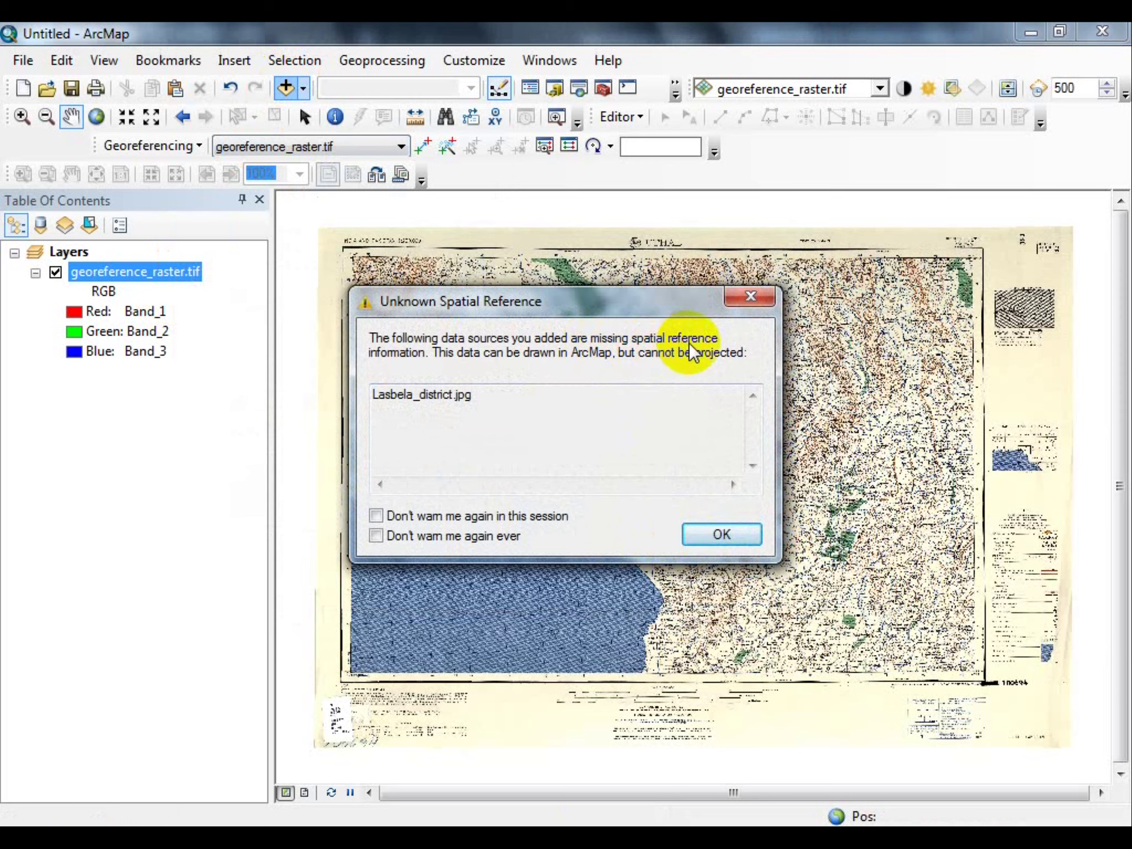
pyautogui.click(719, 534)
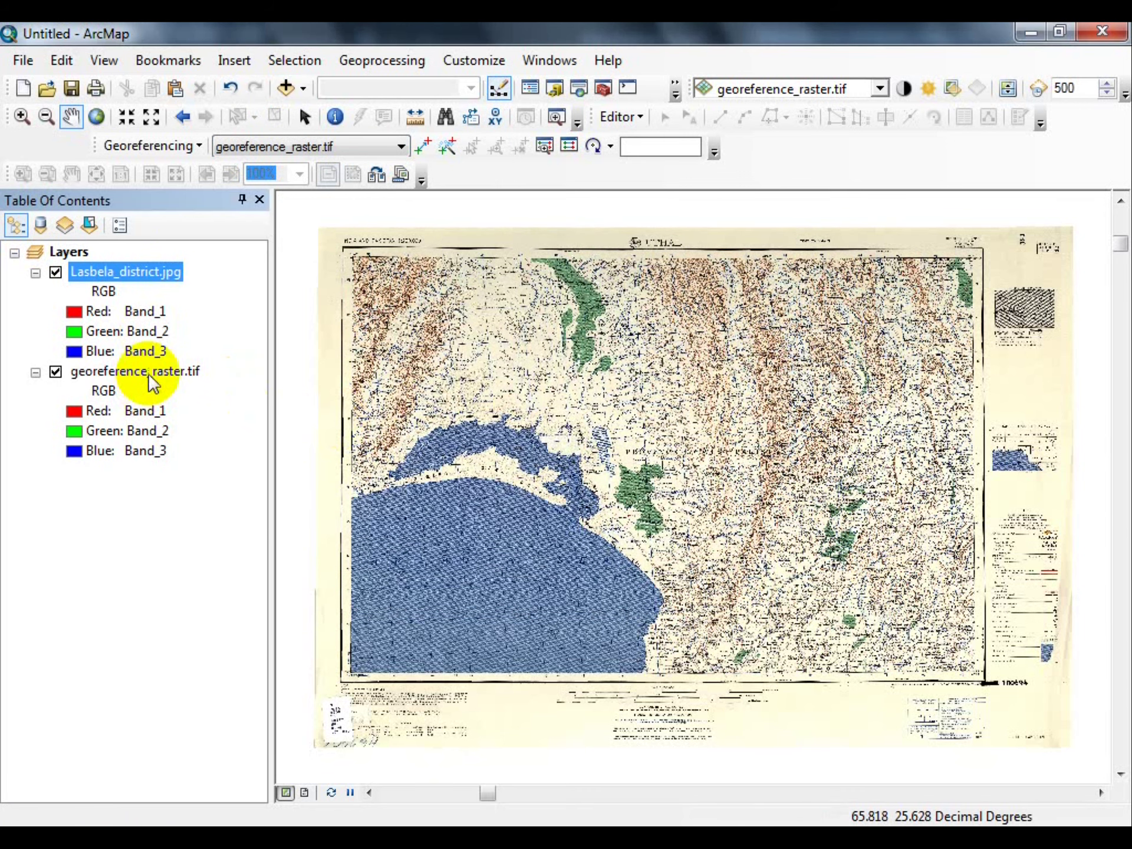
# Check the spatial reference of georeference_raster.tif in its source properties
pyautogui.rightClick(147, 373)
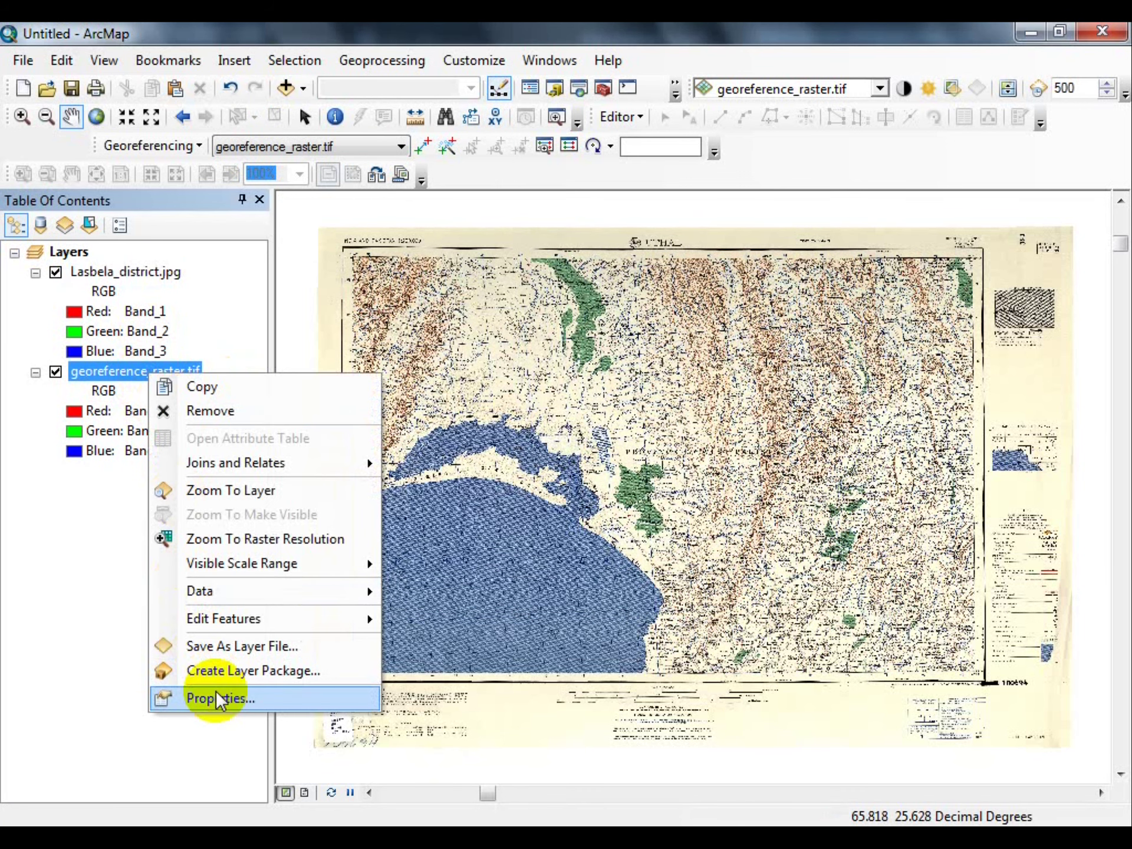
pyautogui.click(218, 700)
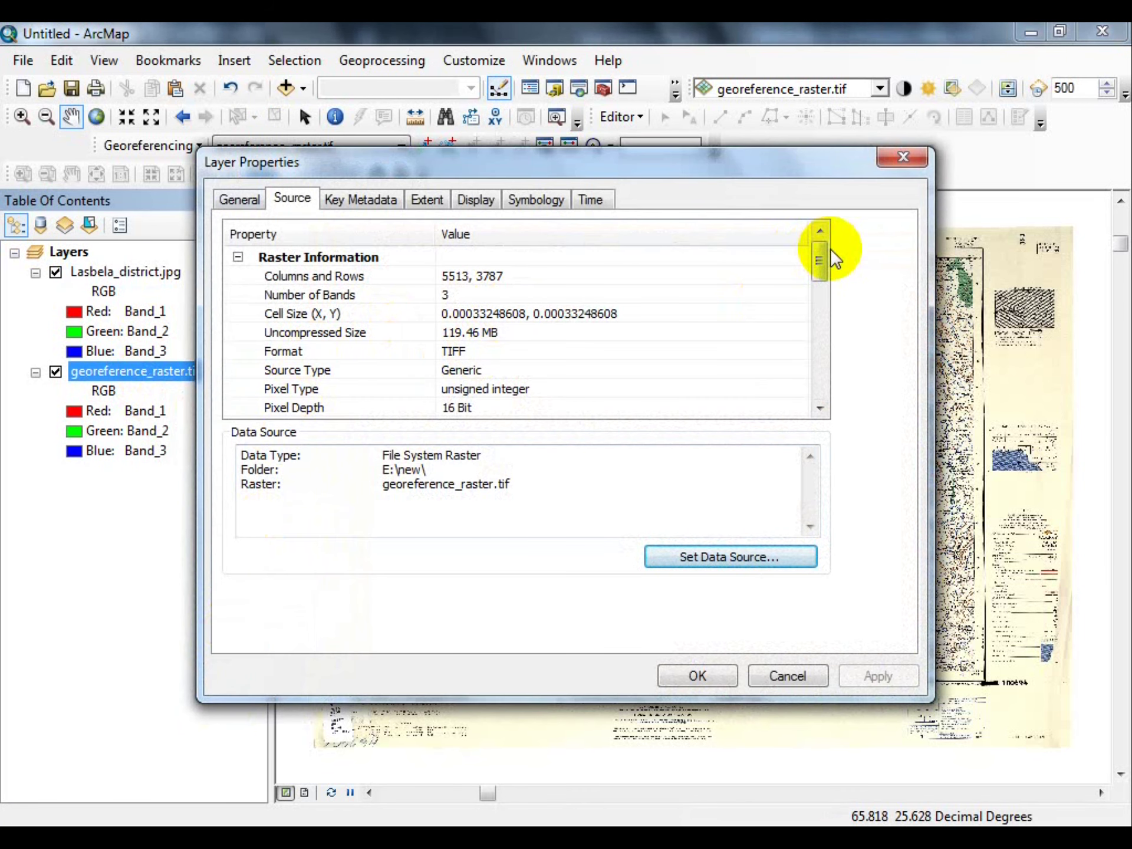
pyautogui.moveTo(820, 255); pyautogui.dragTo(820, 333)
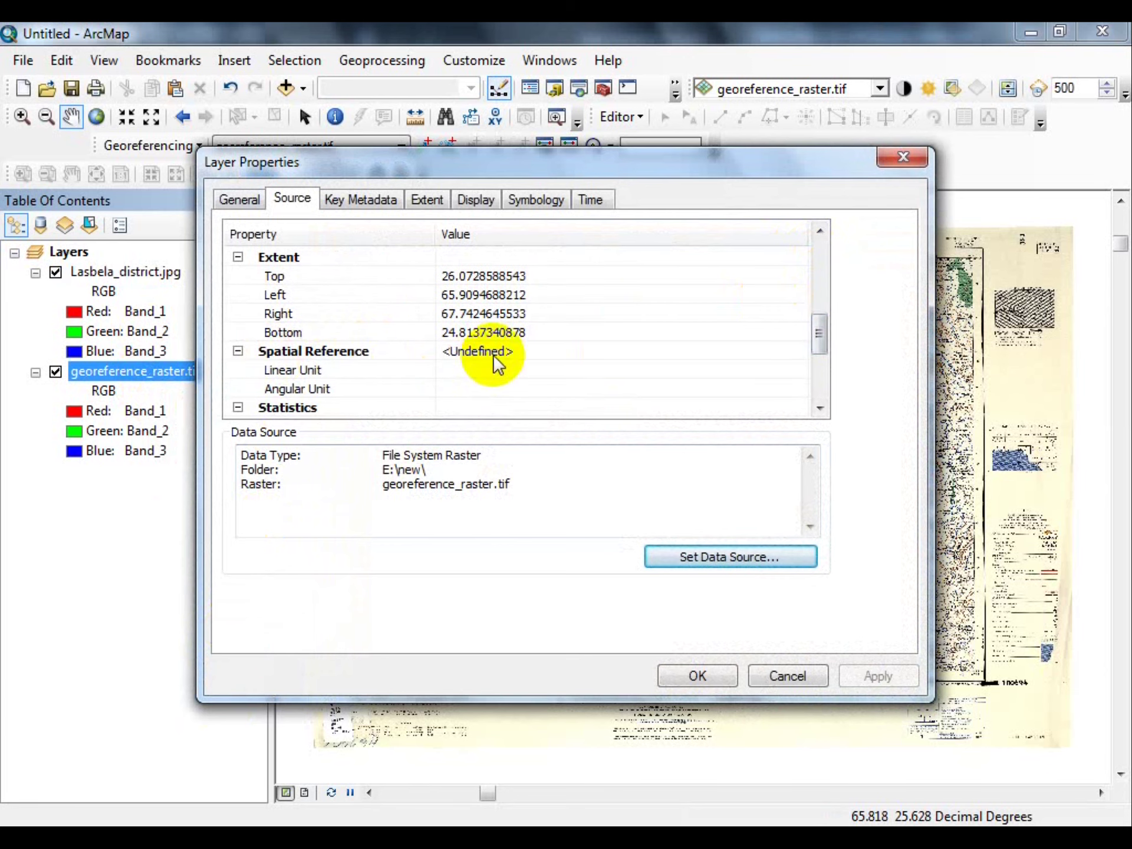
pyautogui.click(890, 157)
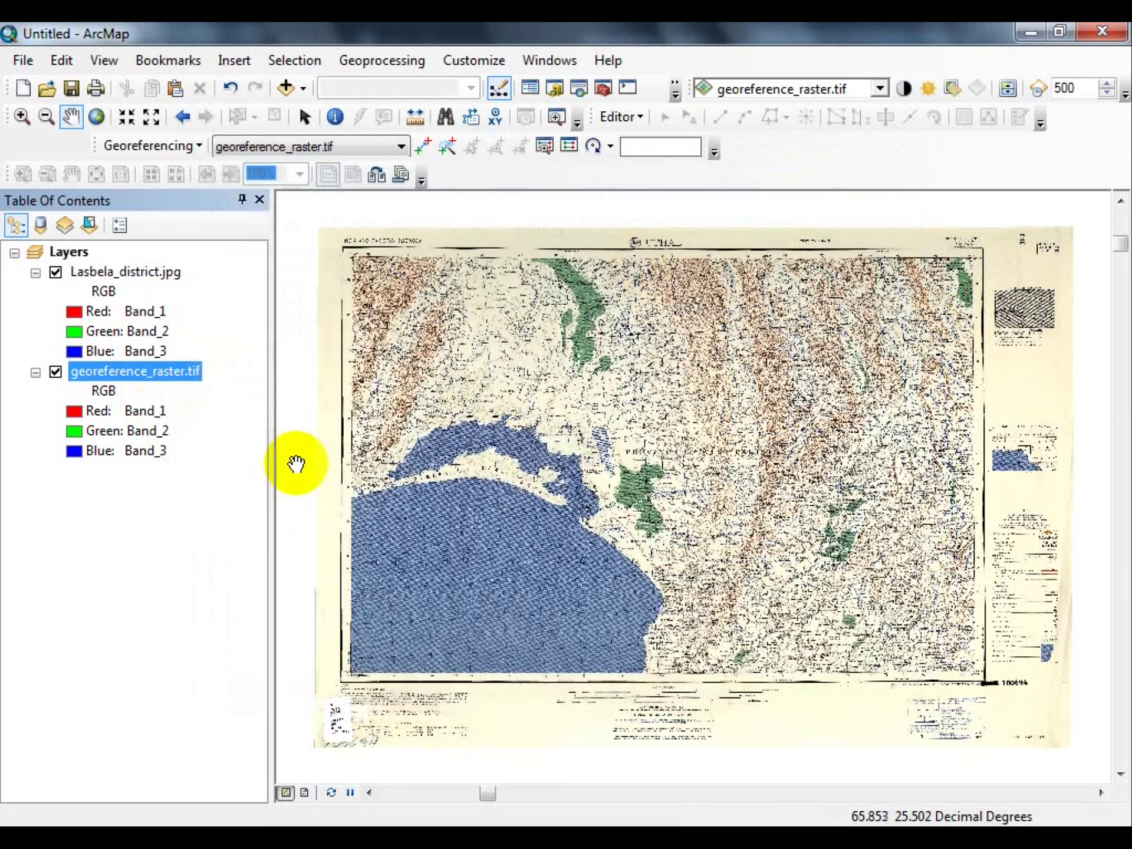
# Set Lasbela_district.jpg as the target raster for georeferencing
pyautogui.rightClick(898, 149)
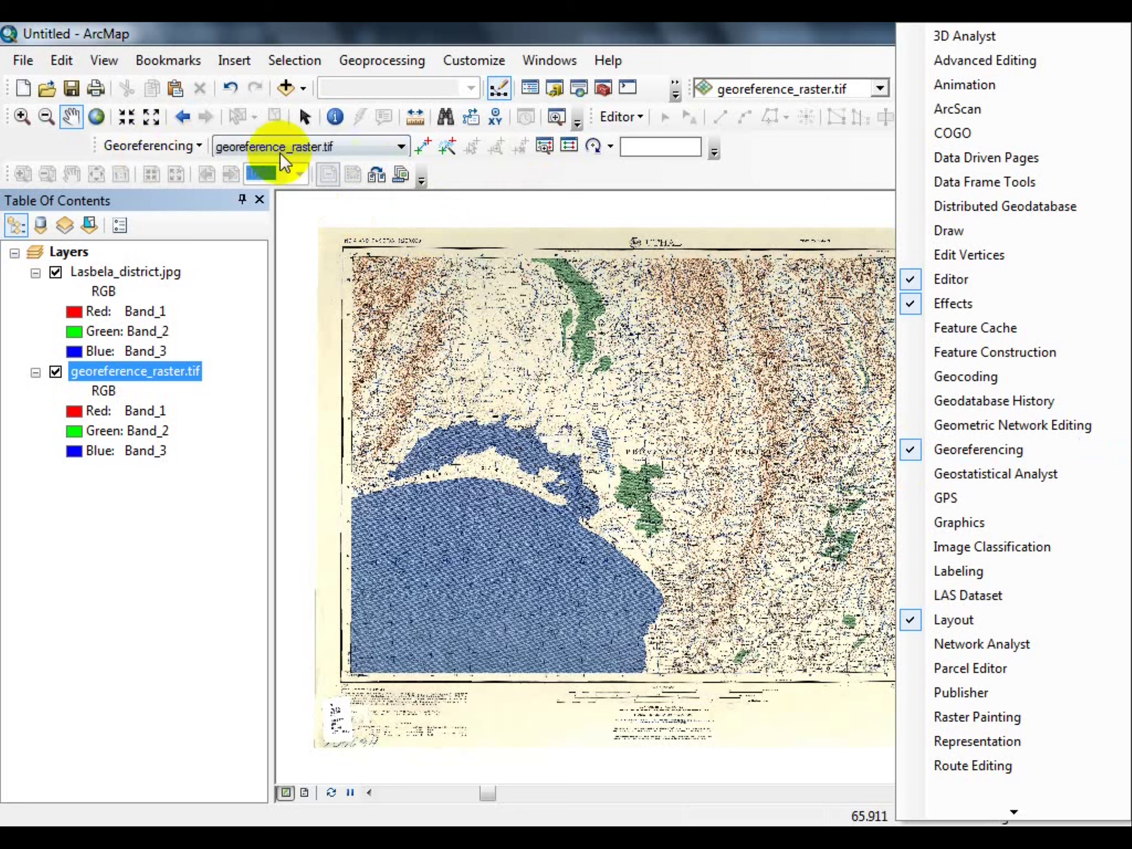
pyautogui.click(863, 171)
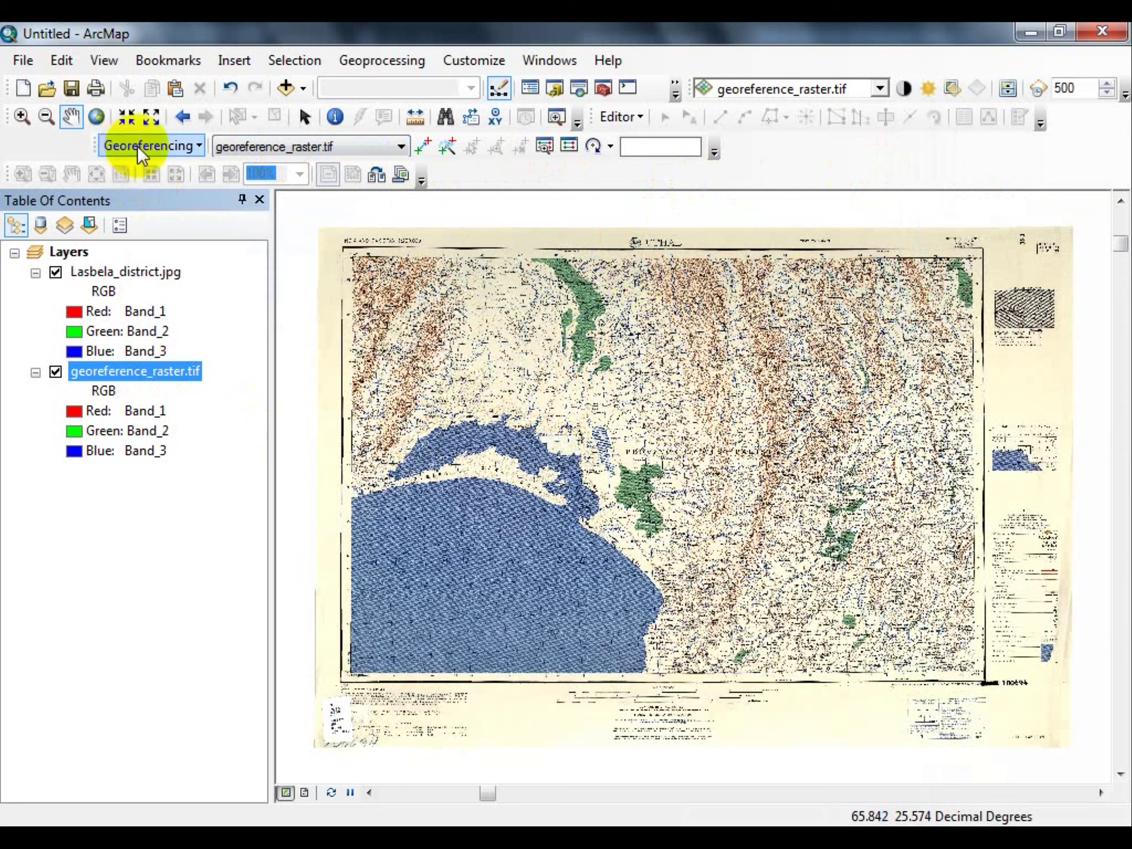
pyautogui.click(303, 147)
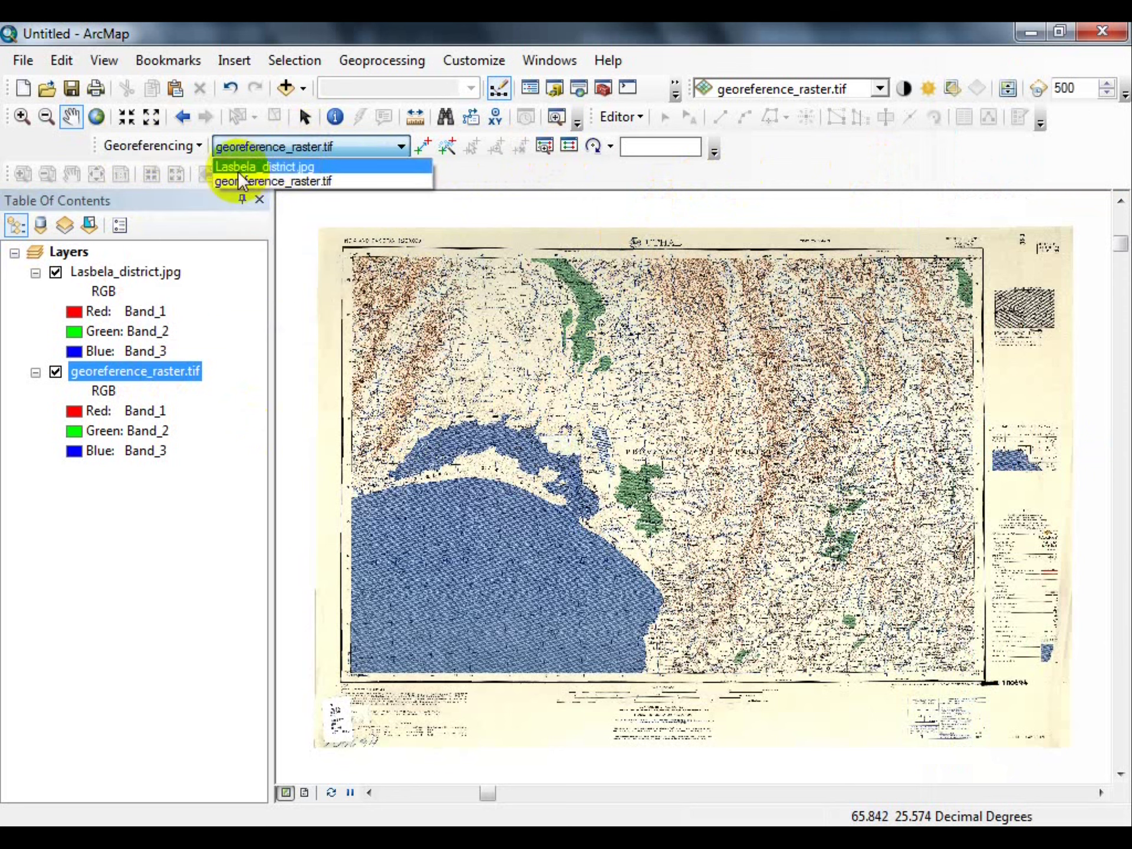
pyautogui.click(292, 167)
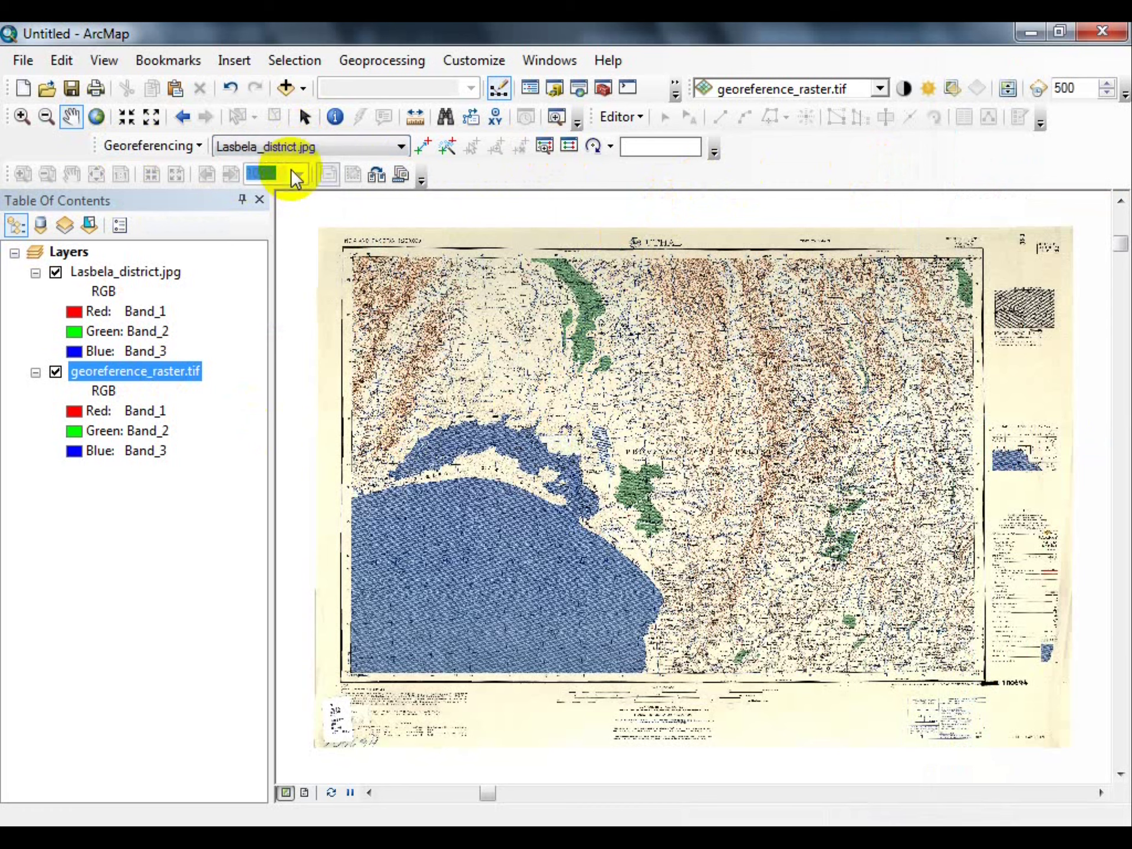
# Start the first control point on Lasbela_district.jpg at the tip of the coastal spit on the lagoon mouth's eastern side
pyautogui.rightClick(118, 274)
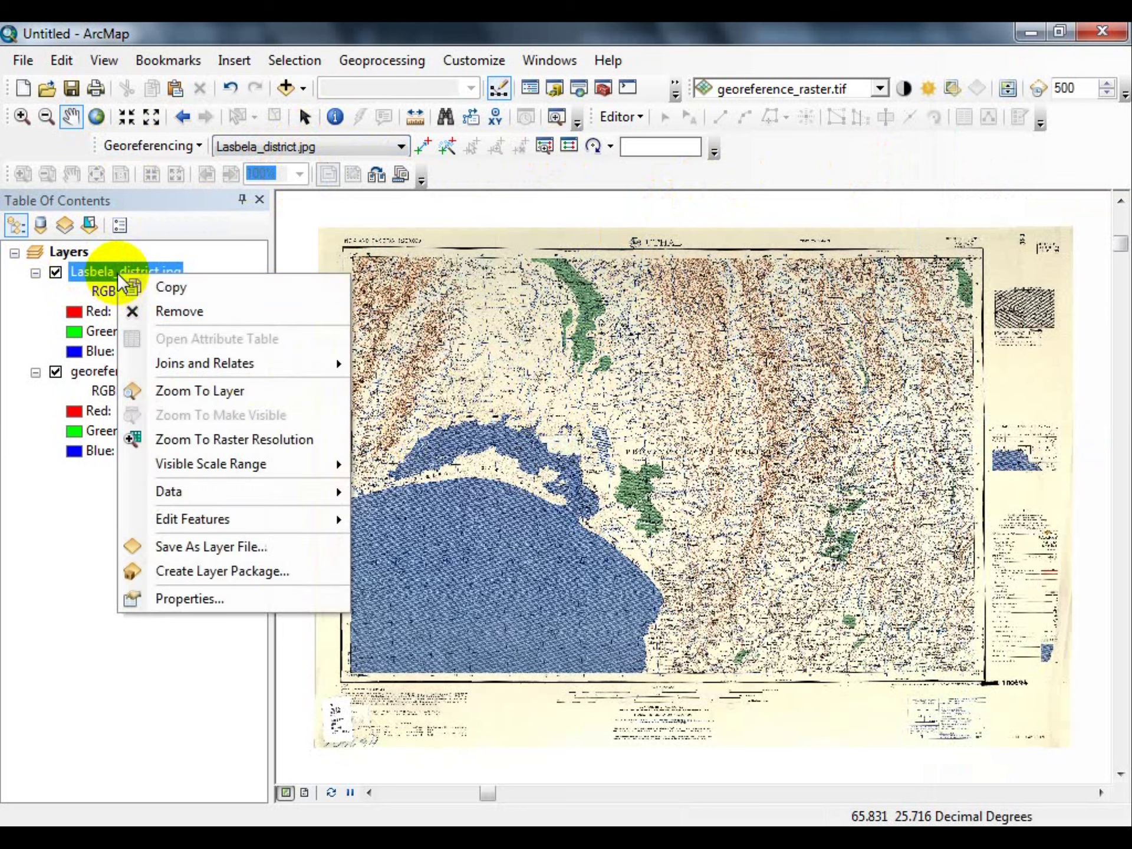
pyautogui.click(178, 392)
pyautogui.scroll(-3, 700, 614)
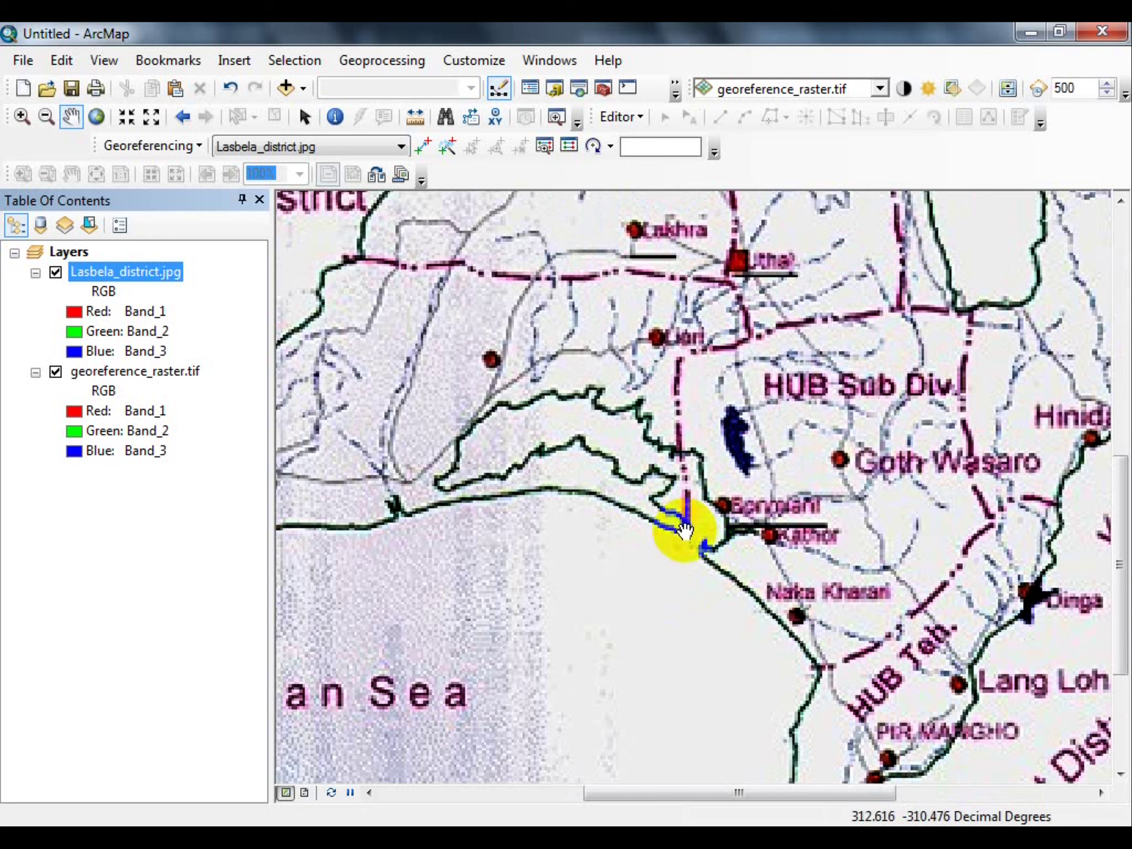
pyautogui.click(377, 174)
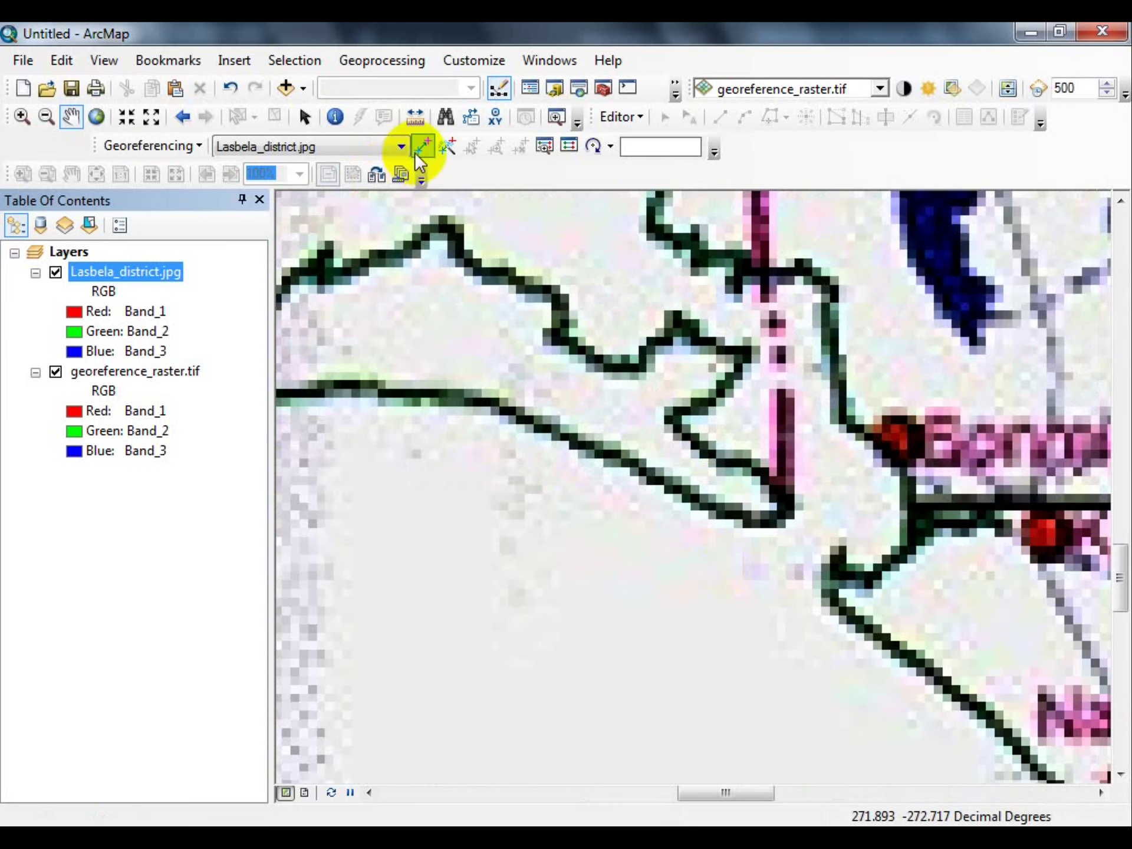
pyautogui.click(423, 148)
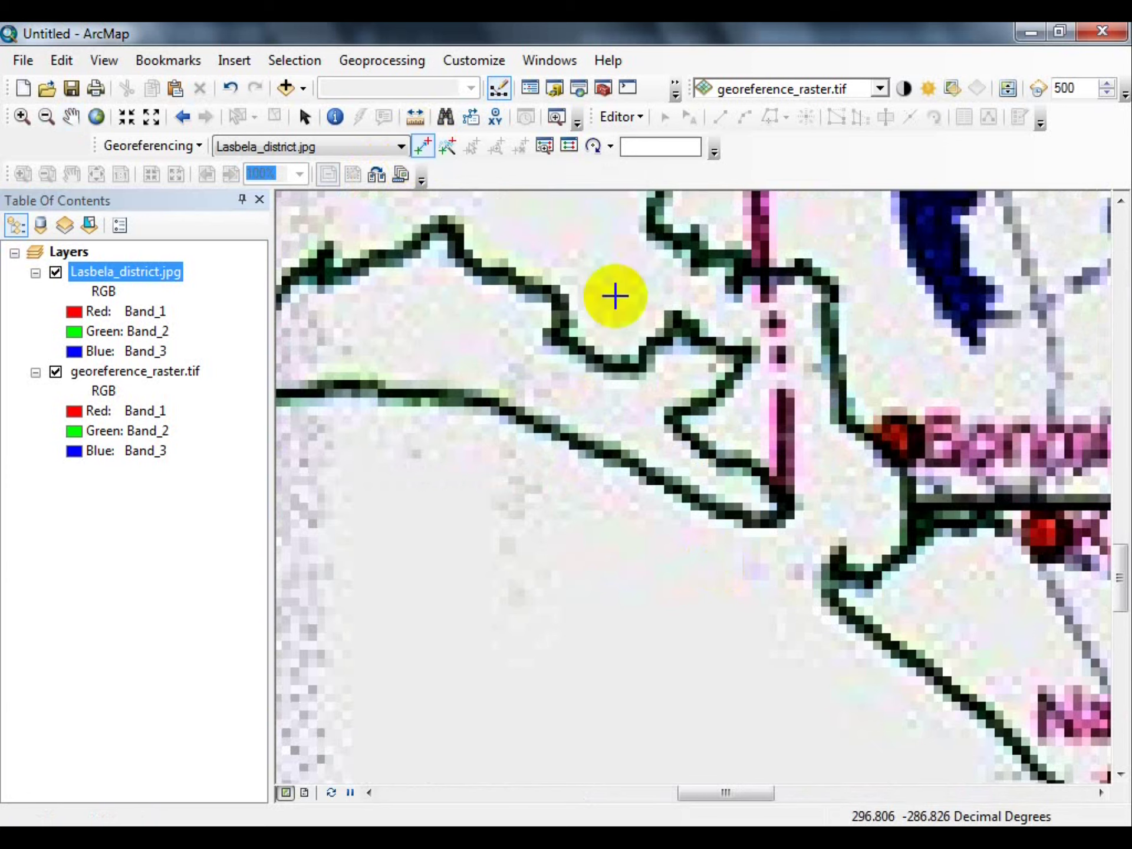
pyautogui.click(842, 551)
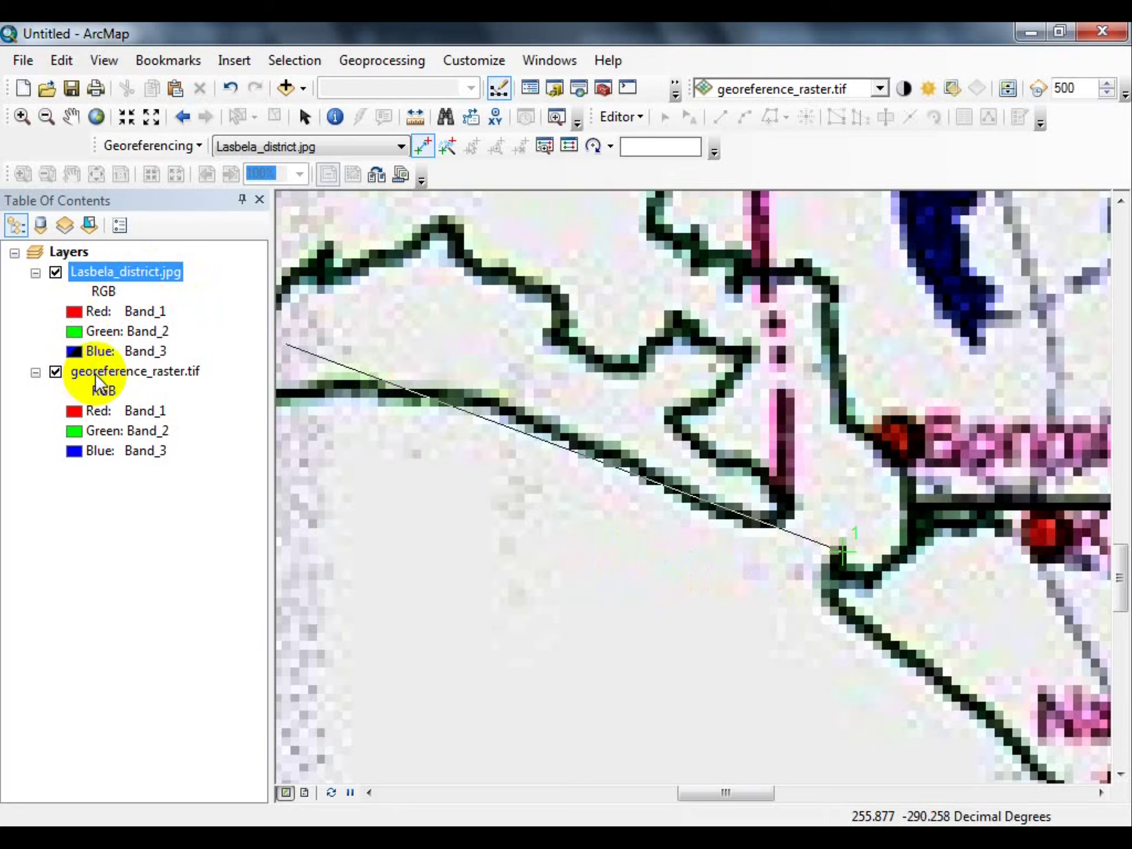
# Link the first control point to the matching spit tip beside the word NUMEROUS on georeference_raster.tif
pyautogui.rightClick(97, 378)
pyautogui.click(160, 494)
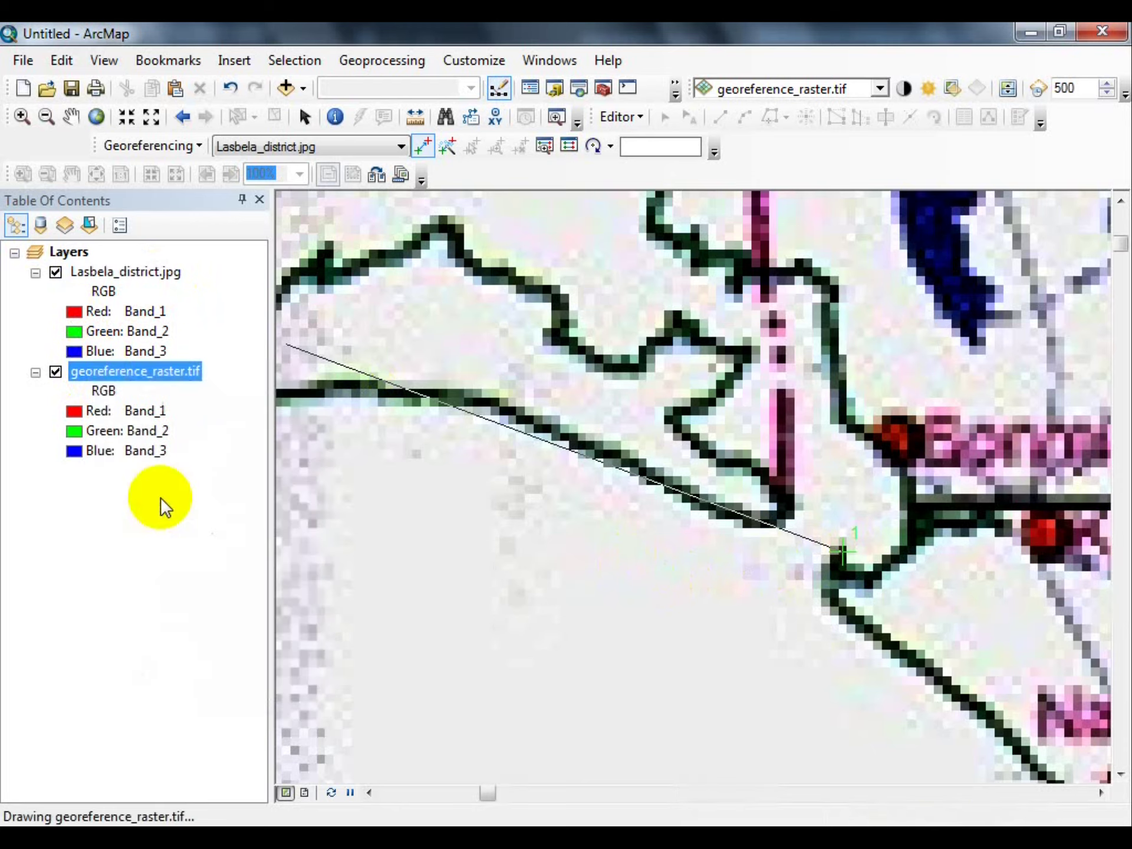
pyautogui.click(21, 116)
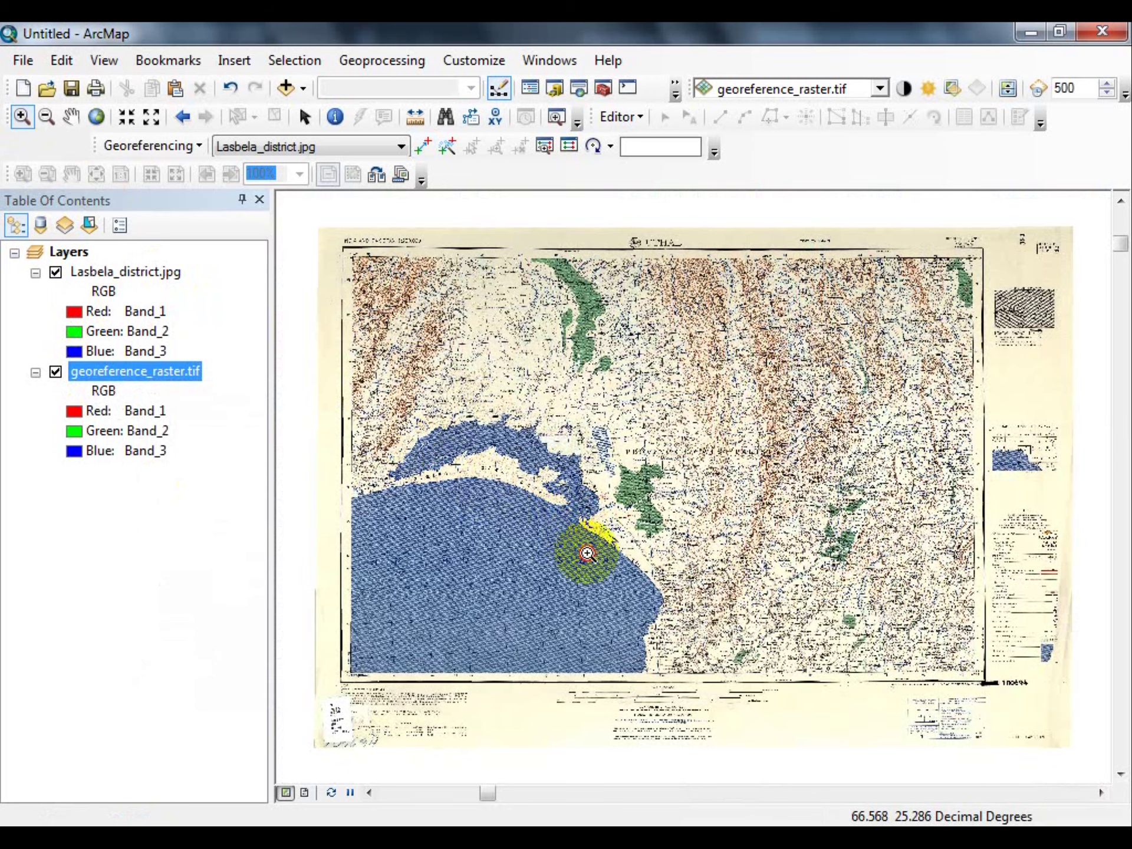
pyautogui.moveTo(599, 548); pyautogui.dragTo(607, 539)
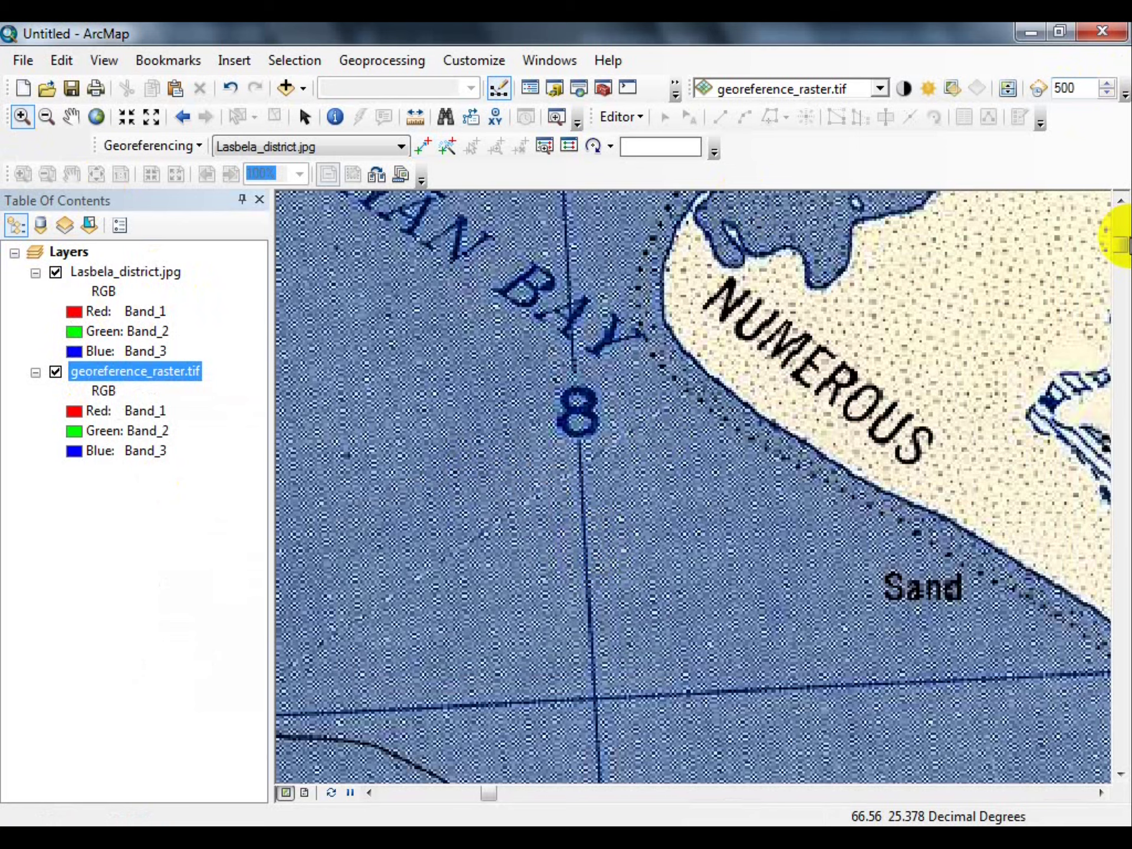
pyautogui.click(1121, 201)
pyautogui.click(1120, 202)
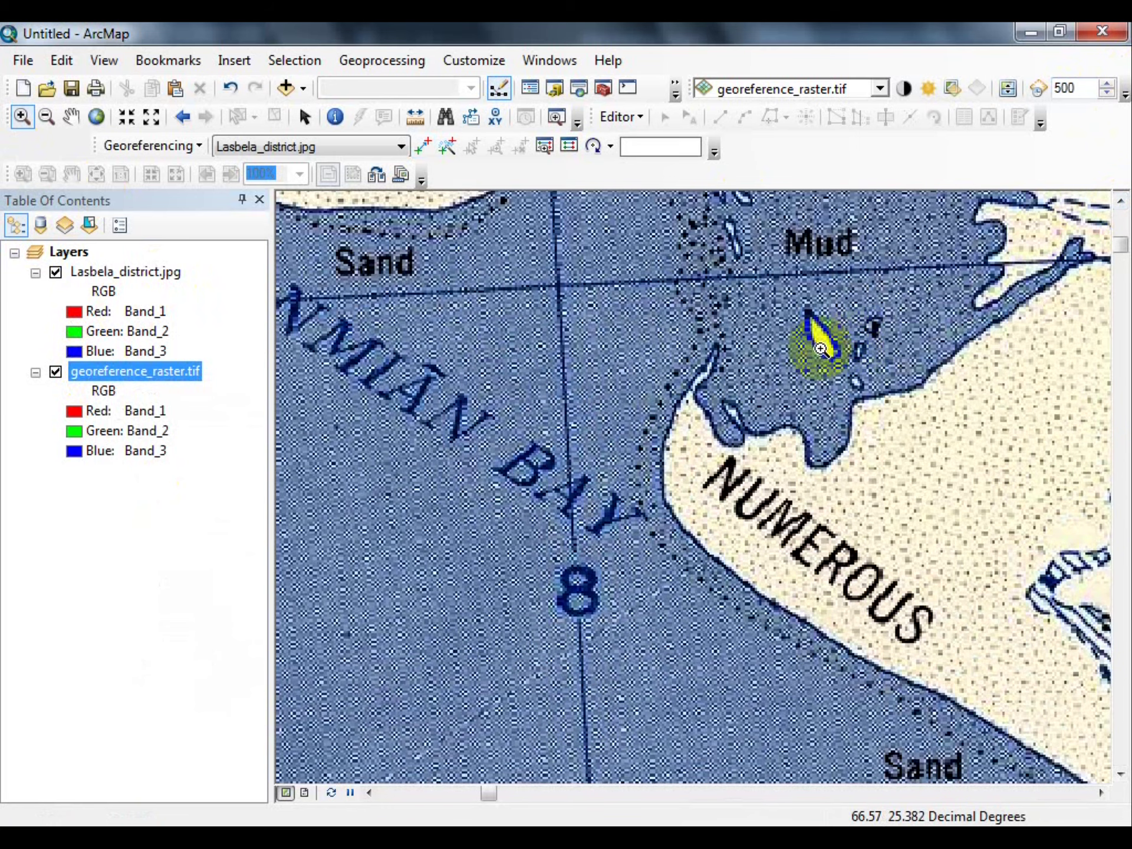
pyautogui.click(422, 145)
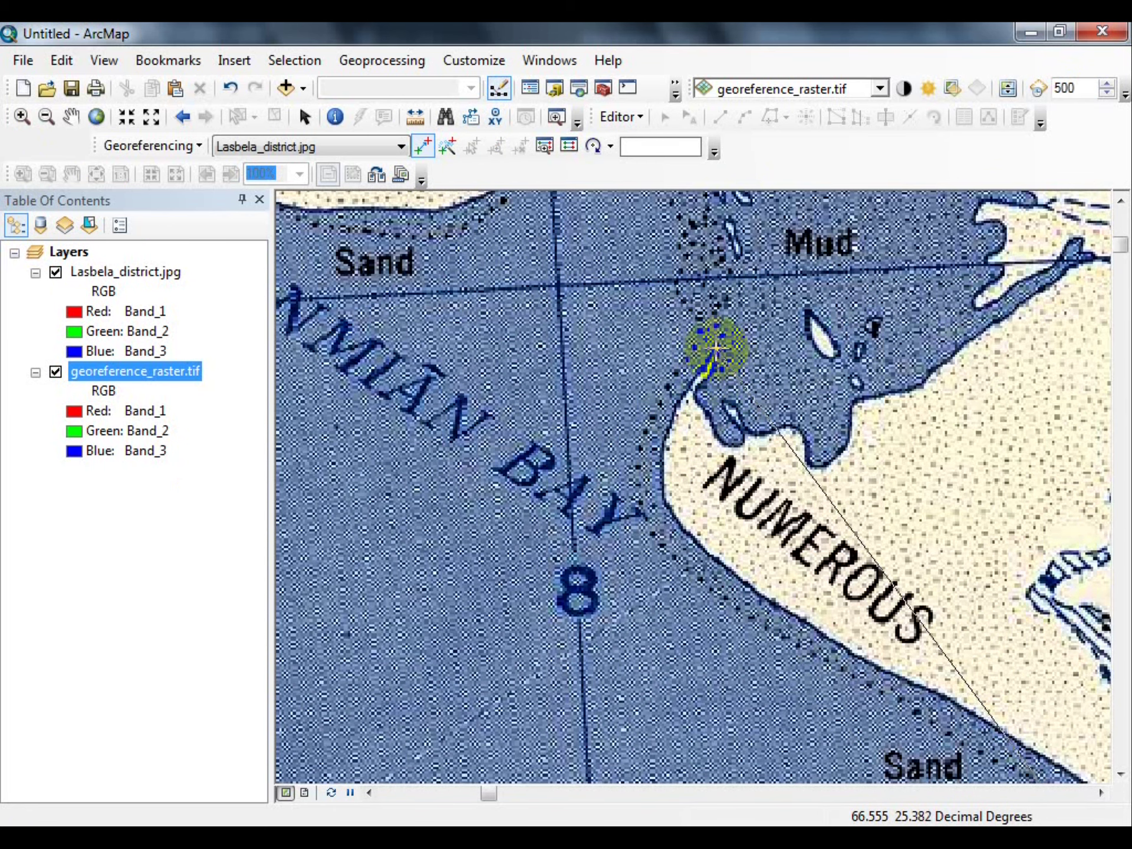
pyautogui.click(674, 376)
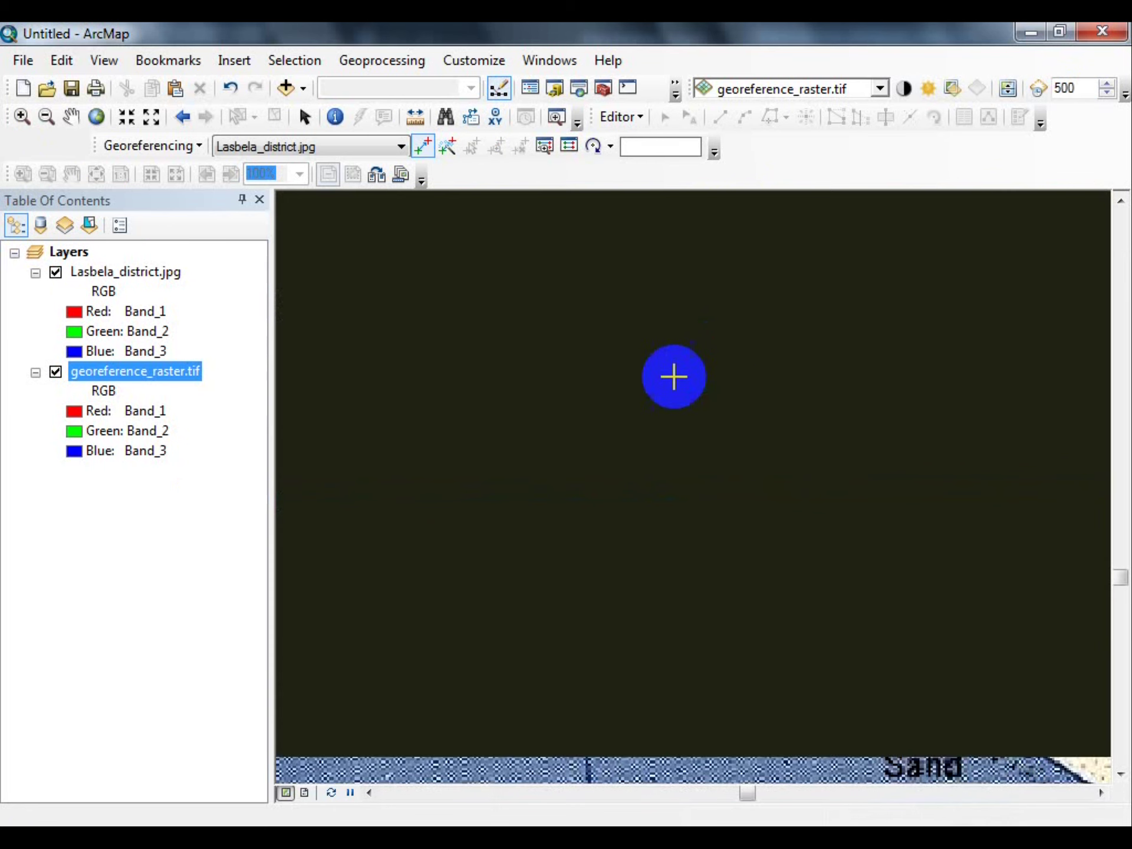
# Start the second control point on Lasbela_district.jpg at the western tip of the coastal lagoon
pyautogui.rightClick(156, 274)
pyautogui.click(195, 389)
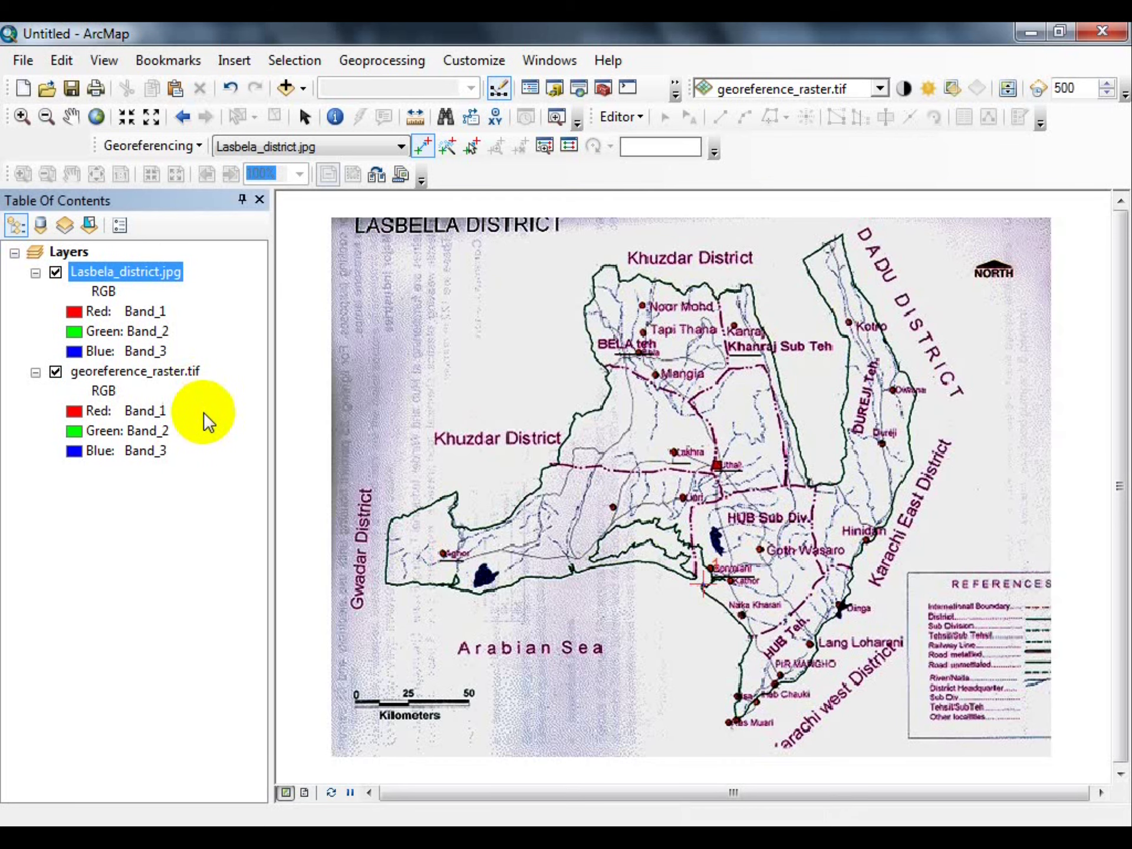
pyautogui.click(21, 116)
pyautogui.moveTo(563, 531); pyautogui.dragTo(590, 571)
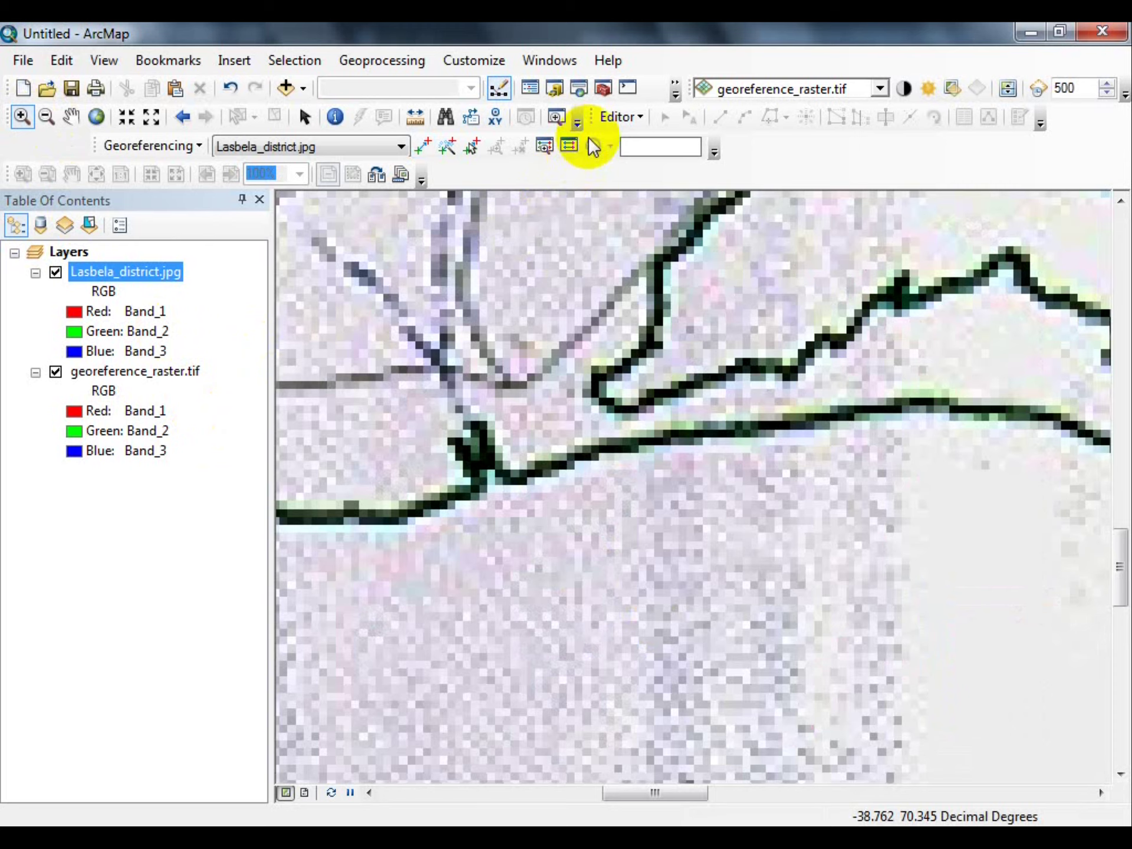
pyautogui.click(422, 147)
pyautogui.click(598, 387)
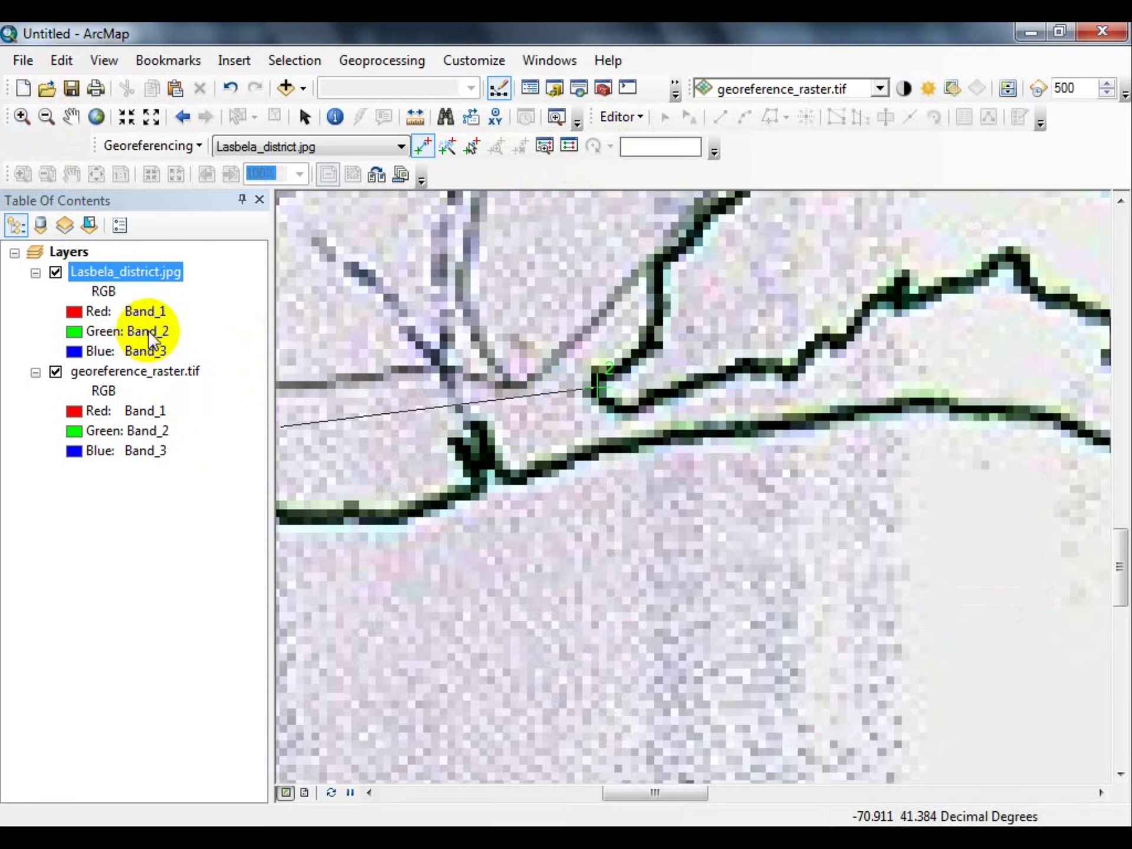
# Hide Lasbela_district.jpg and link the second control point to the lagoon's western tip, just above the word NUMEROUS, on georeference_raster.tif
pyautogui.rightClick(97, 372)
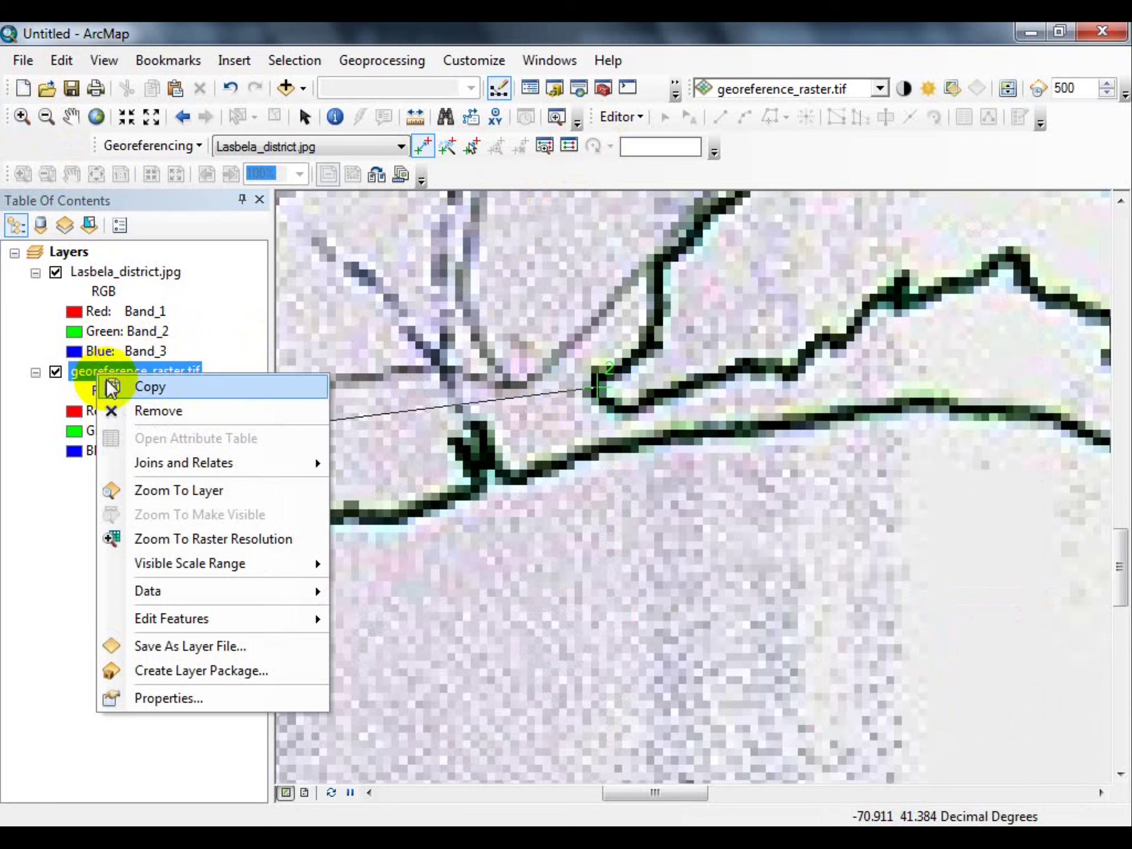
pyautogui.click(150, 490)
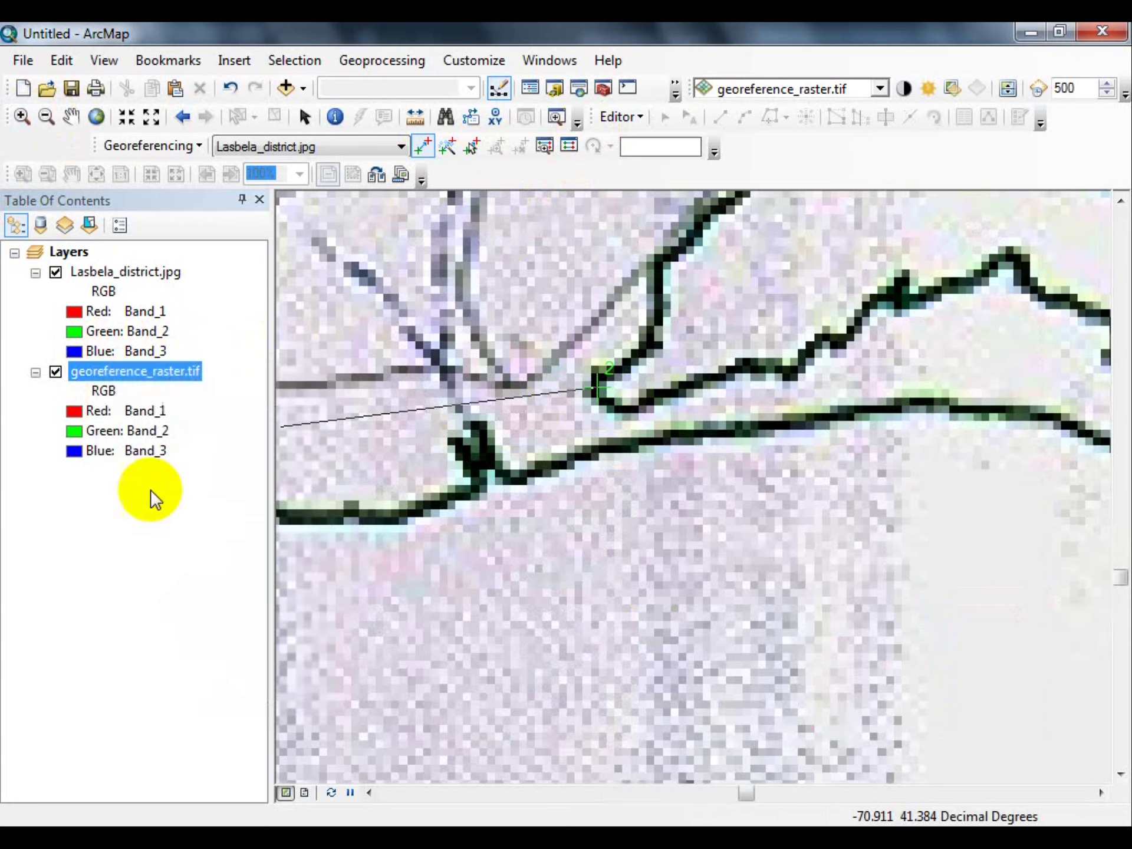
pyautogui.scroll(-1, 405, 435)
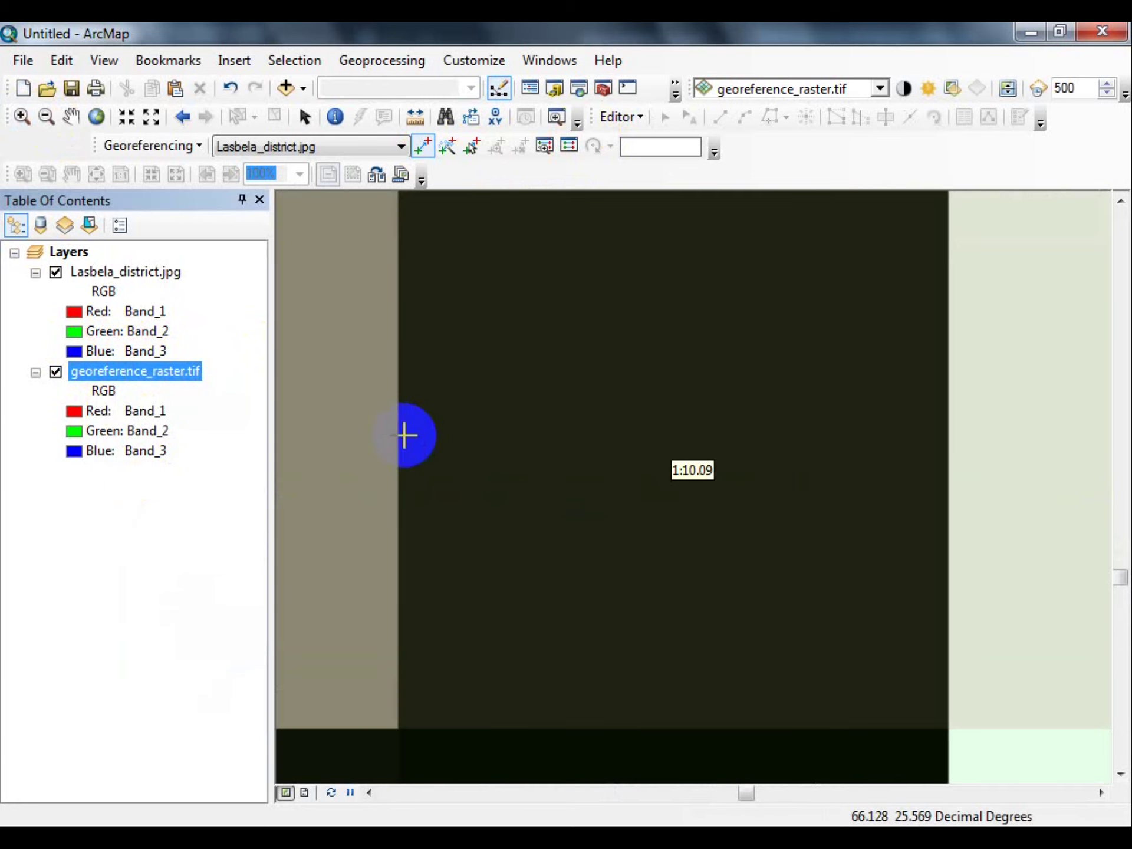
pyautogui.click(482, 441)
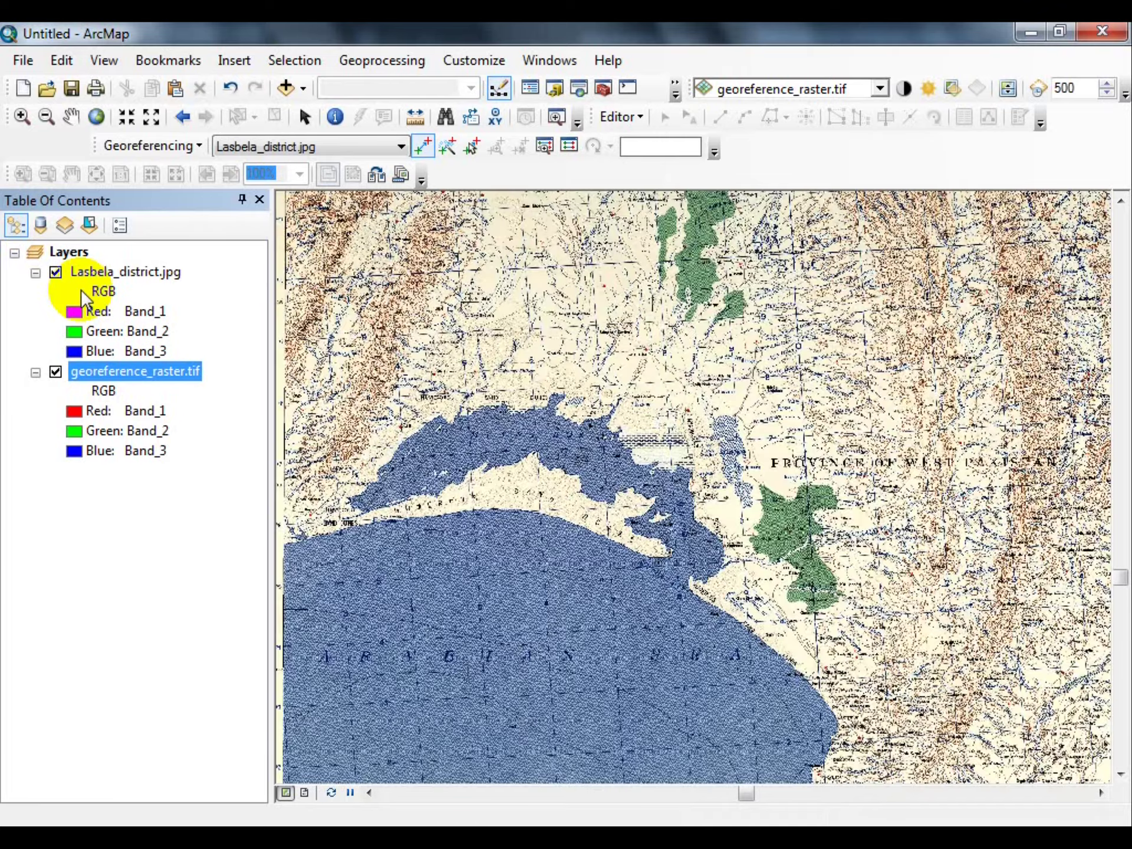
pyautogui.click(56, 272)
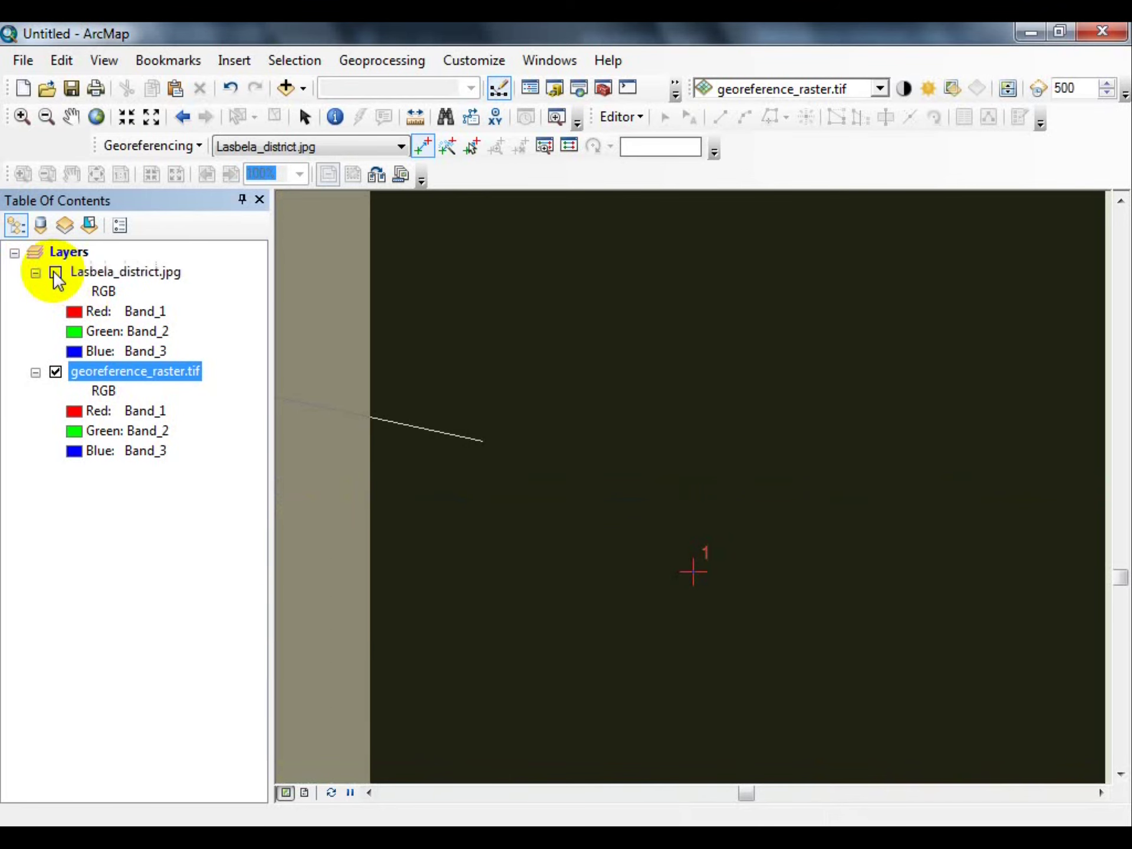
pyautogui.scroll(2, 338, 517)
pyautogui.scroll(-2, 338, 516)
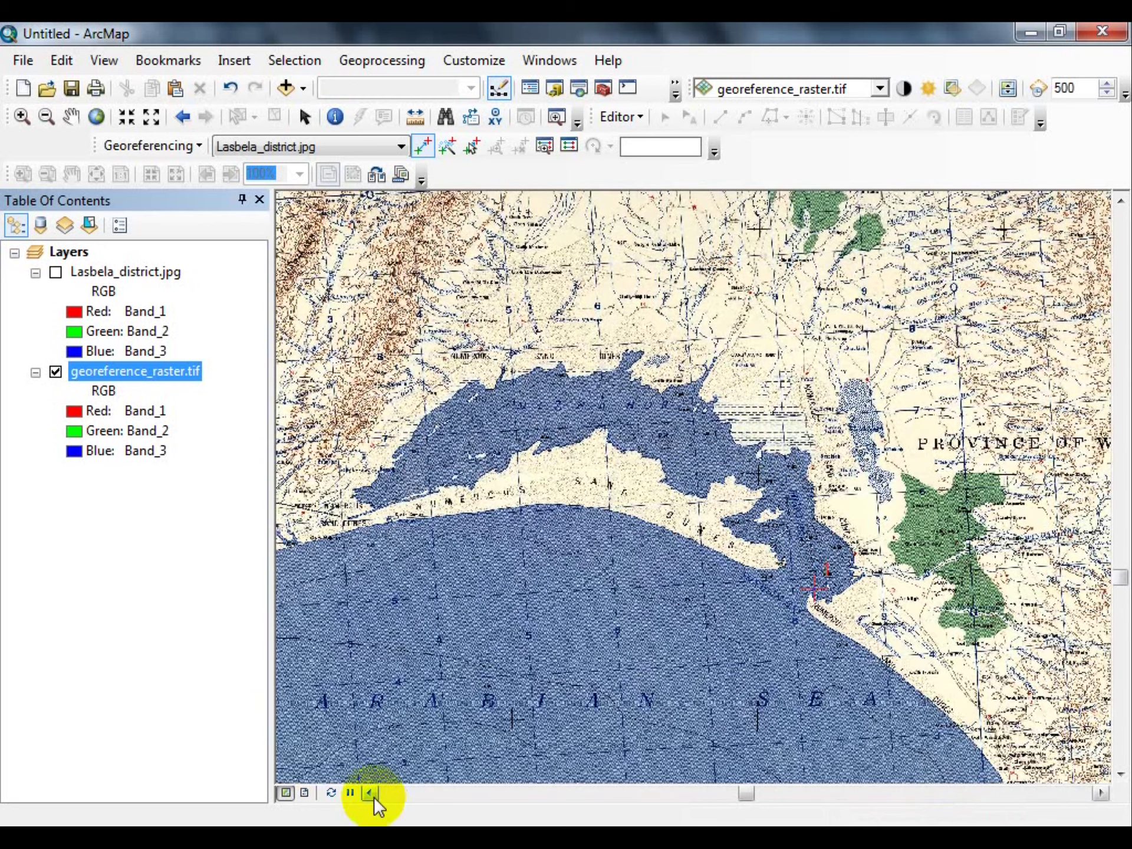
pyautogui.click(371, 794)
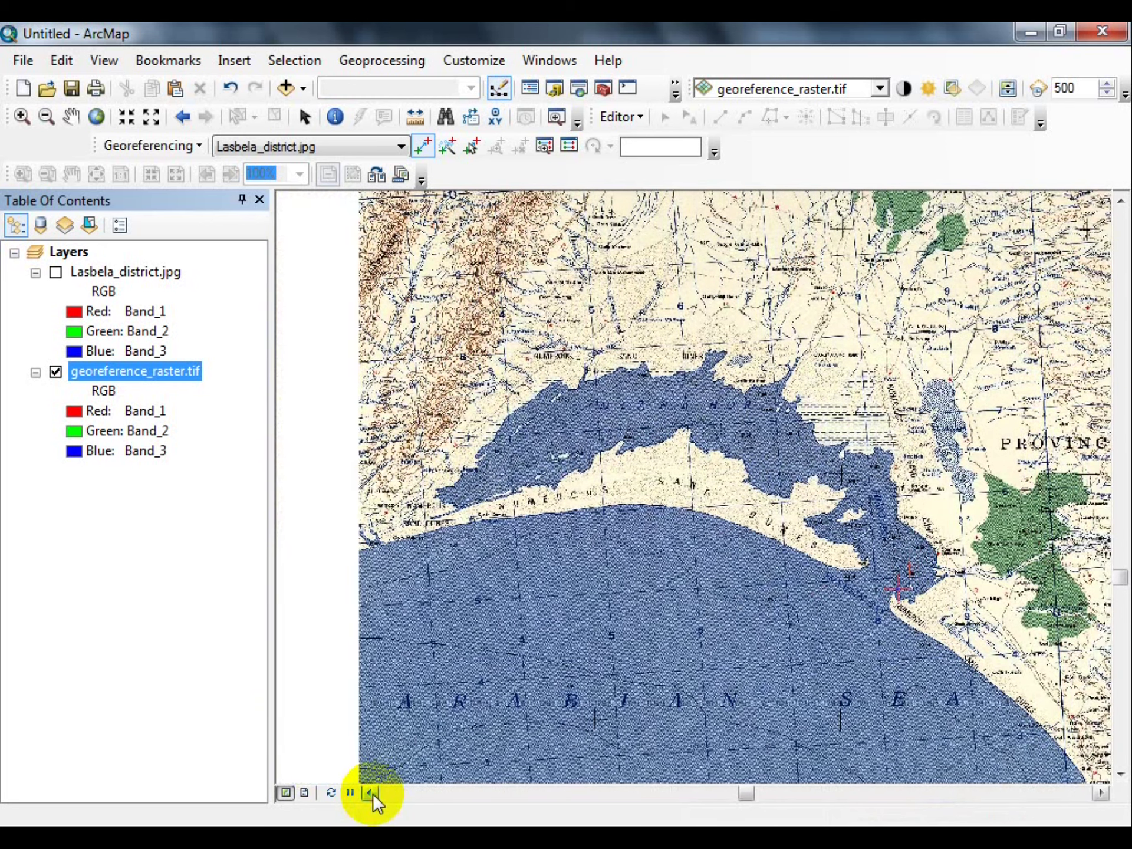
pyautogui.click(370, 794)
pyautogui.scroll(-3, 614, 505)
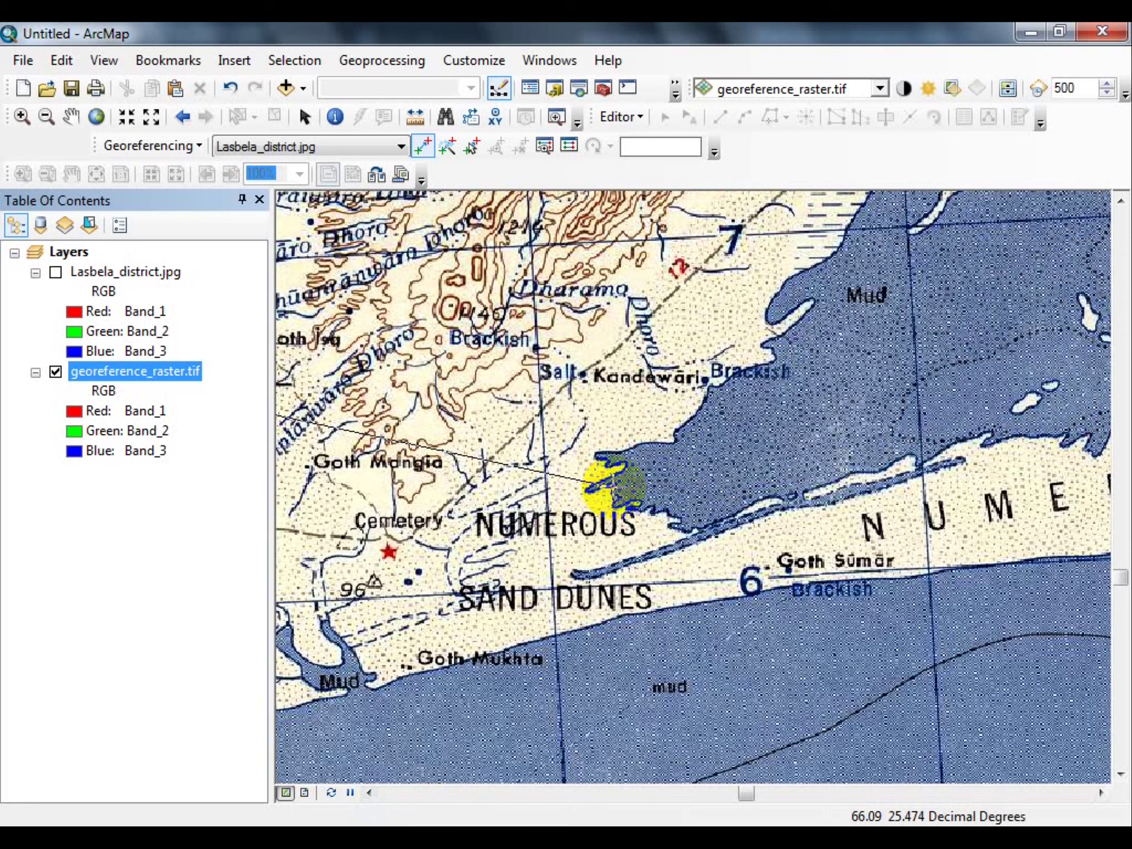
pyautogui.click(613, 483)
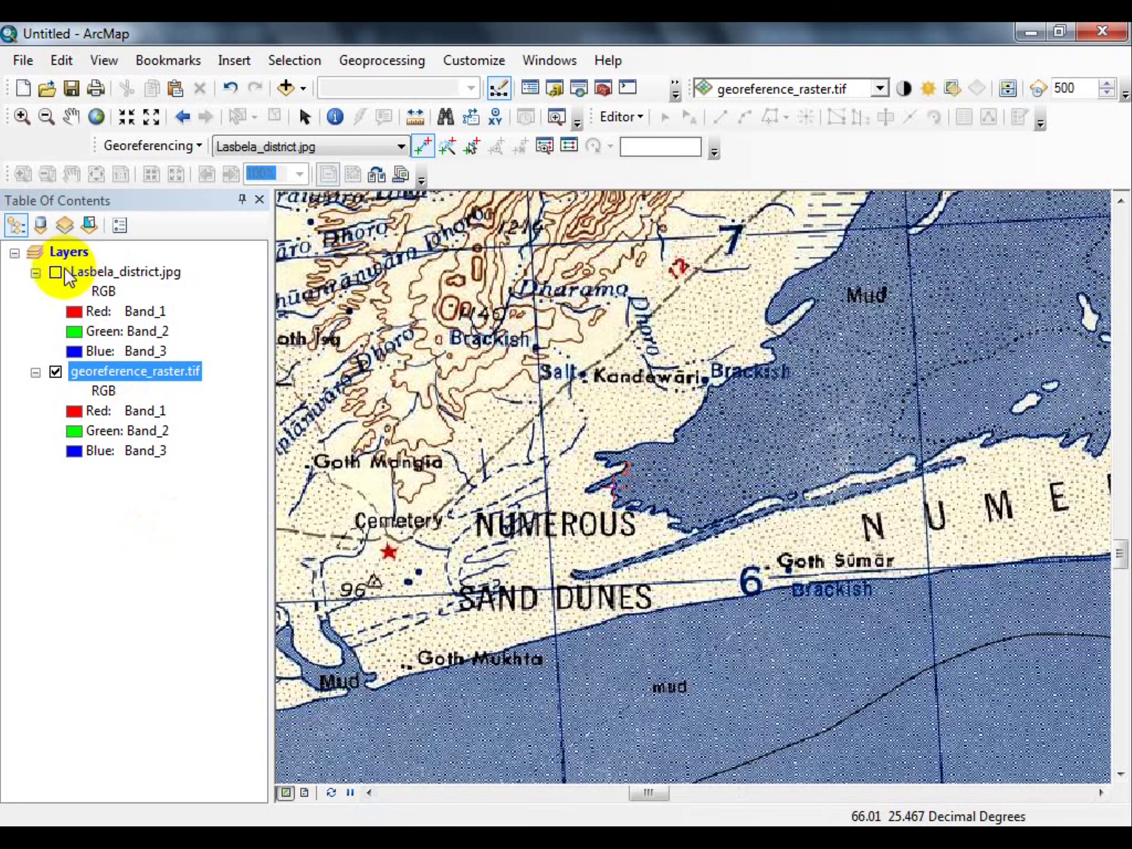
# Show Lasbela_district.jpg again and start the third control point where the HUB Teh. boundary meets the coast south of Naka Kharari
pyautogui.click(56, 273)
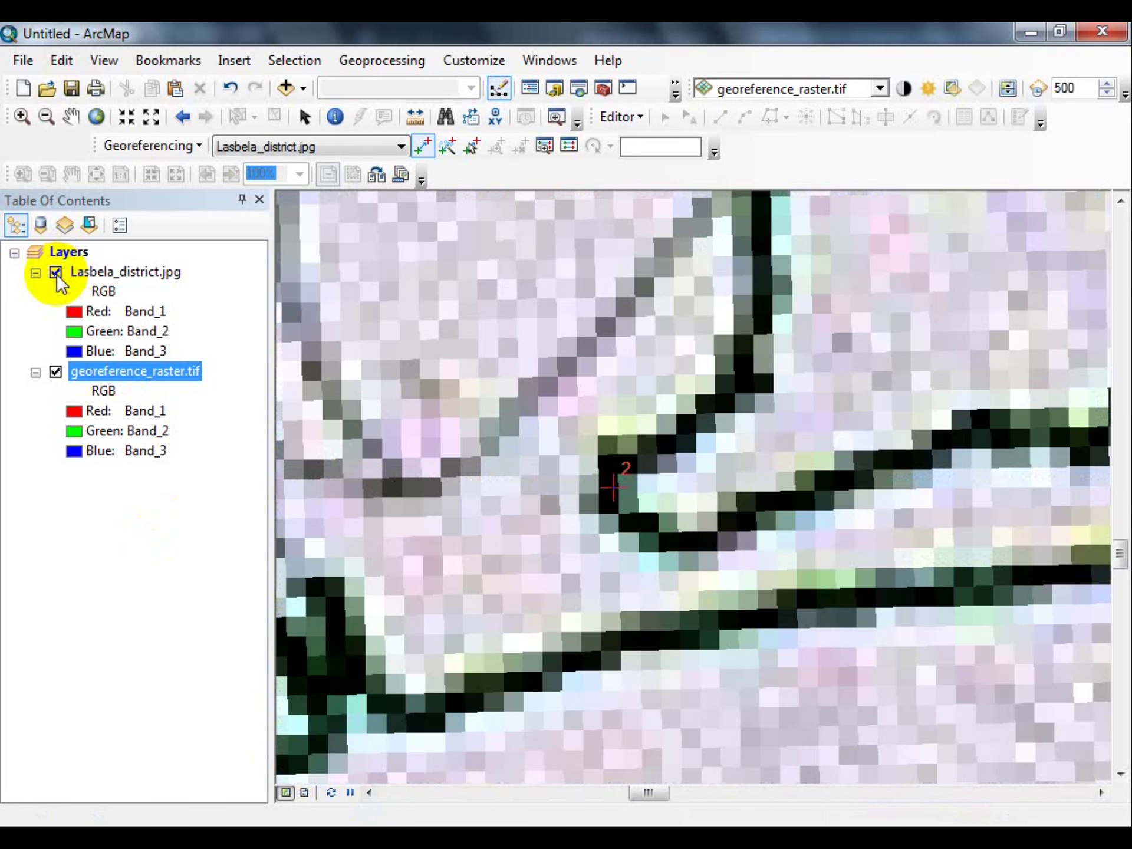
pyautogui.scroll(2, 543, 384)
pyautogui.scroll(1, 543, 384)
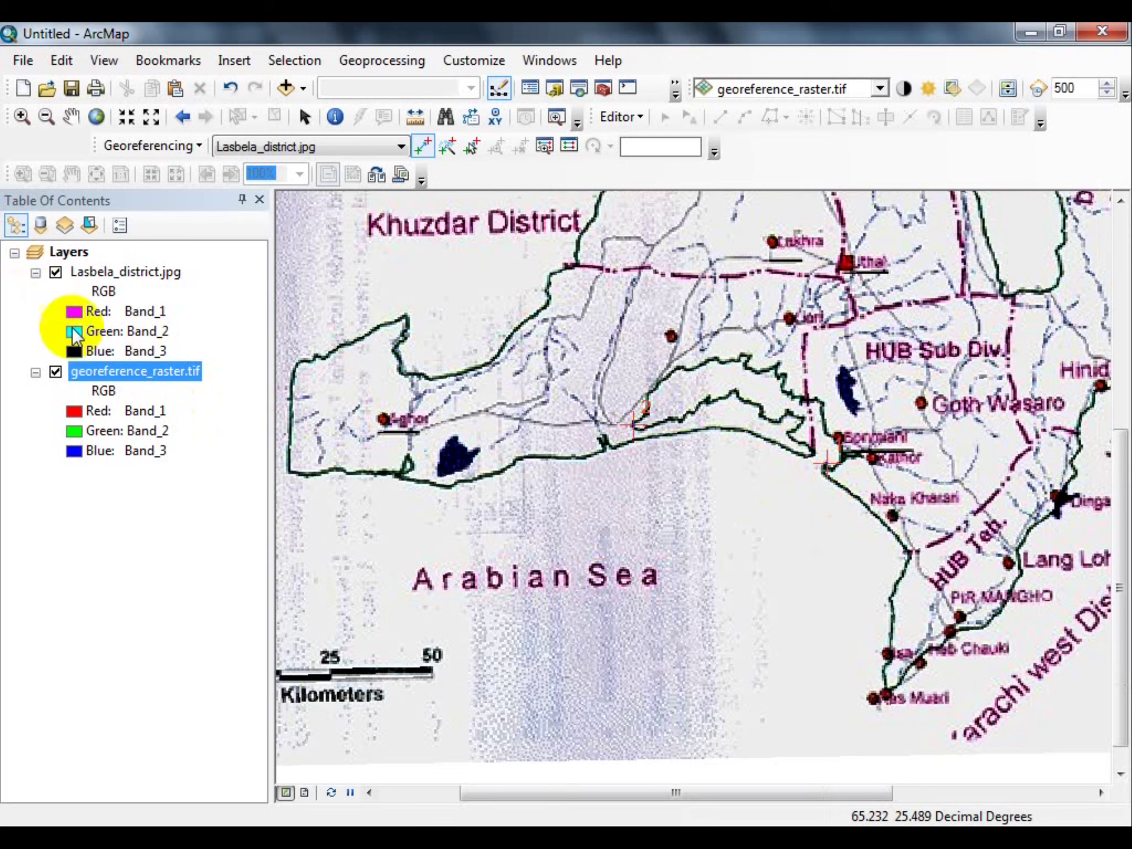
pyautogui.rightClick(131, 270)
pyautogui.click(182, 381)
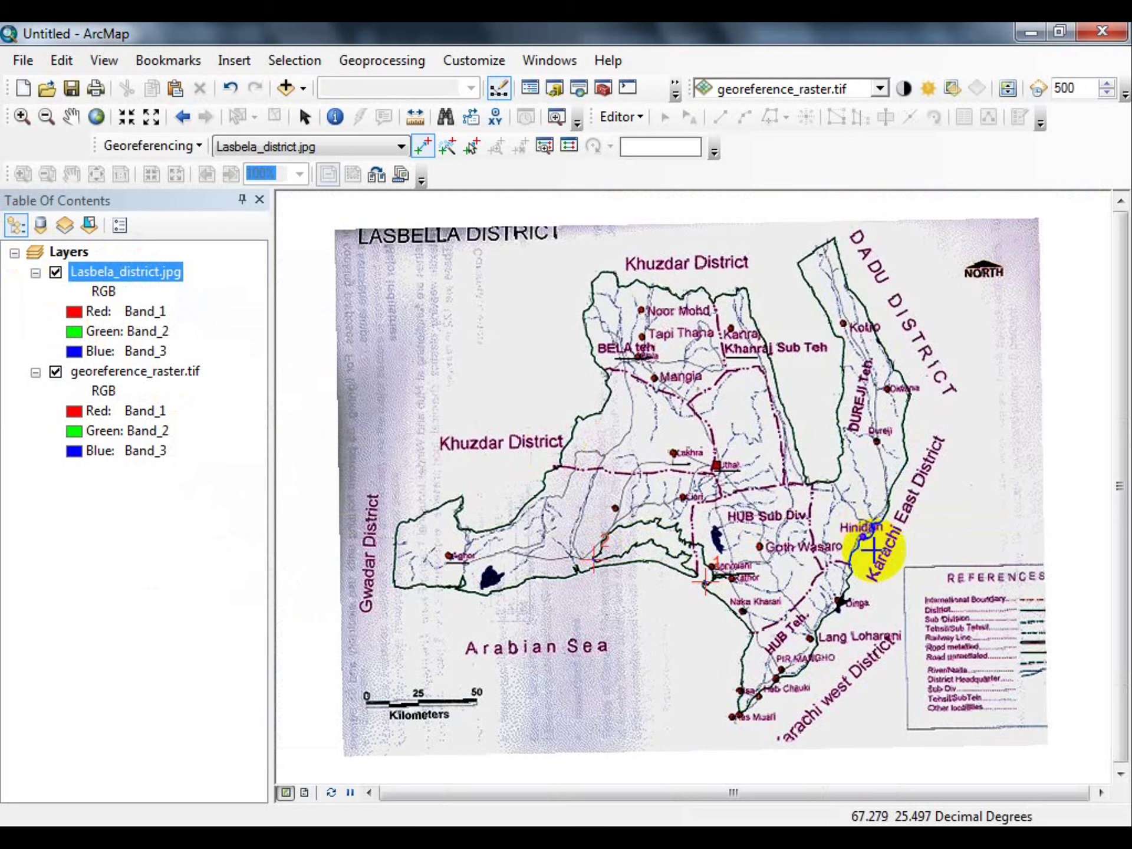
pyautogui.scroll(5, 759, 632)
pyautogui.scroll(6, 905, 594)
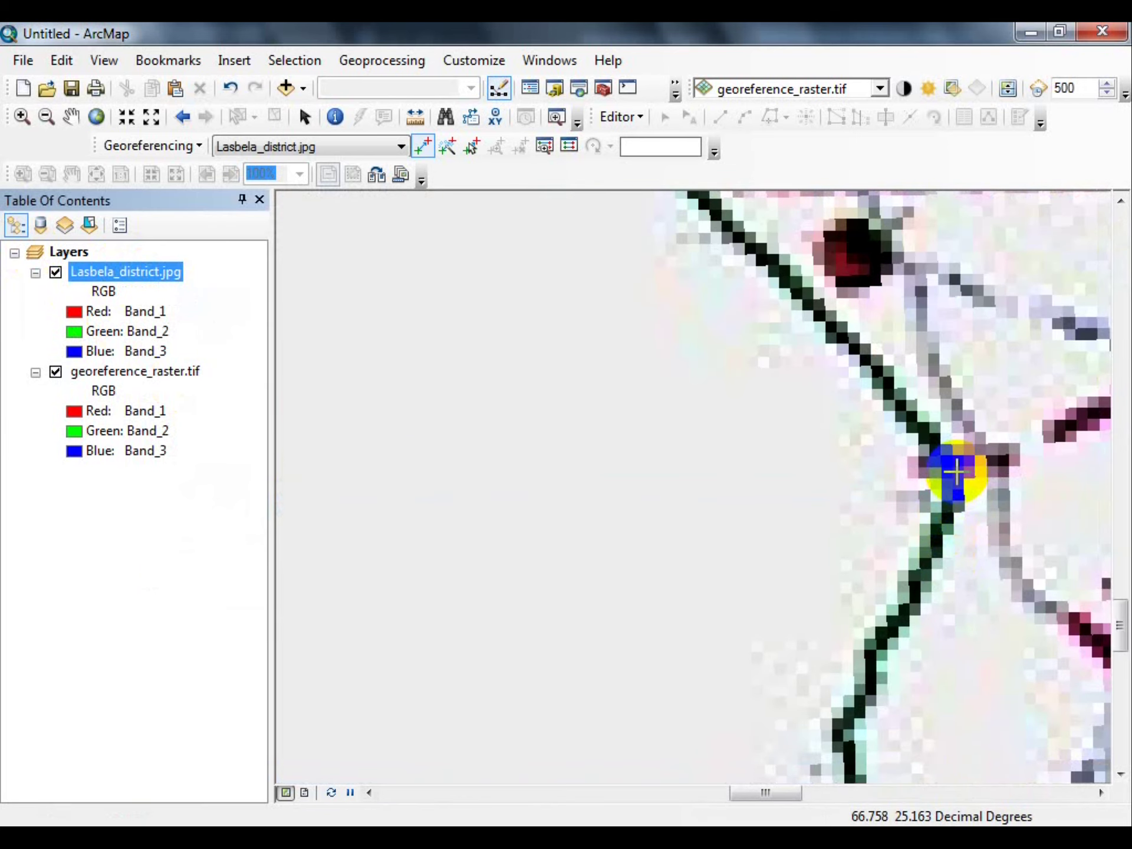
pyautogui.click(956, 472)
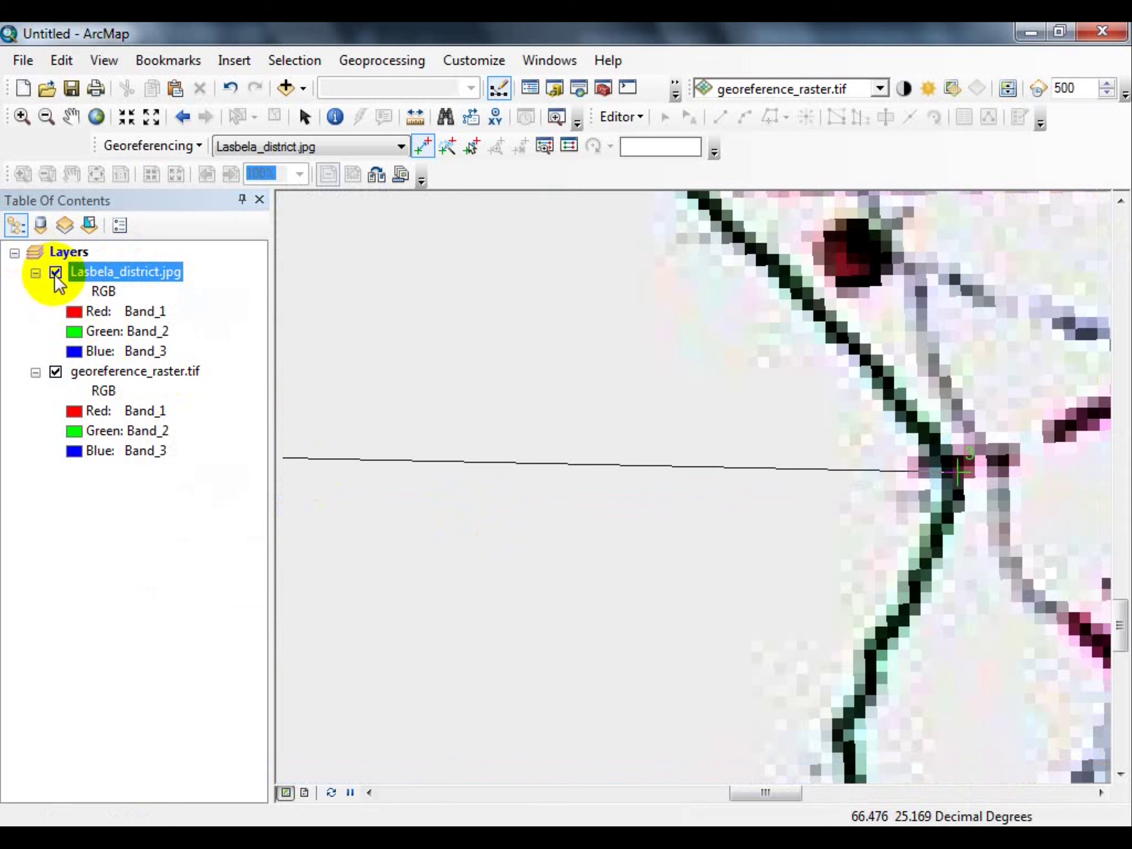
# Hide Lasbela_district.jpg and link the third control point to the matching coast bend just west of Goth Hali Shaikh on georeference_raster.tif
pyautogui.rightClick(70, 372)
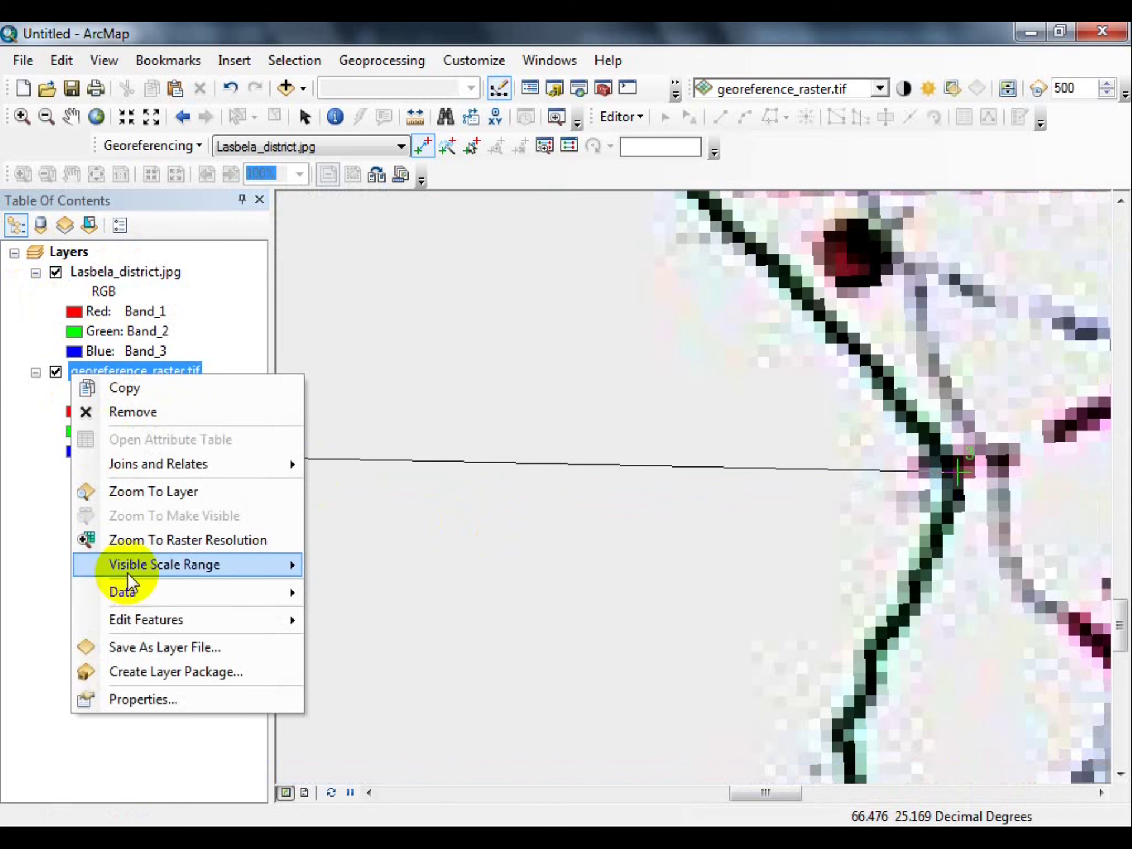
pyautogui.click(142, 492)
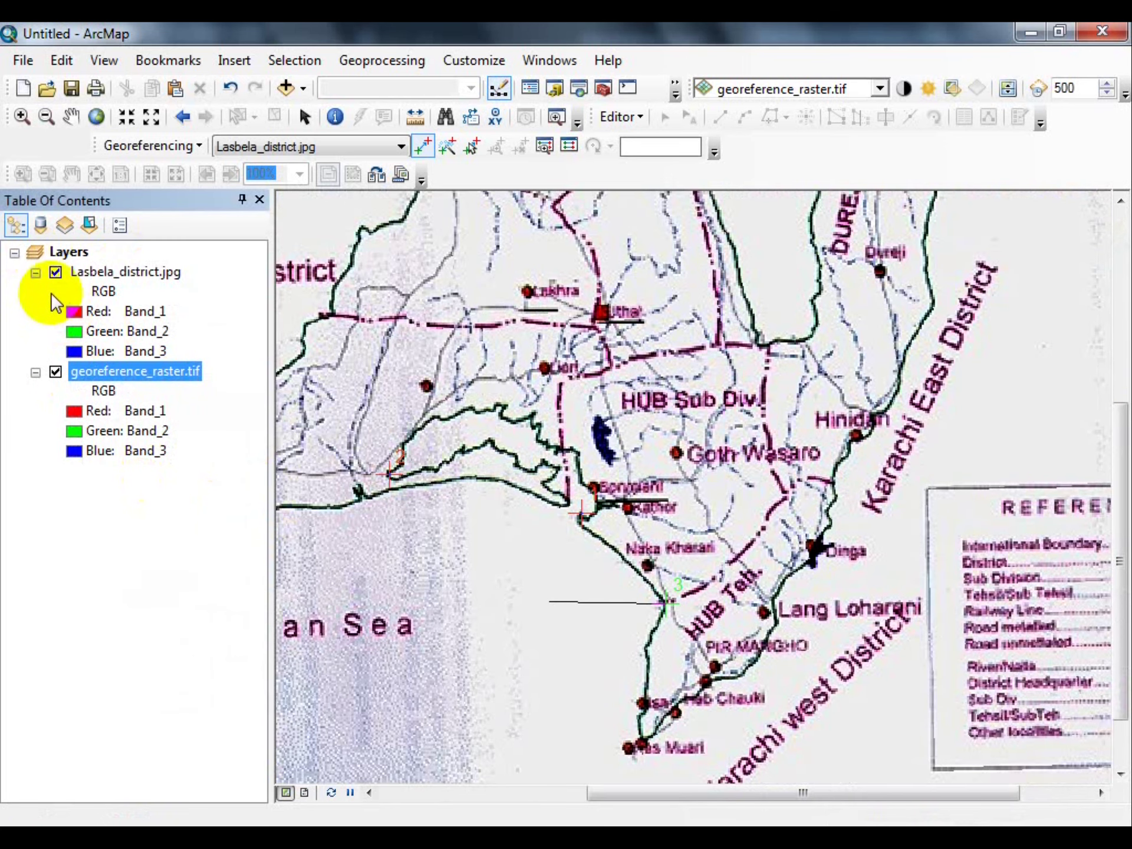
pyautogui.scroll(-10, 619, 641)
pyautogui.click(641, 491)
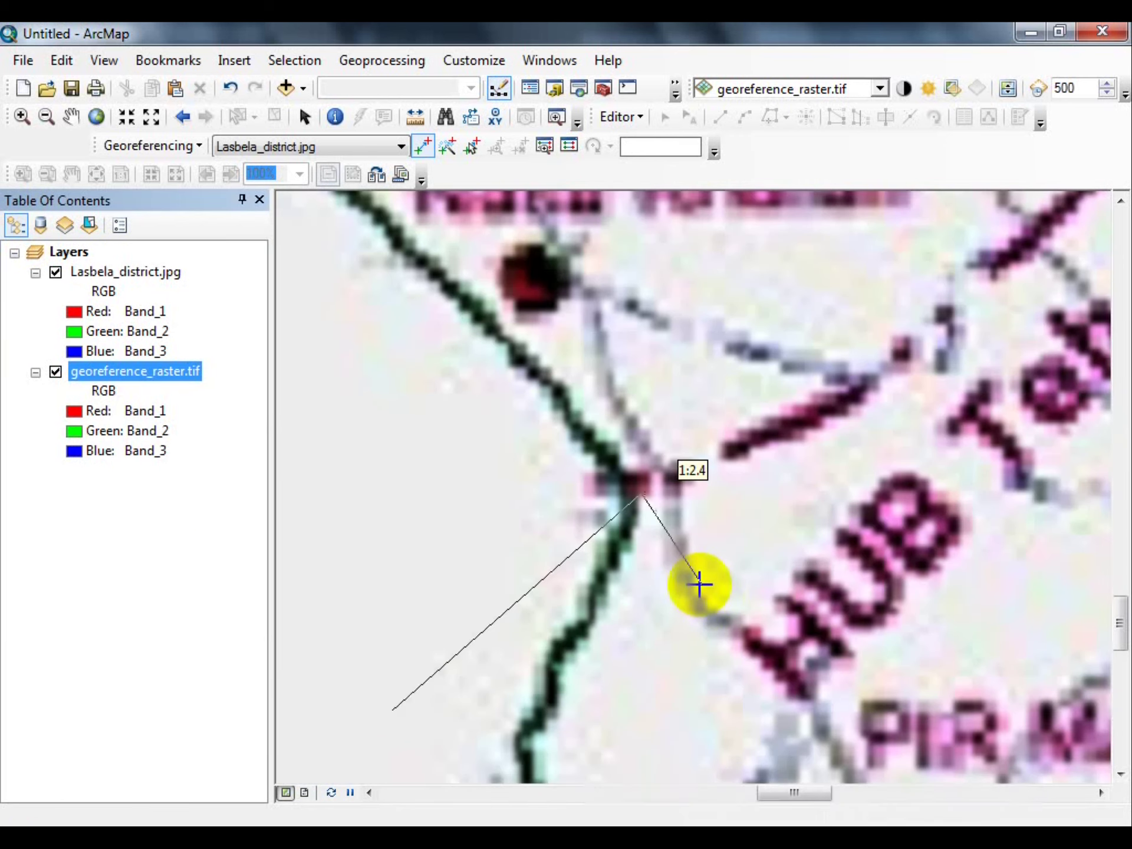
pyautogui.click(55, 273)
pyautogui.scroll(-2, 674, 561)
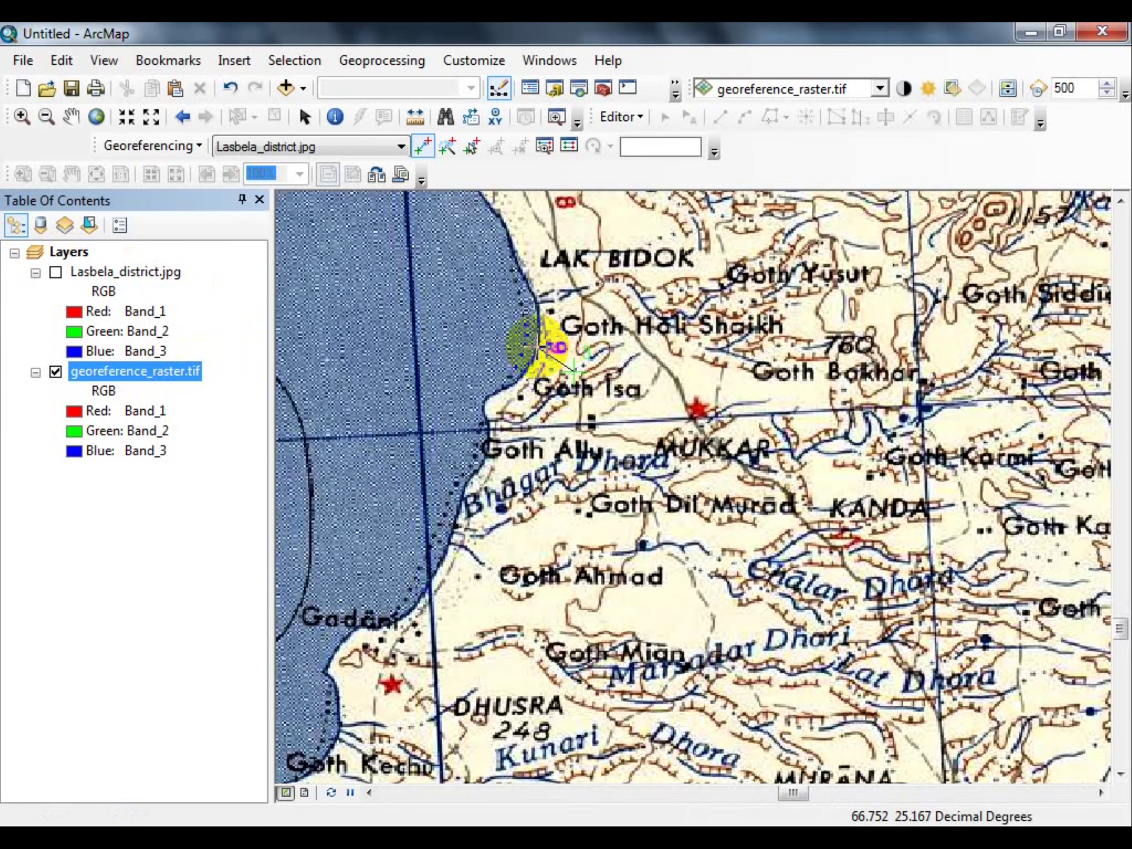
pyautogui.click(539, 347)
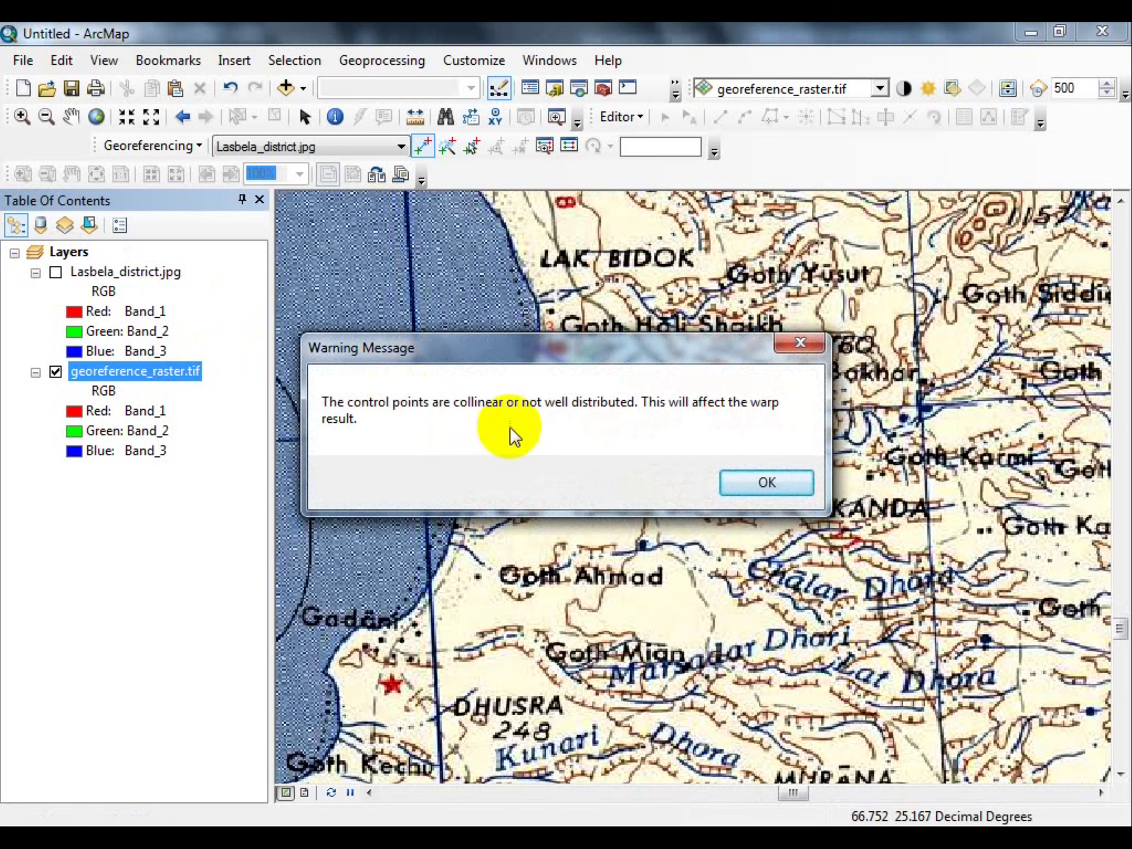
pyautogui.click(757, 482)
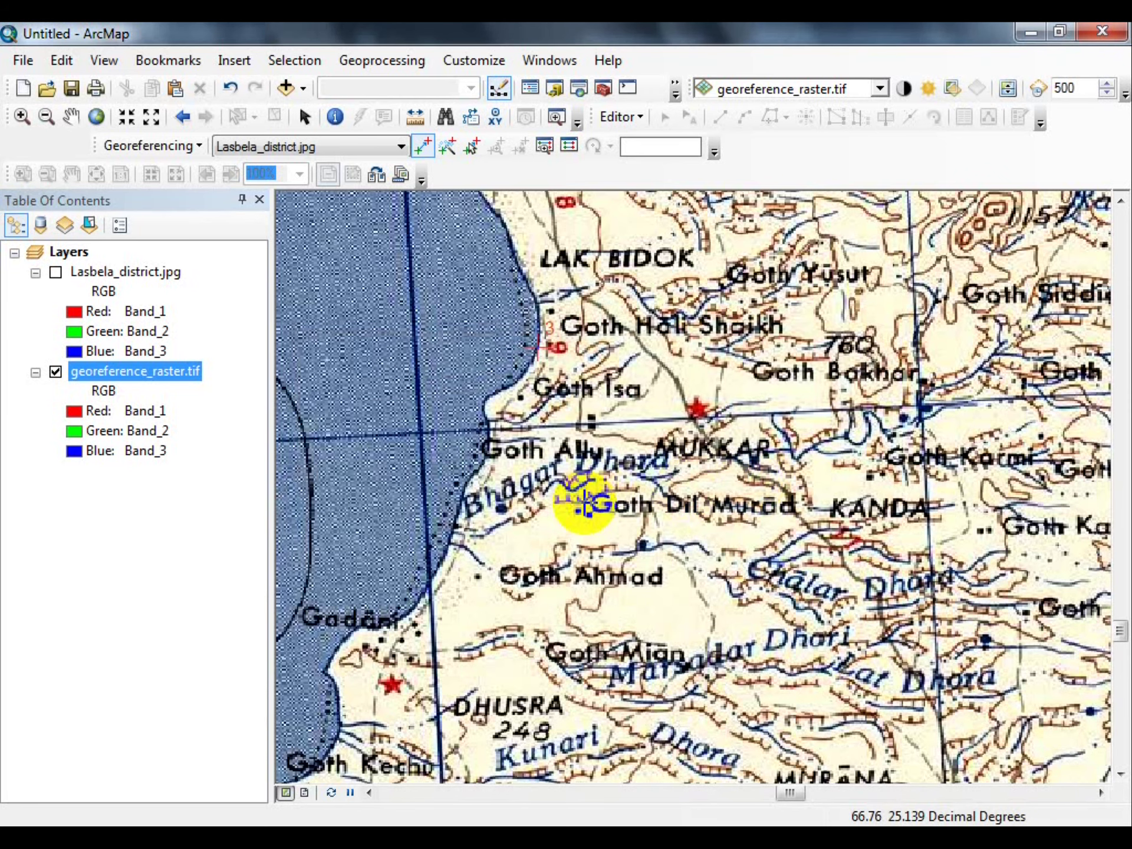
# Show Lasbela_district.jpg again and bring the district with its three control points into view
pyautogui.click(56, 272)
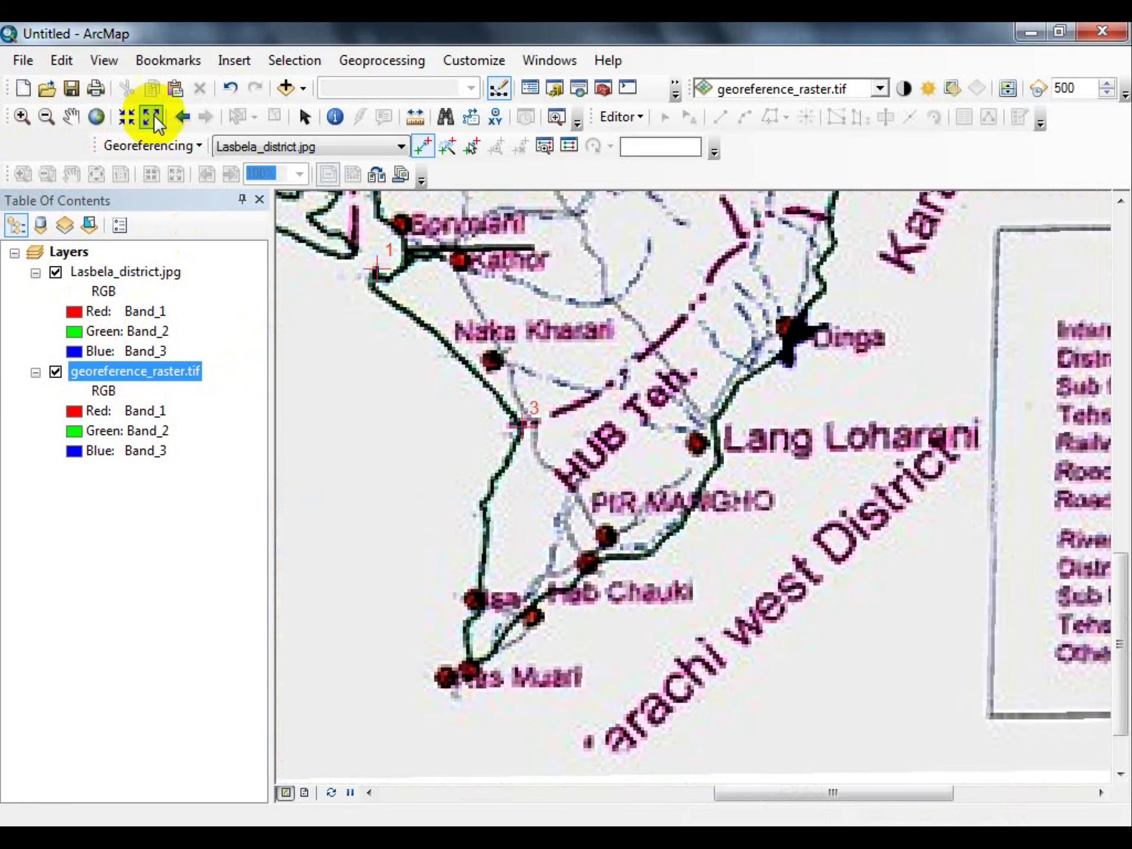
pyautogui.click(152, 116)
pyautogui.click(147, 116)
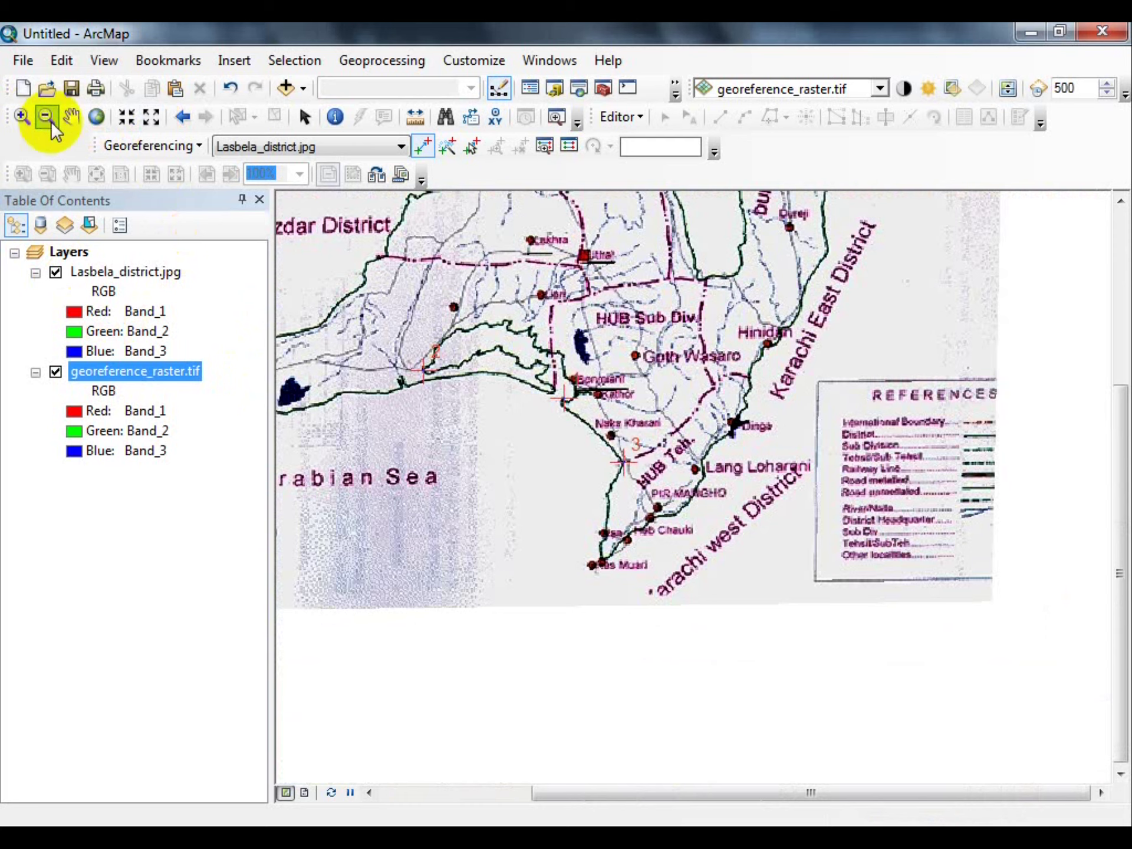
pyautogui.click(72, 116)
pyautogui.moveTo(468, 324); pyautogui.dragTo(607, 417)
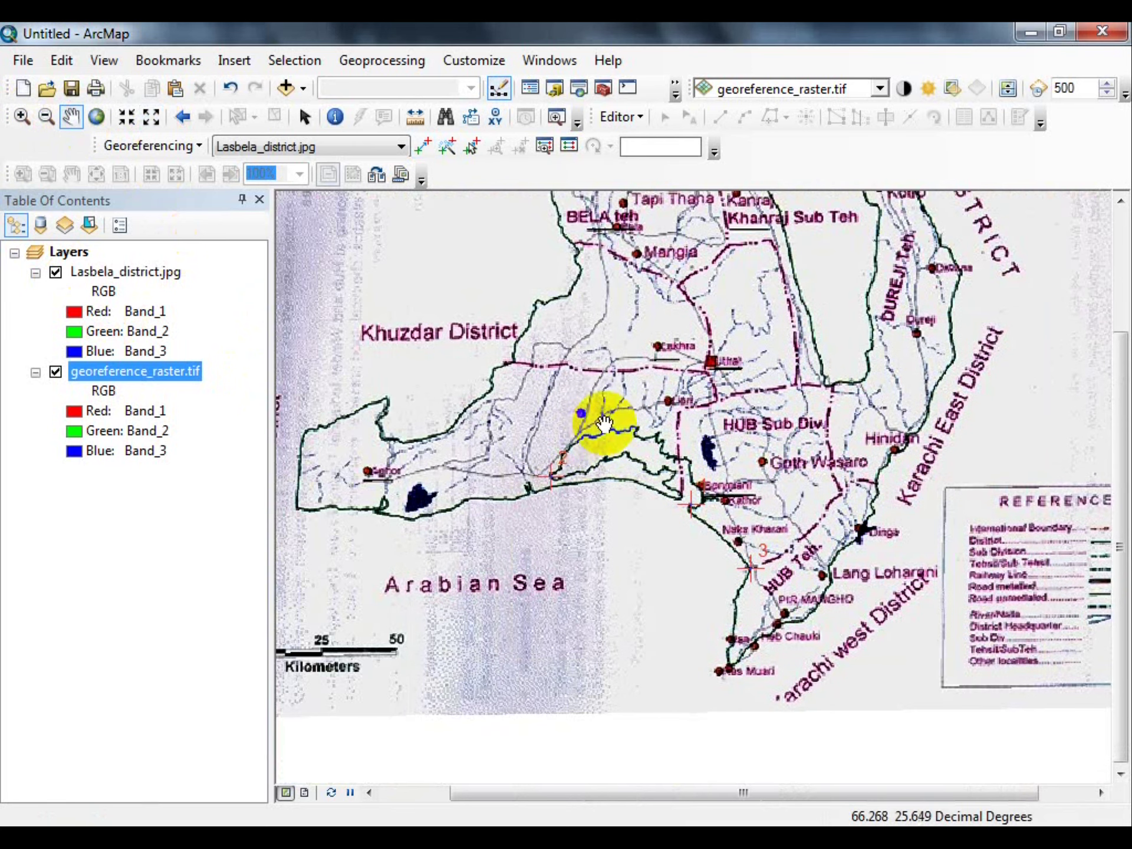
pyautogui.moveTo(699, 309); pyautogui.dragTo(630, 384)
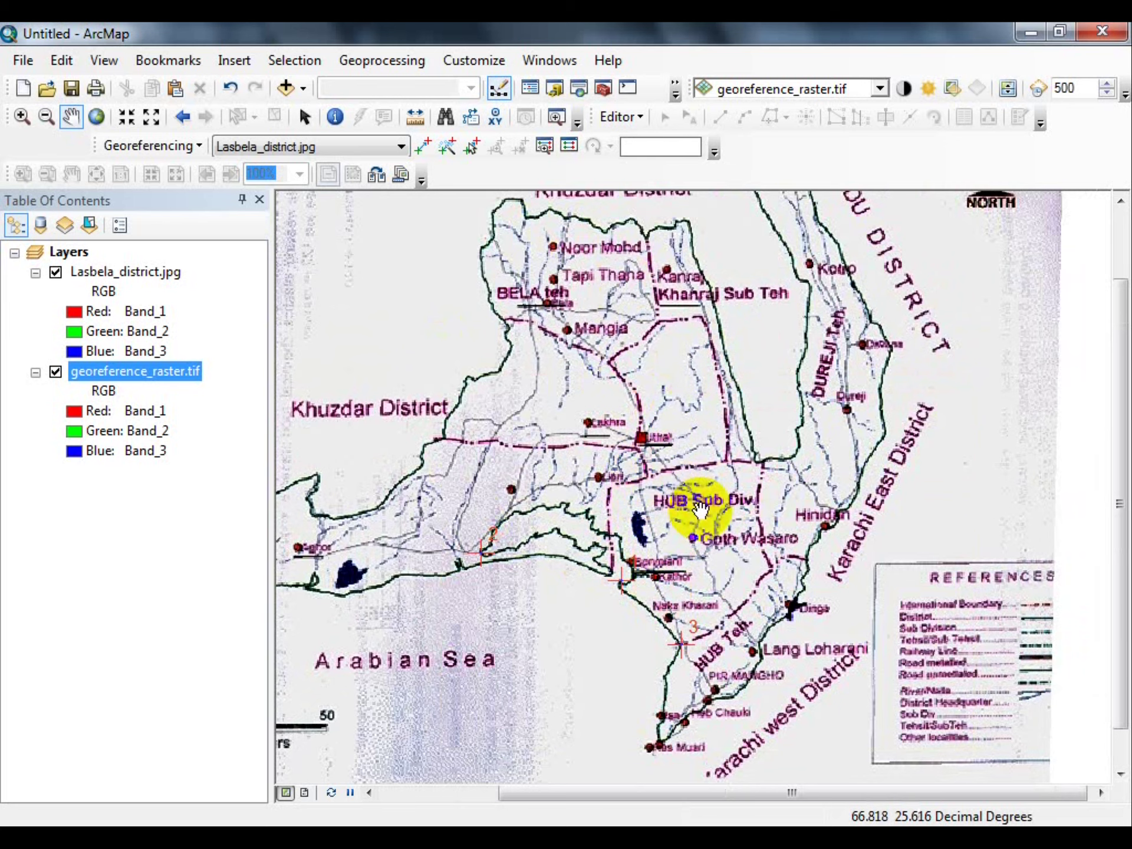
# Examine the warped Lasbela_district.jpg map, from the northern tehsils down to the REFERENCES legend
pyautogui.scroll(2, 698, 508)
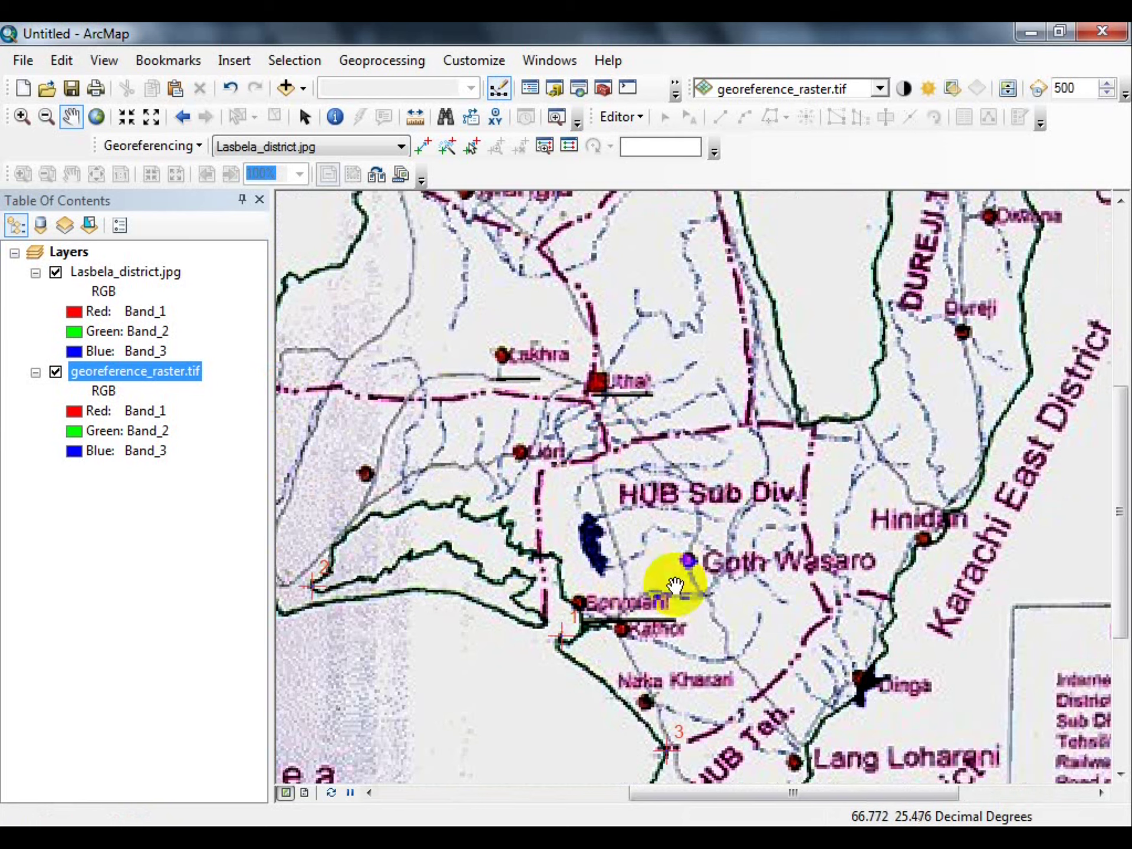
pyautogui.moveTo(738, 477); pyautogui.dragTo(682, 599)
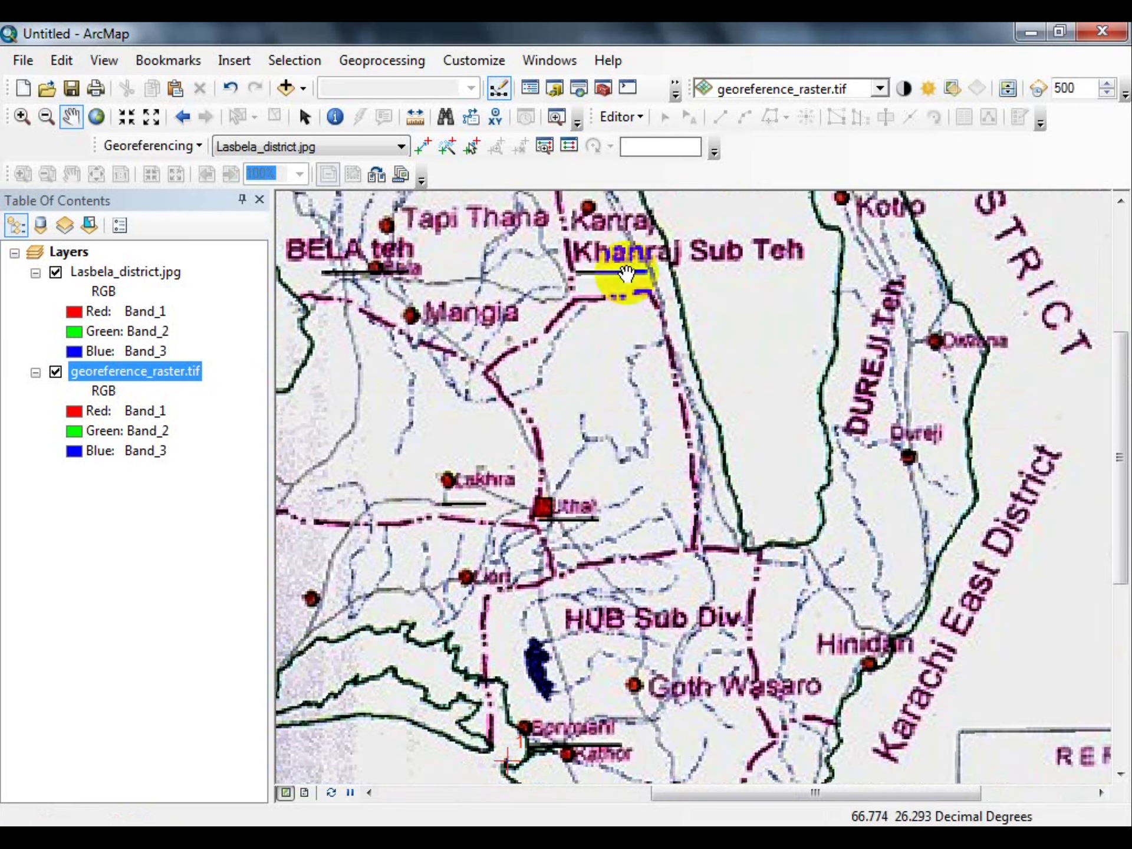
pyautogui.moveTo(571, 313); pyautogui.dragTo(599, 619)
pyautogui.scroll(-4, 558, 448)
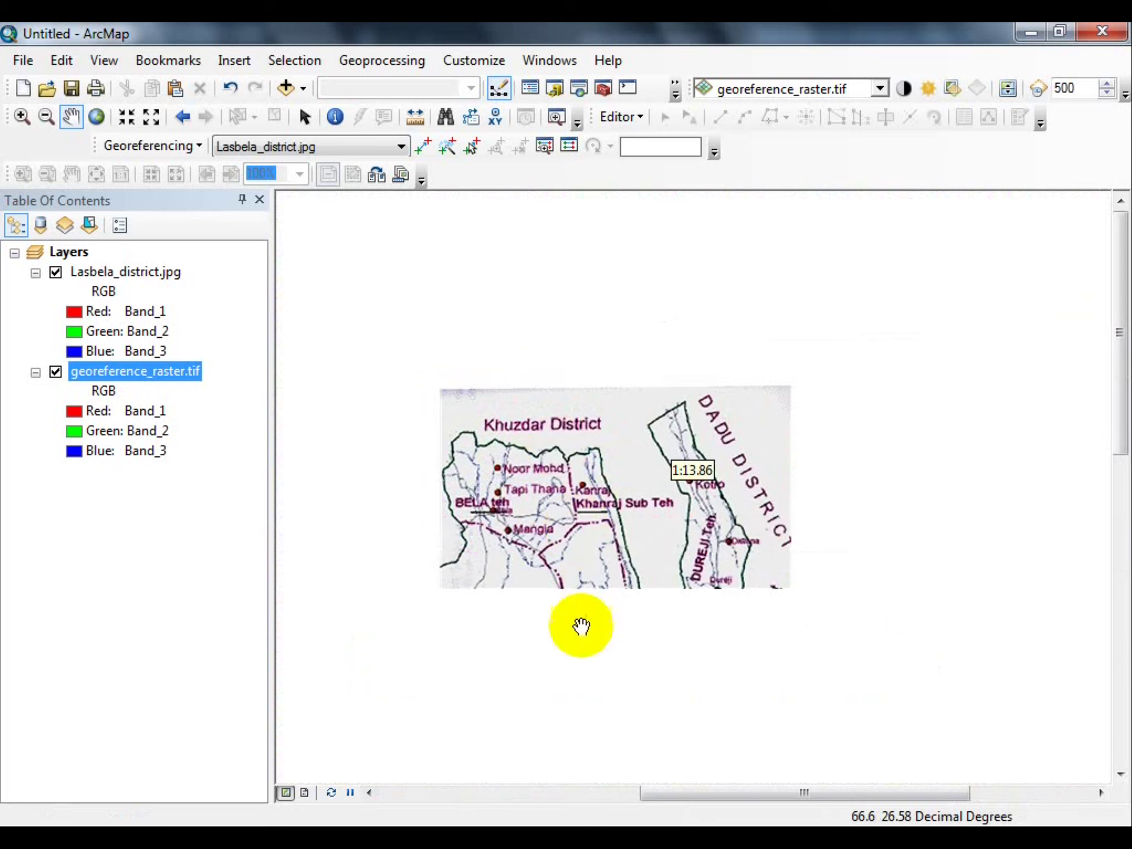
pyautogui.moveTo(576, 630); pyautogui.dragTo(708, 544)
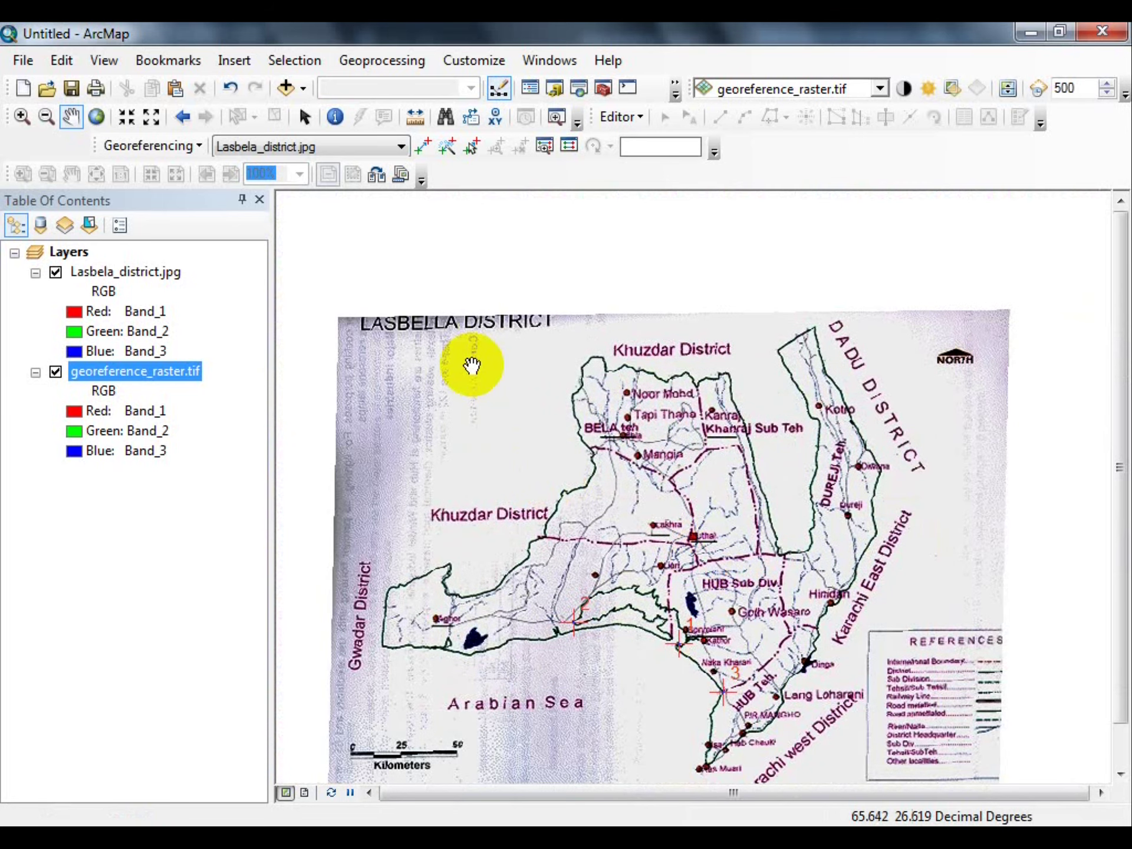
pyautogui.moveTo(683, 619); pyautogui.dragTo(667, 572)
pyautogui.scroll(3, 943, 700)
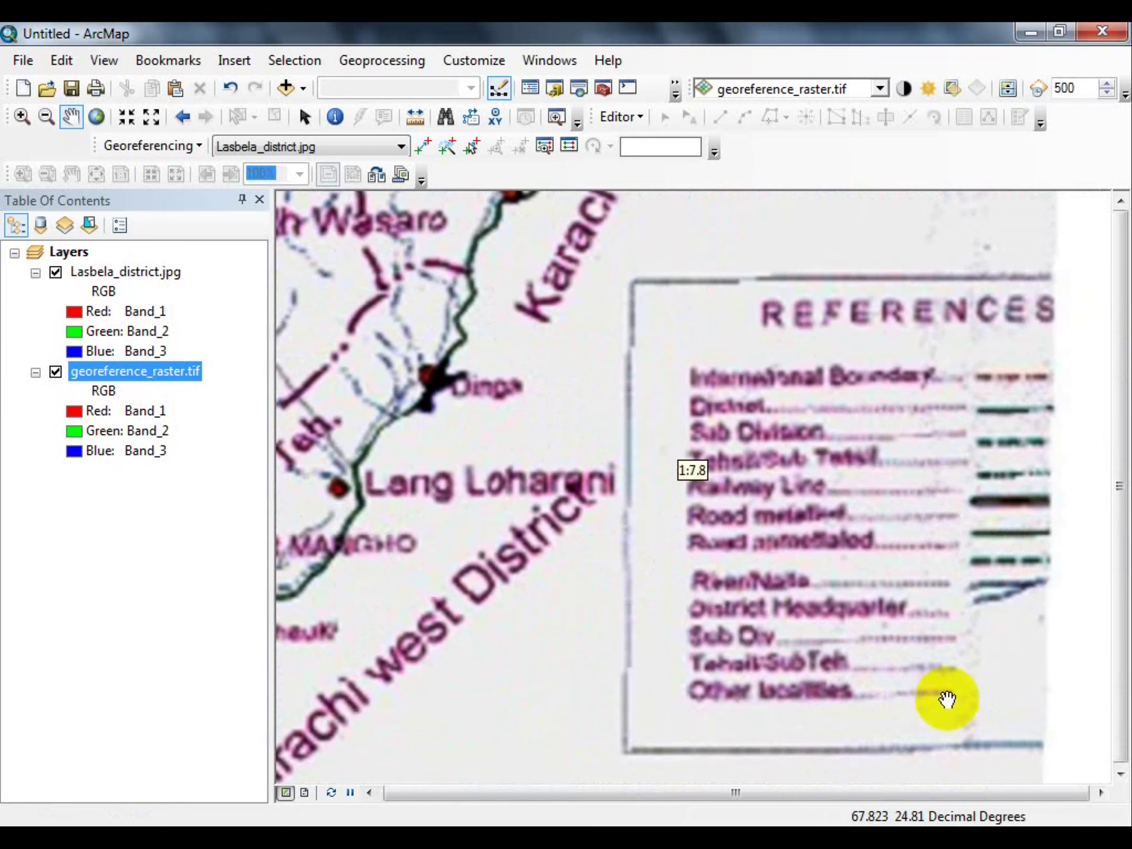
pyautogui.scroll(1, 933, 655)
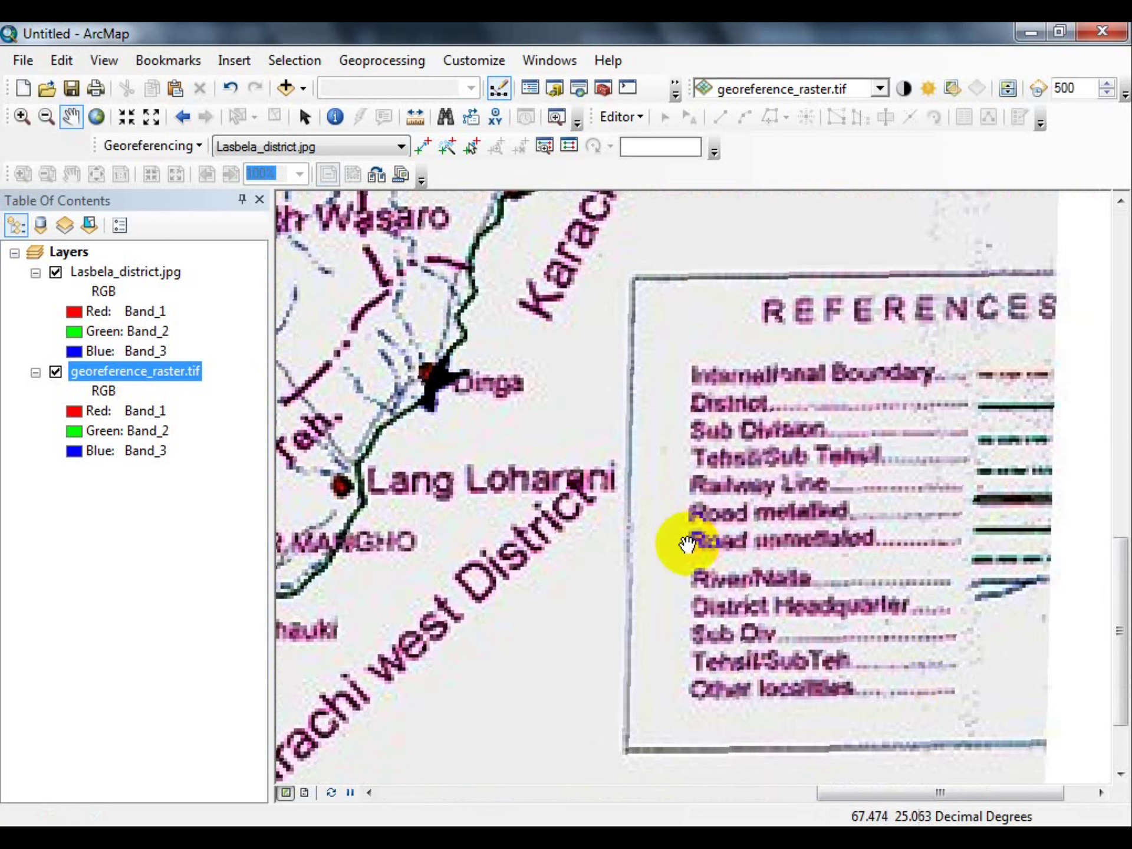
pyautogui.scroll(-2, 673, 533)
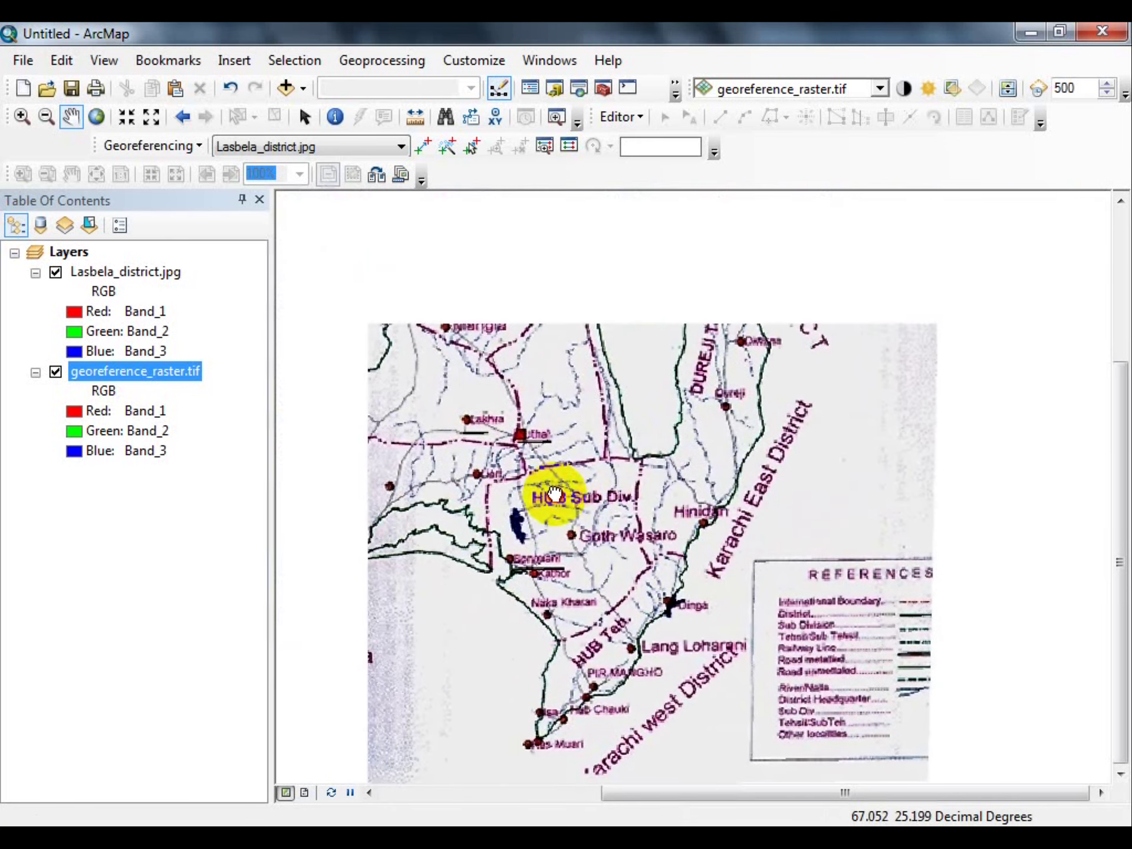
pyautogui.moveTo(605, 413); pyautogui.dragTo(646, 444)
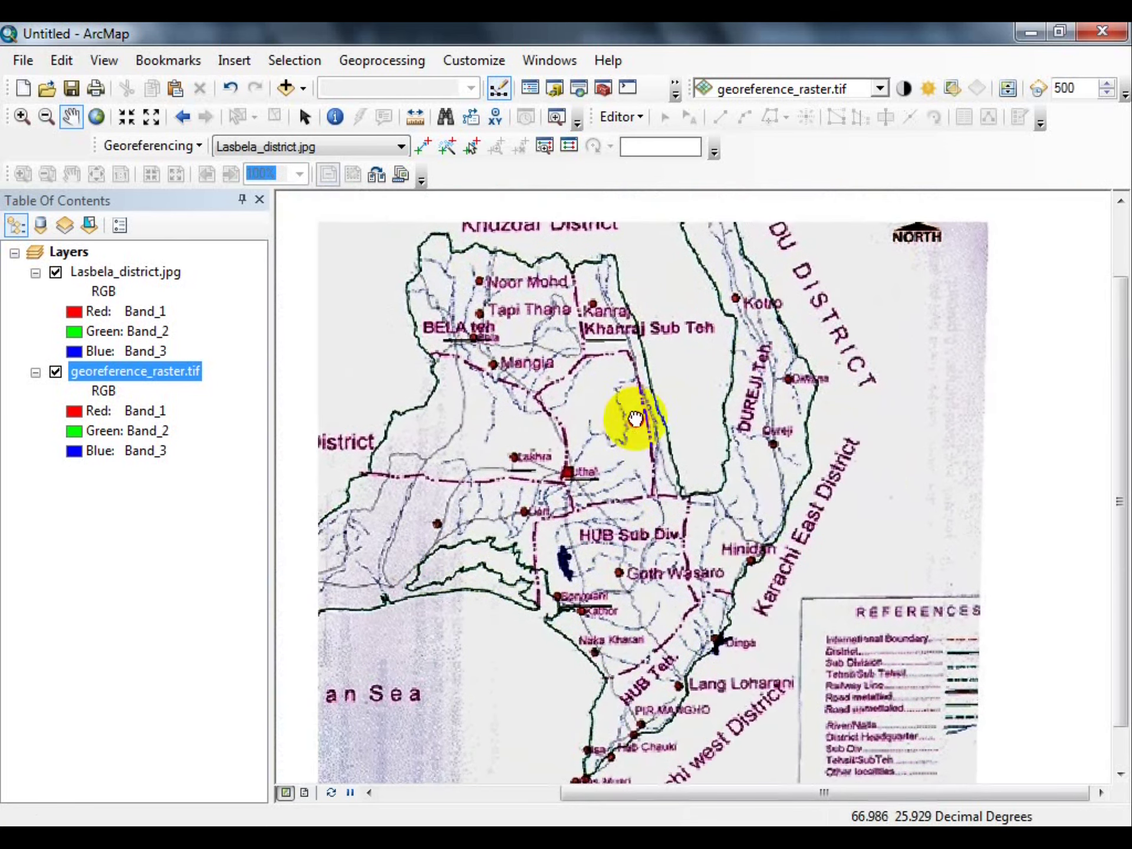
# Set the display transparency of the Lasbela_district.jpg layer to 50%
pyautogui.rightClick(111, 269)
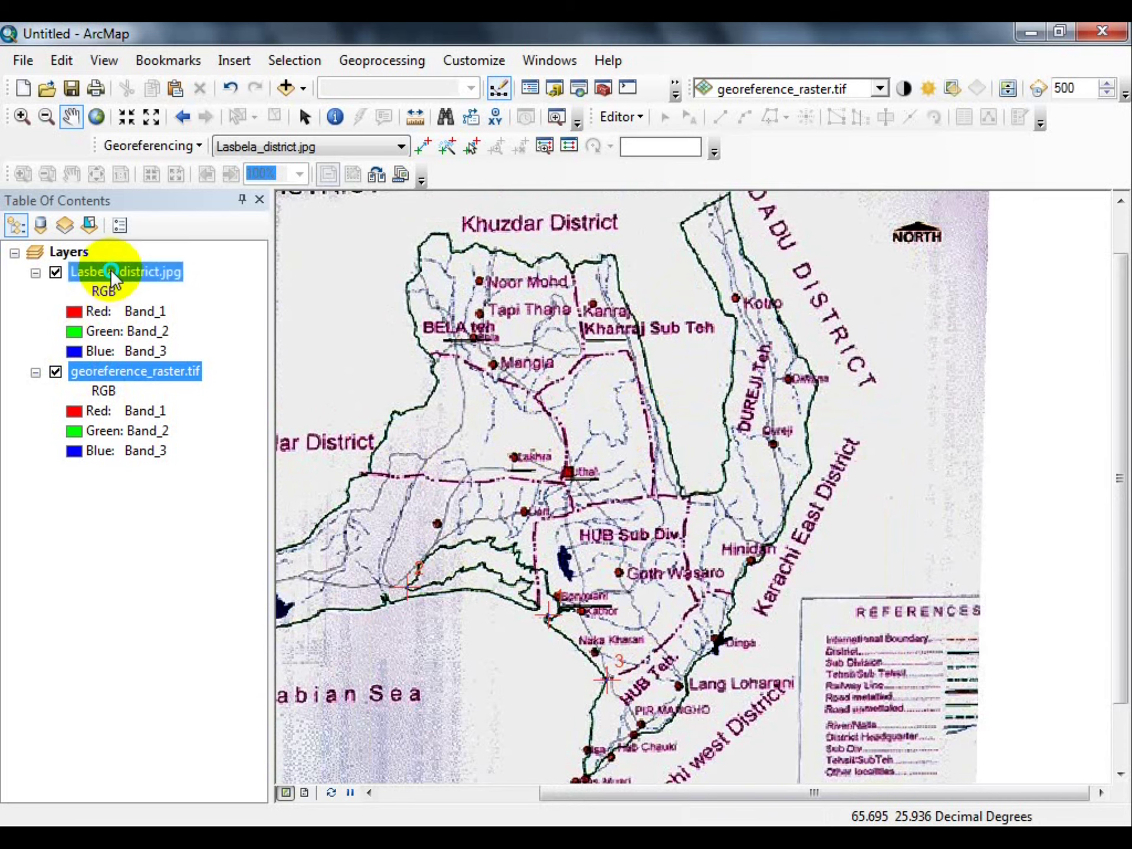
pyautogui.click(194, 597)
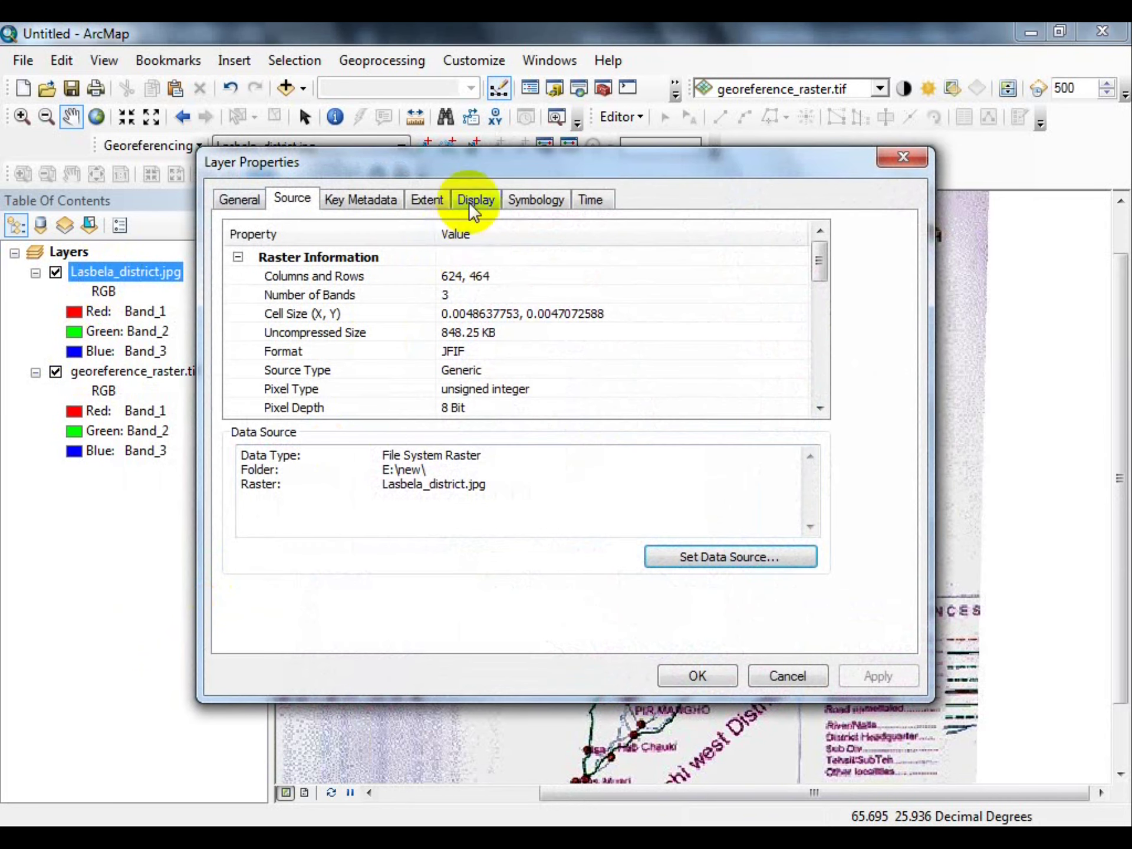
pyautogui.click(472, 201)
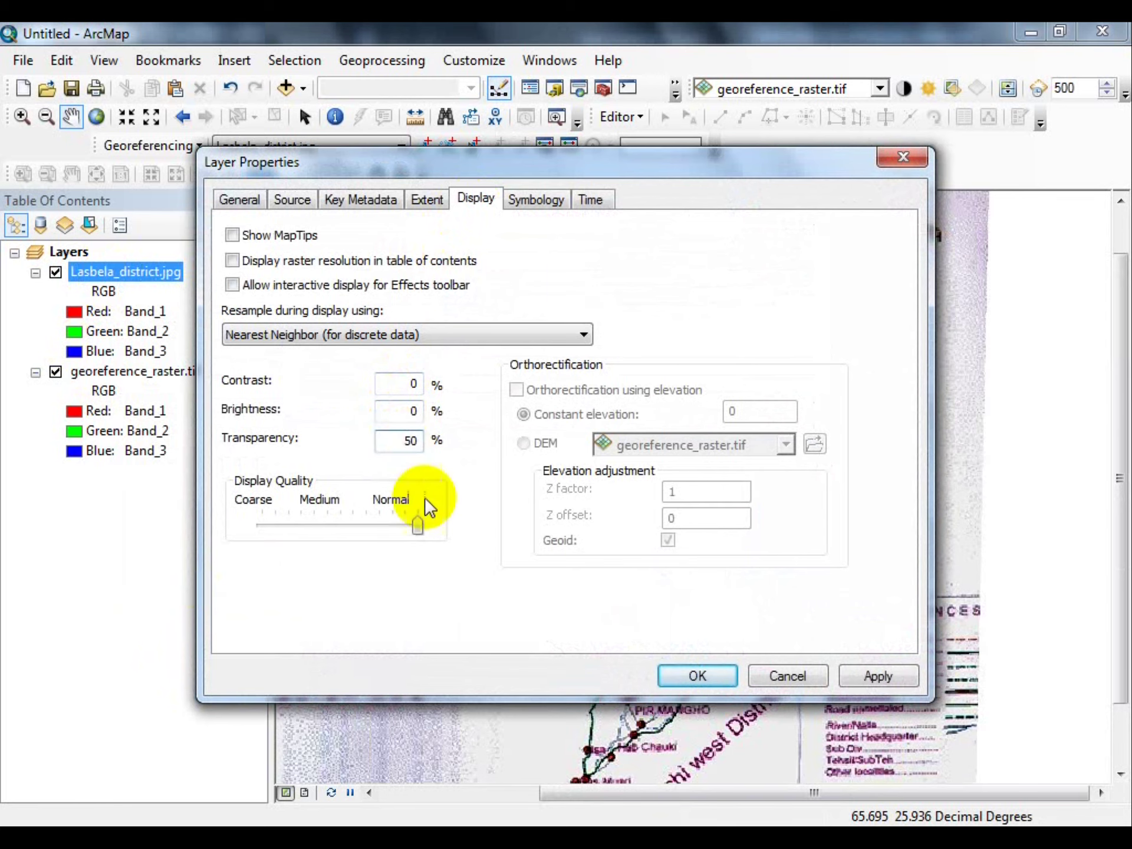
pyautogui.click(720, 680)
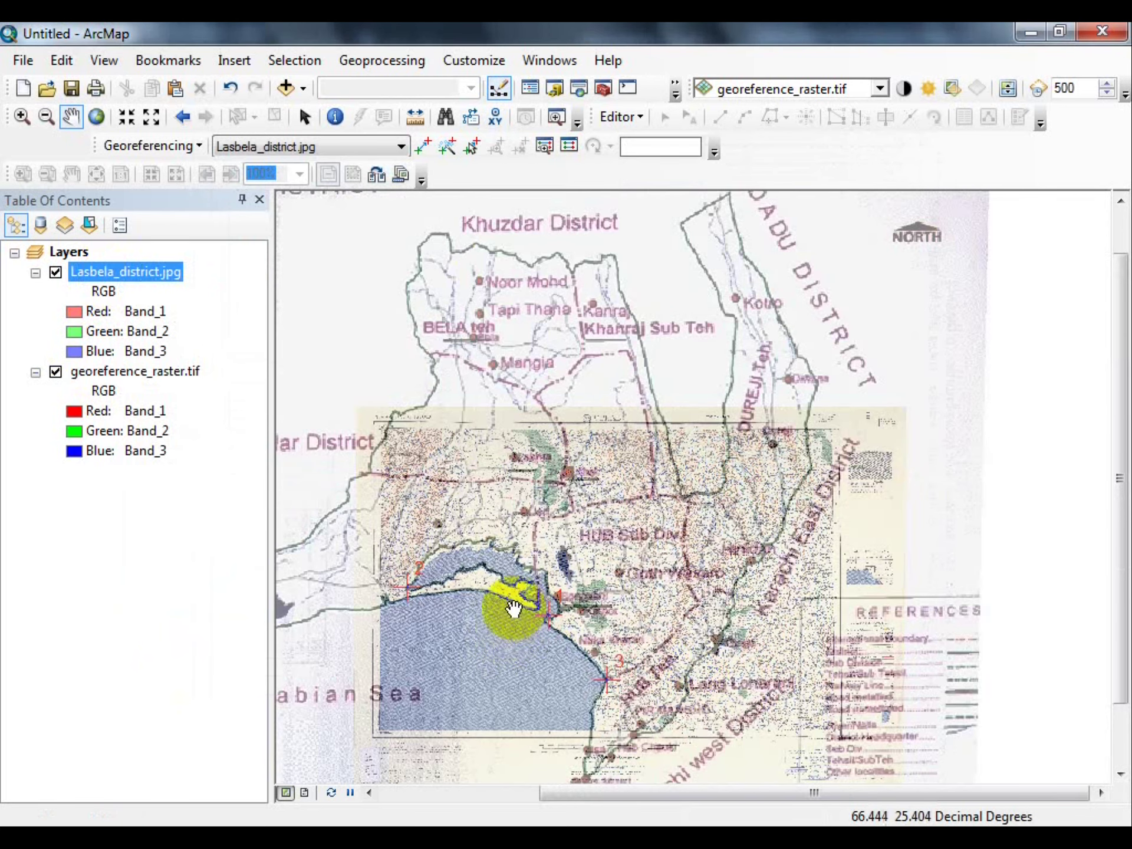
# Compare the district coastline around the lagoon with georeference_raster.tif, switching the reference raster off and on
pyautogui.scroll(6, 606, 392)
pyautogui.scroll(-4, 604, 392)
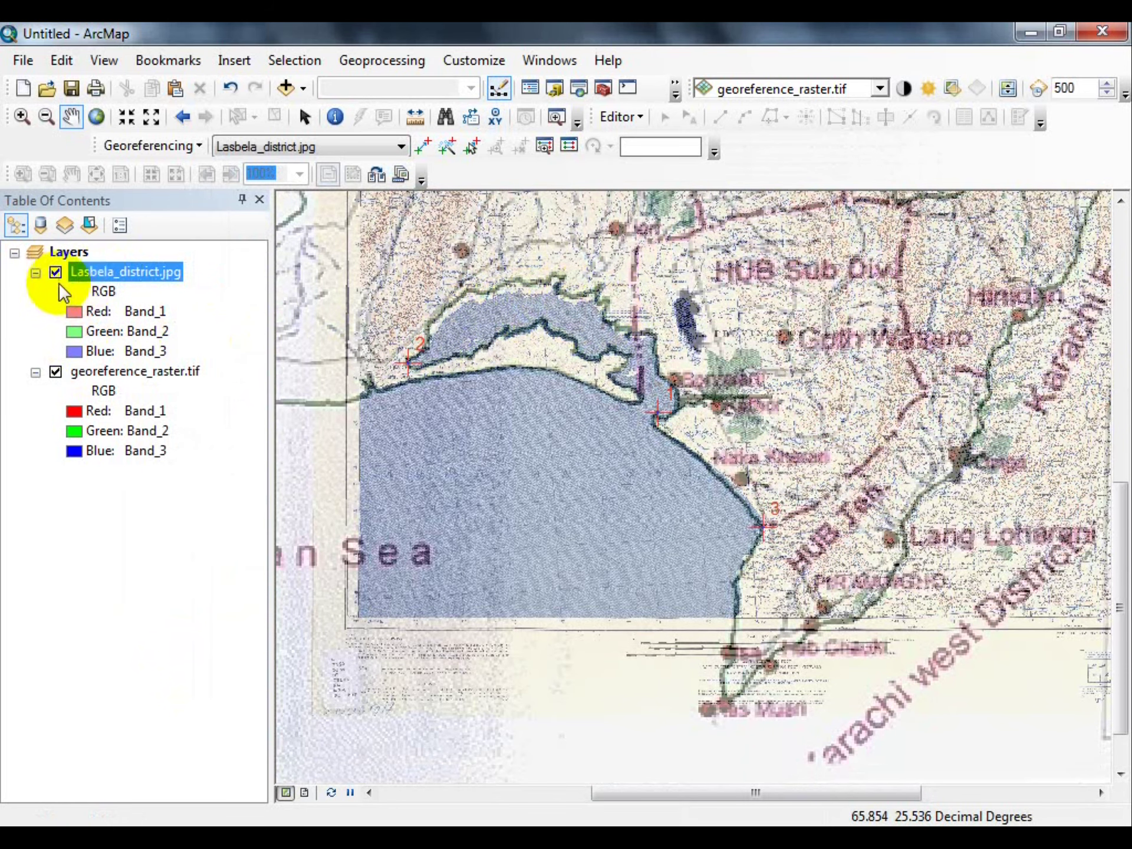
pyautogui.moveTo(378, 310); pyautogui.dragTo(411, 373)
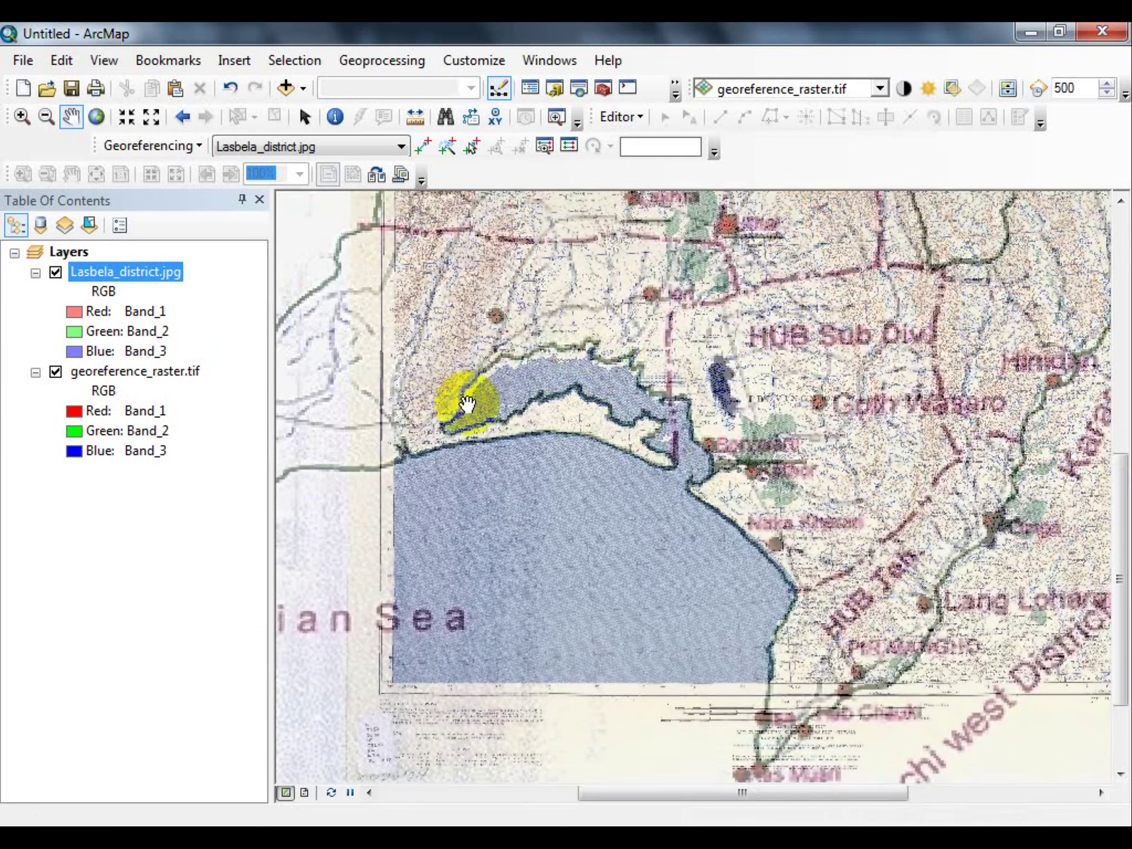
pyautogui.scroll(5, 514, 387)
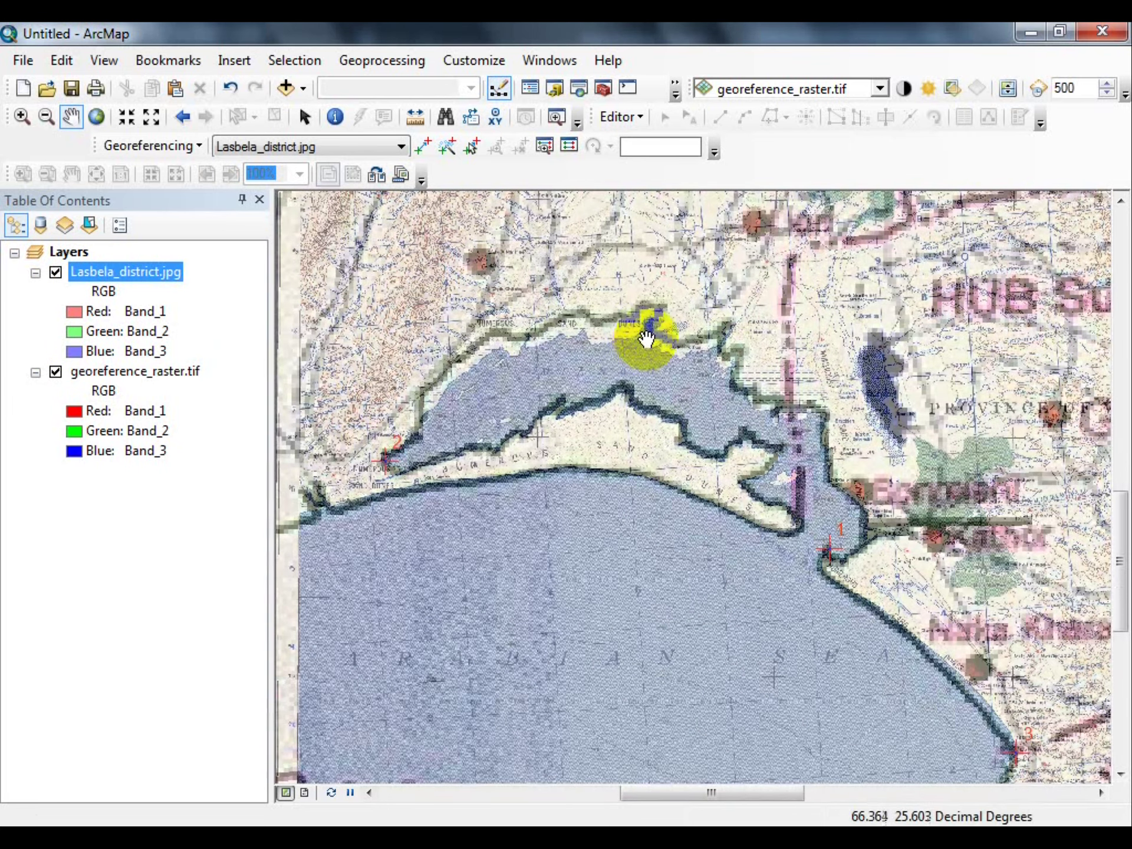
pyautogui.click(54, 371)
pyautogui.click(55, 372)
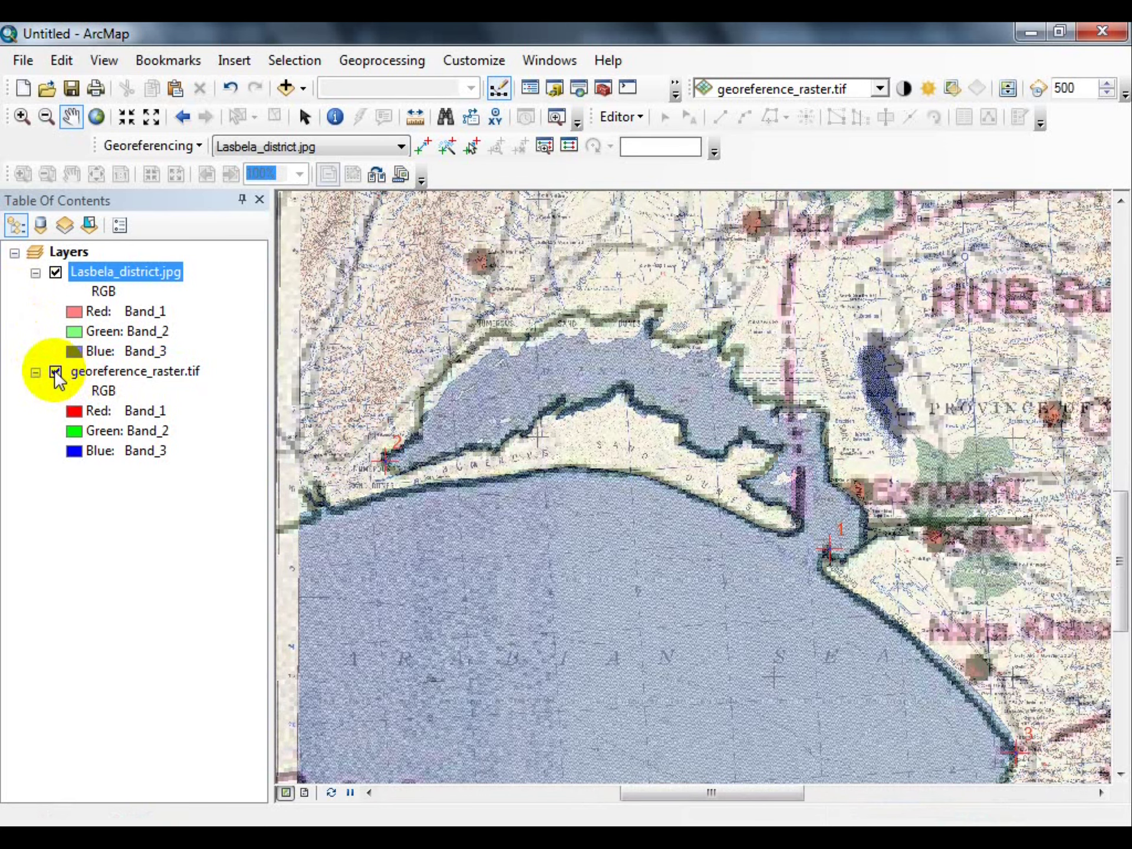
# Hide georeference_raster.tif and start the fourth control point at the notch on the lagoon's northern shoreline in Lasbela_district.jpg
pyautogui.click(54, 370)
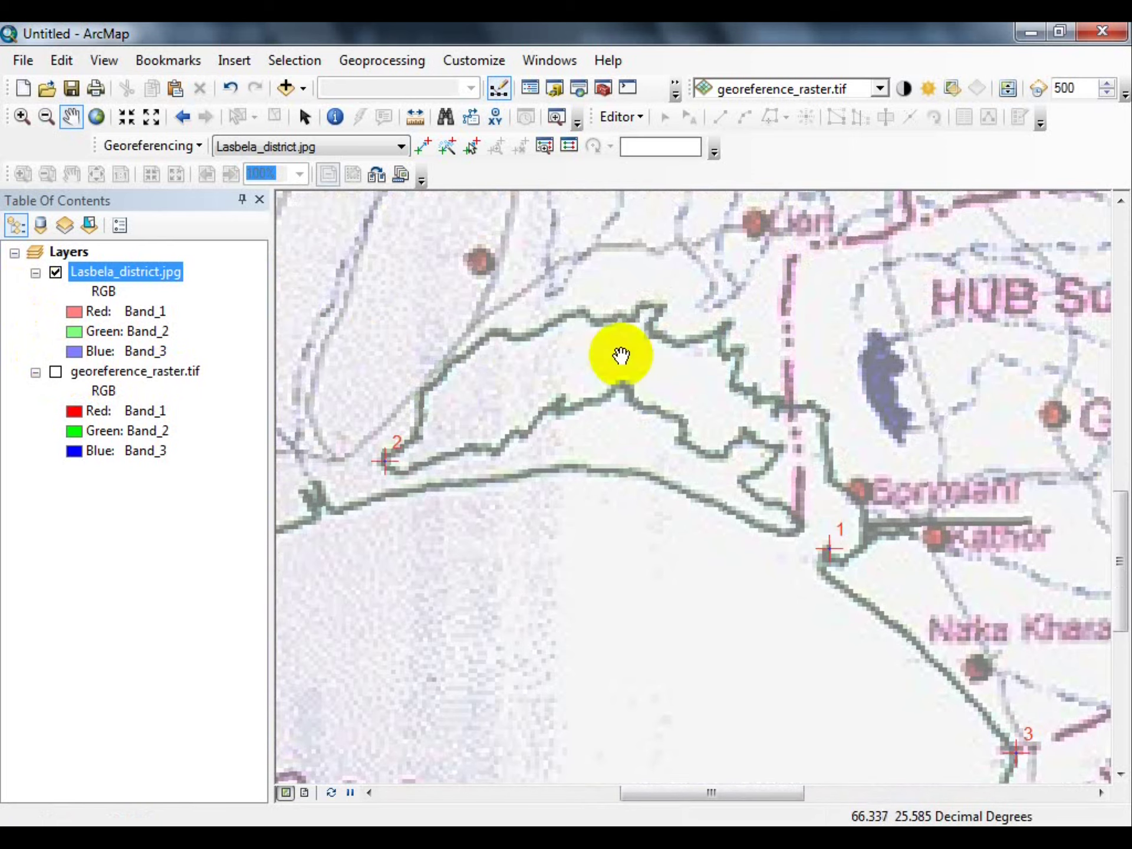
pyautogui.scroll(4, 621, 355)
pyautogui.click(423, 146)
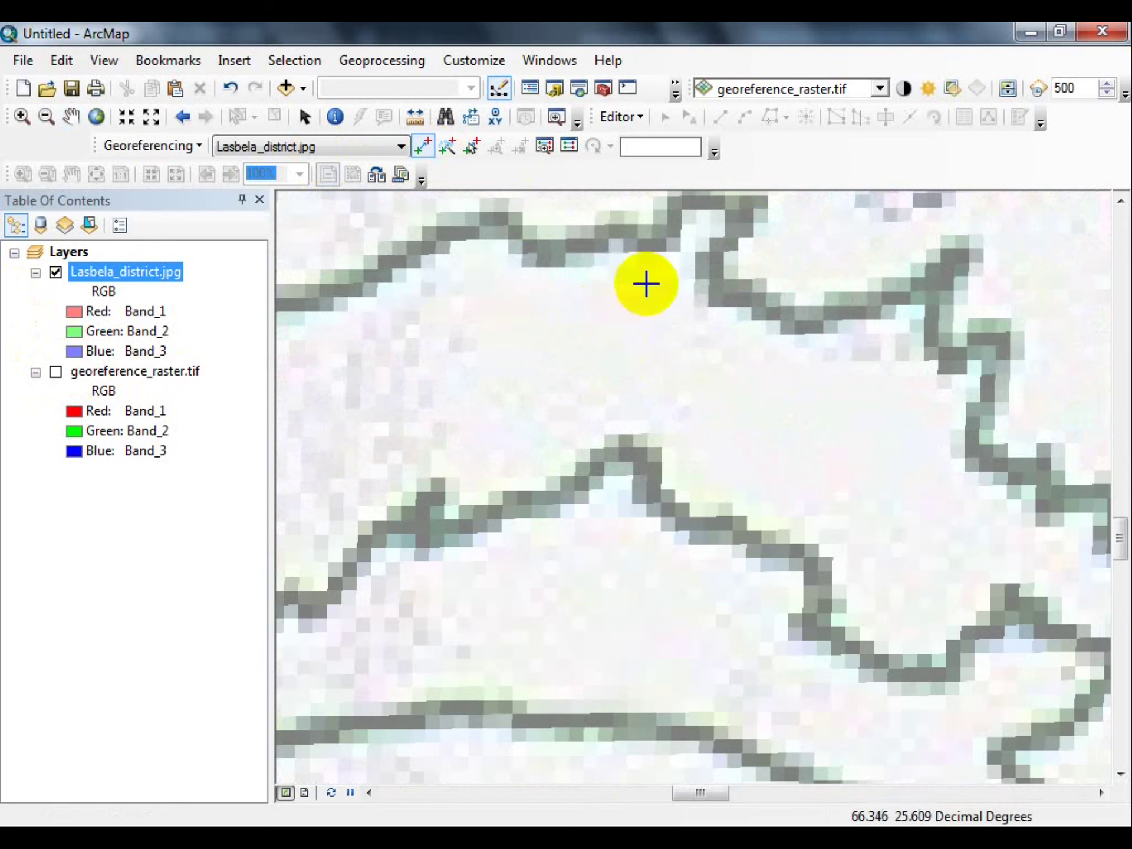
pyautogui.click(703, 266)
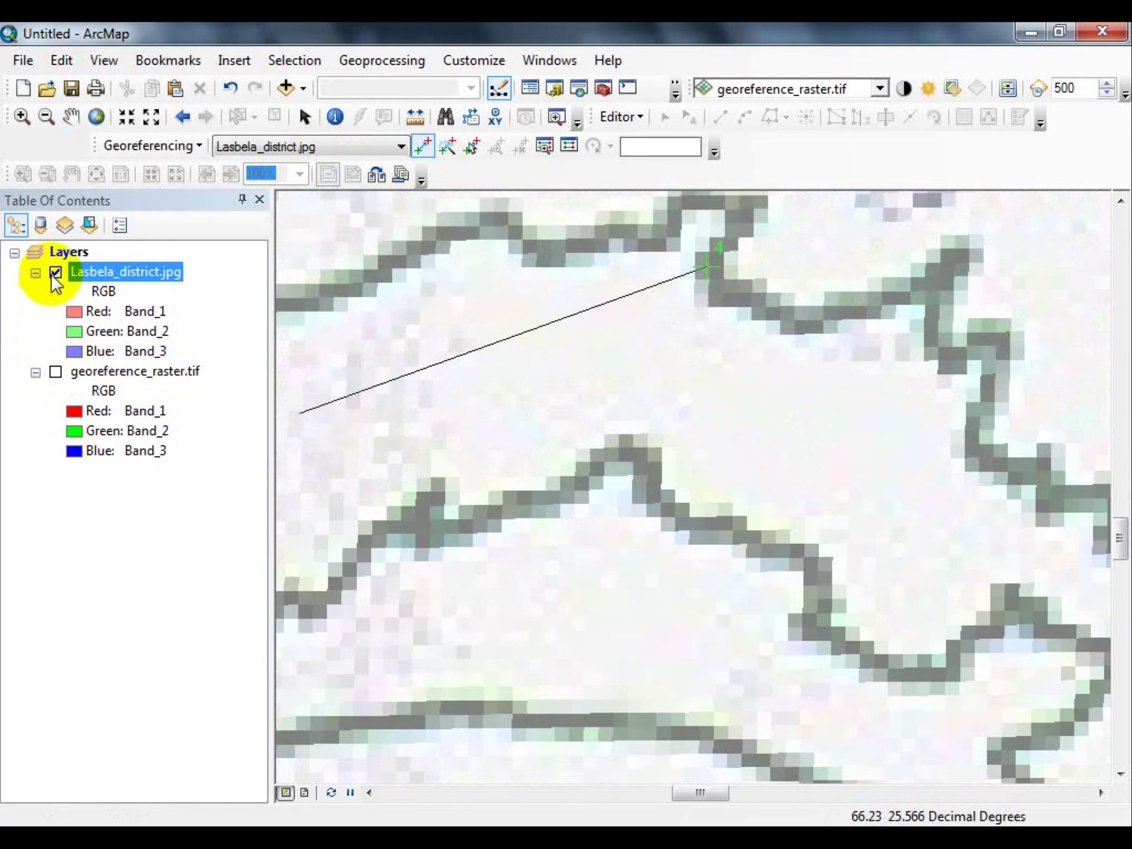
# Hide Lasbela_district.jpg, show georeference_raster.tif and link the fourth control point to the matching shoreline tip west of Goth Pathan
pyautogui.click(55, 273)
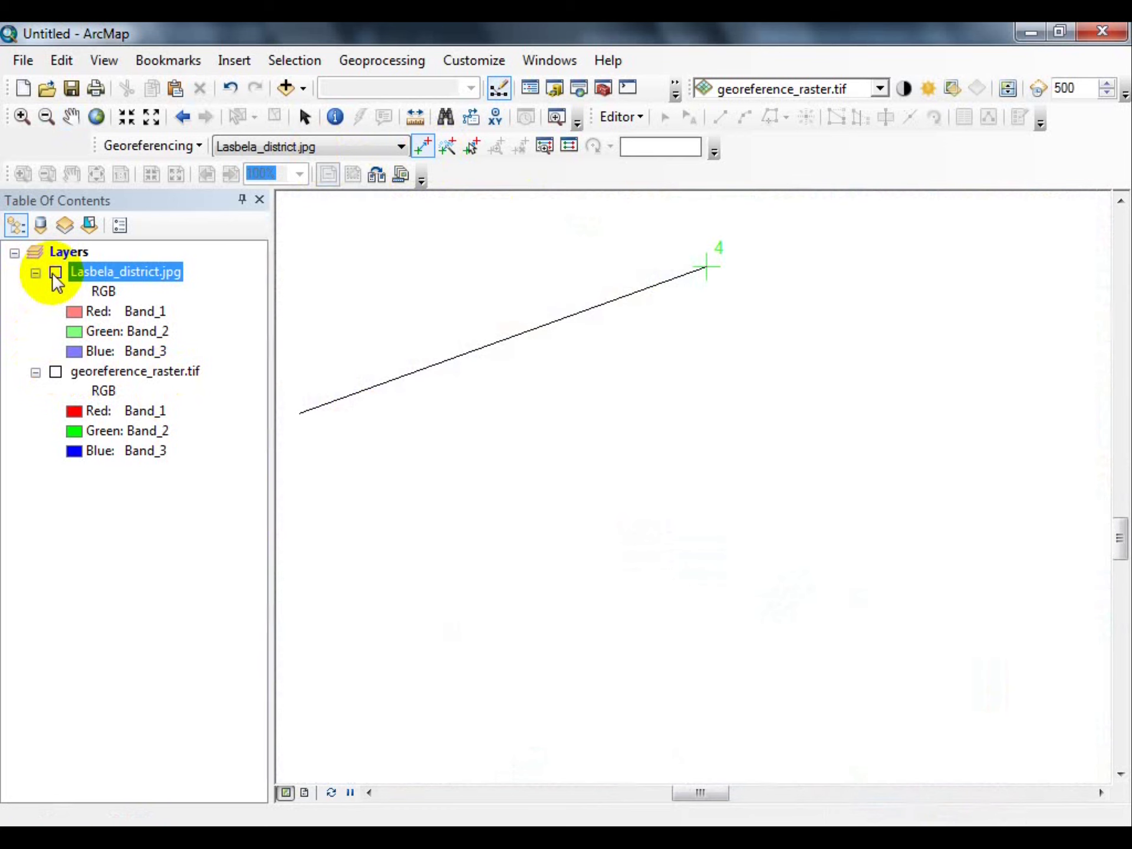
pyautogui.click(55, 372)
pyautogui.rightClick(101, 372)
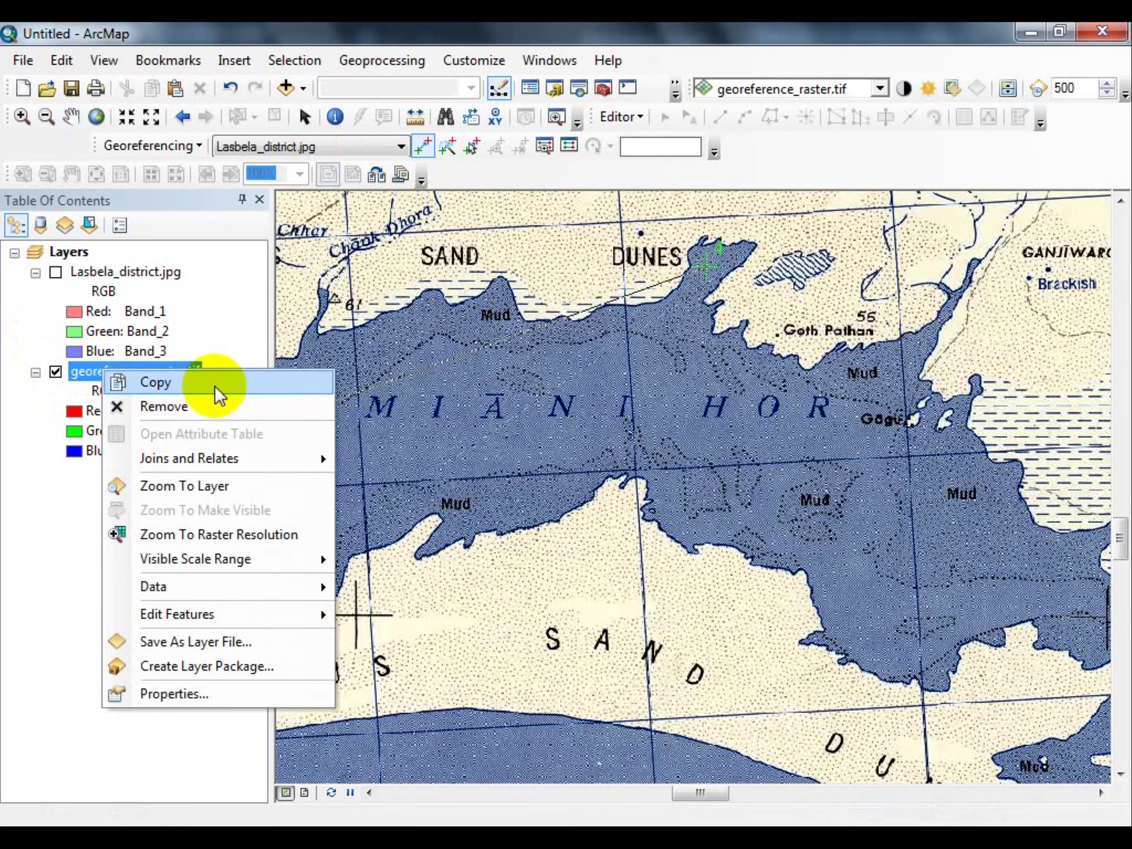
pyautogui.click(177, 487)
pyautogui.scroll(5, 599, 493)
pyautogui.scroll(-3, 377, 342)
pyautogui.scroll(4, 366, 289)
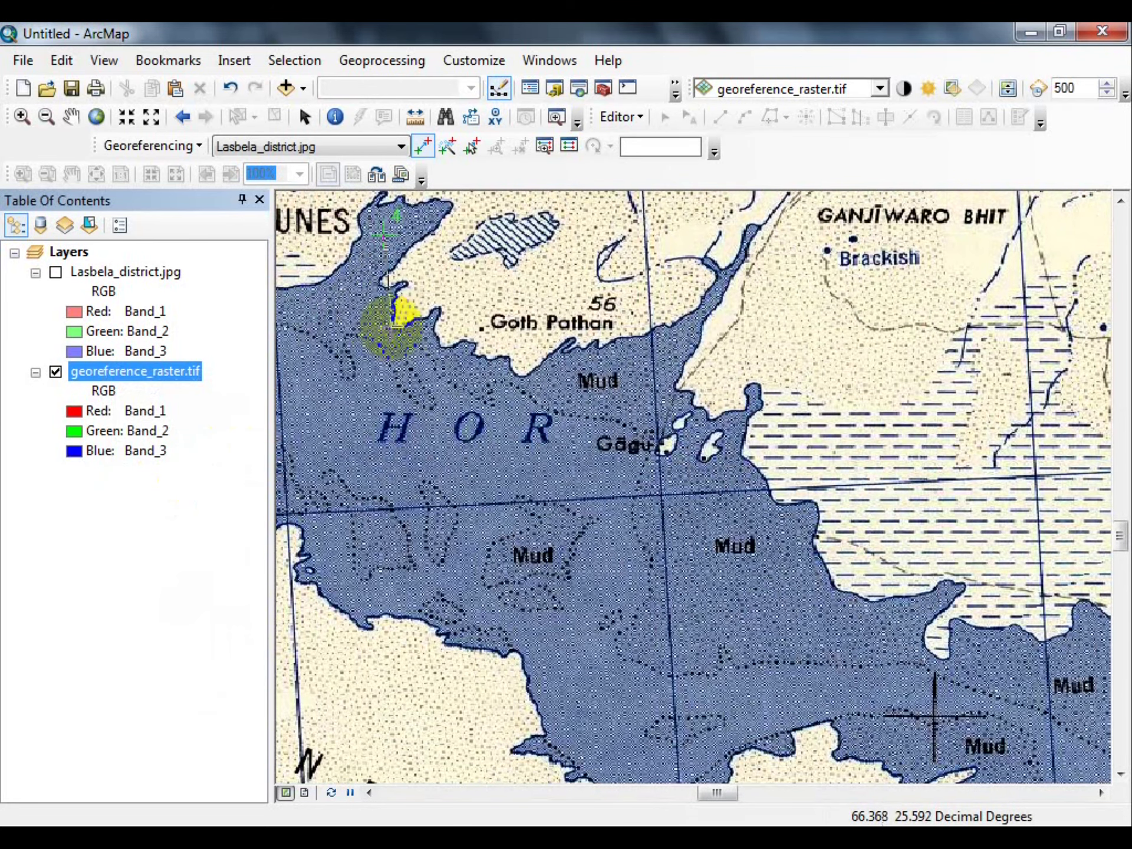
pyautogui.click(391, 326)
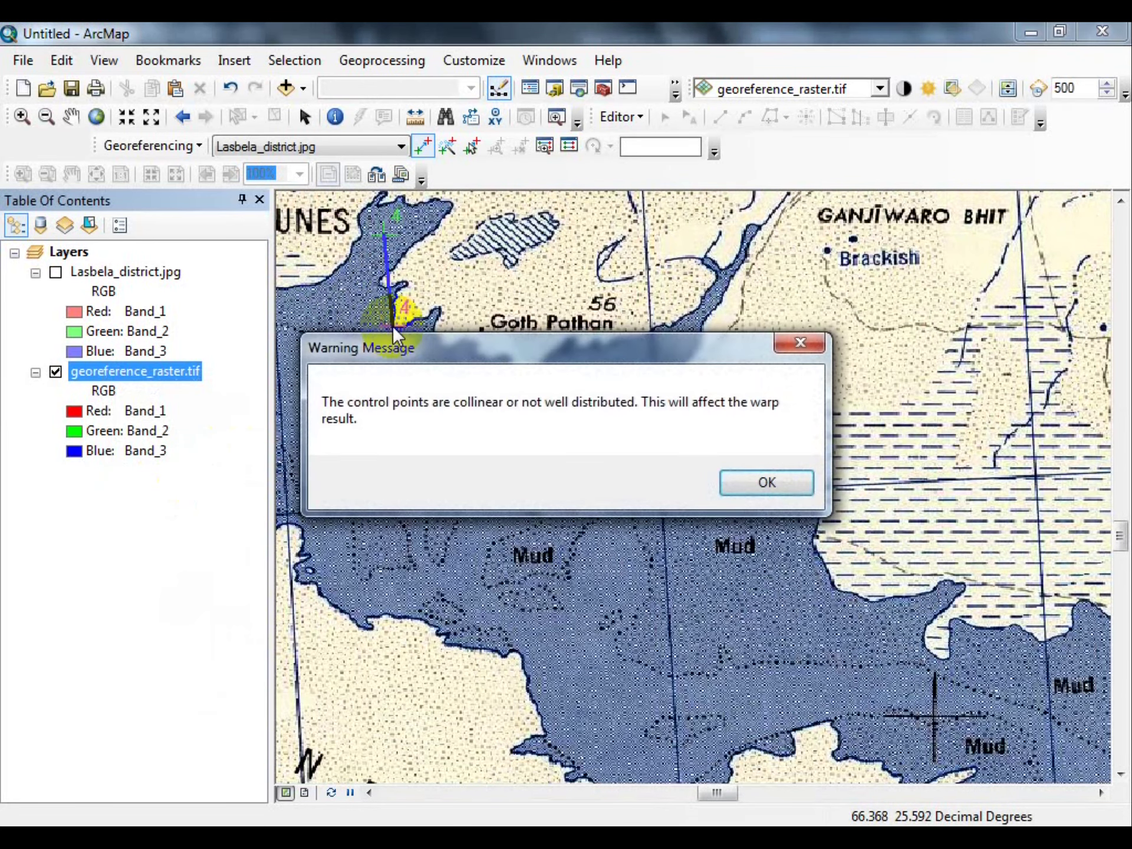
pyautogui.click(760, 484)
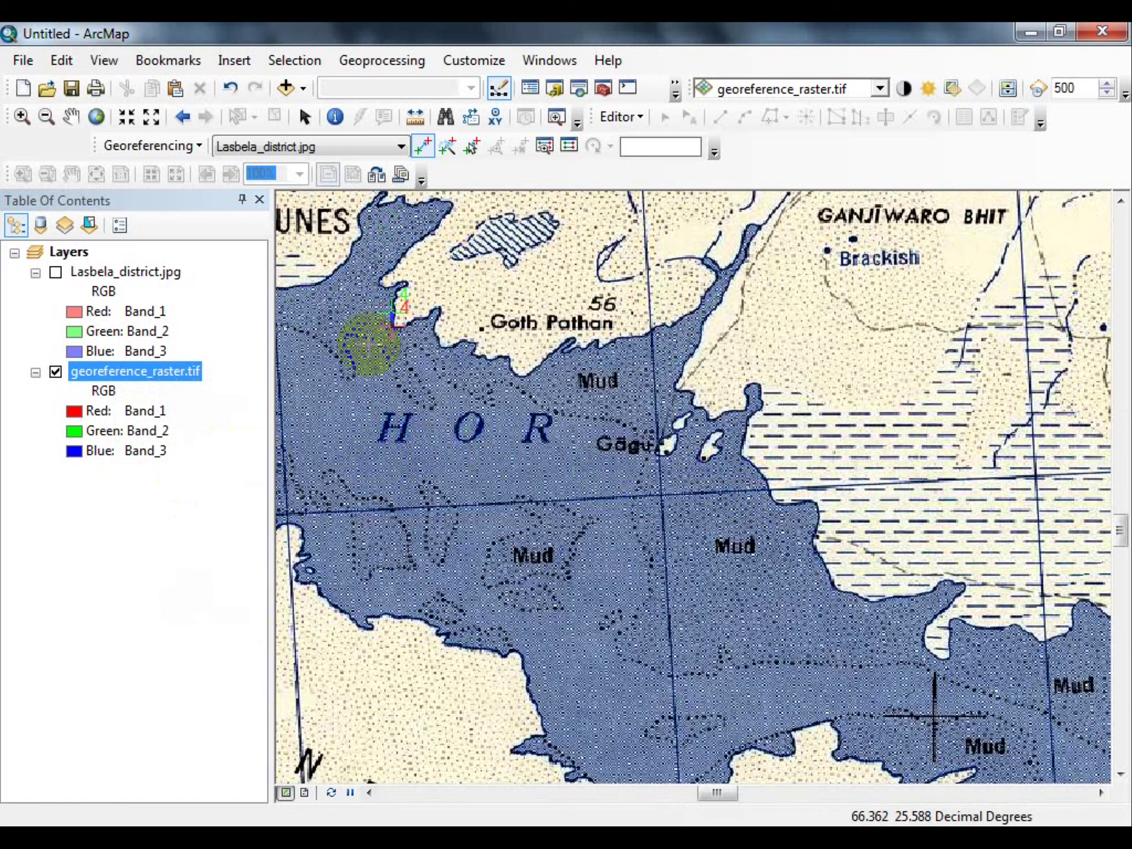
# Show Lasbela_district.jpg over georeference_raster.tif again and bring the coast with all four control points into view
pyautogui.scroll(3, 465, 665)
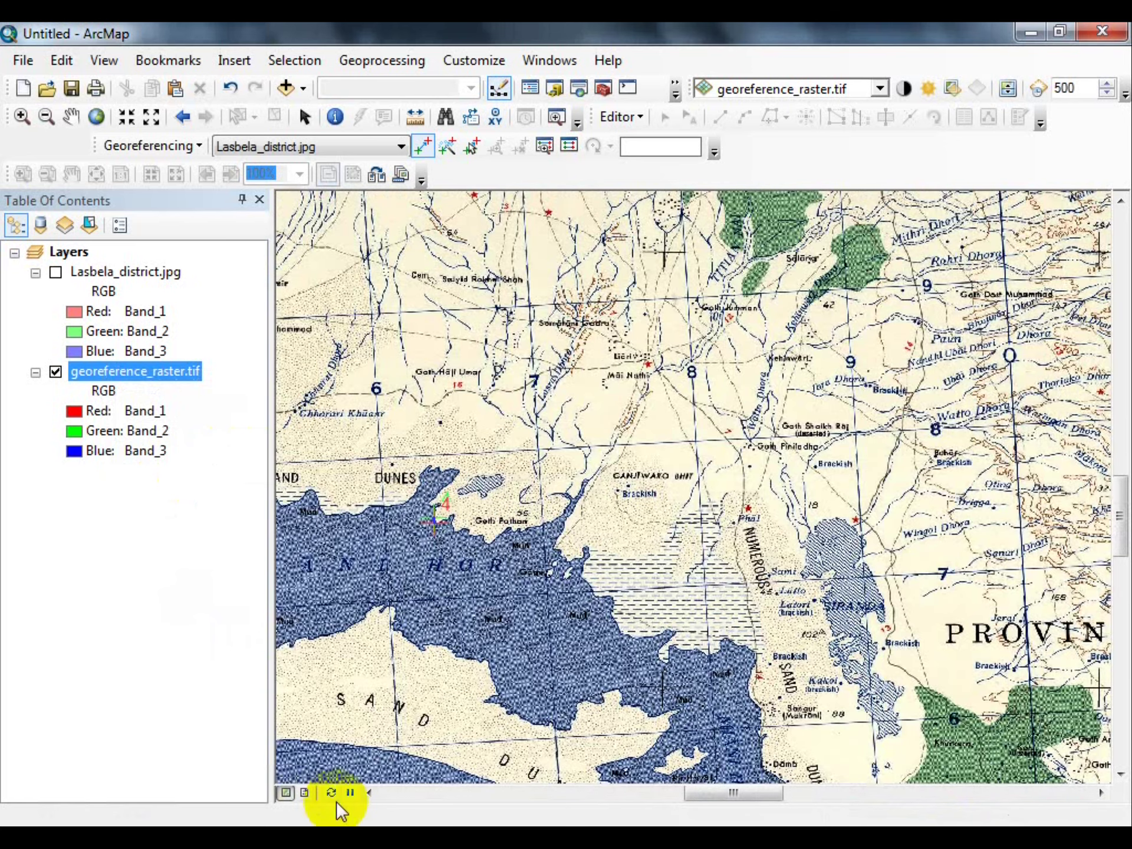
pyautogui.click(370, 793)
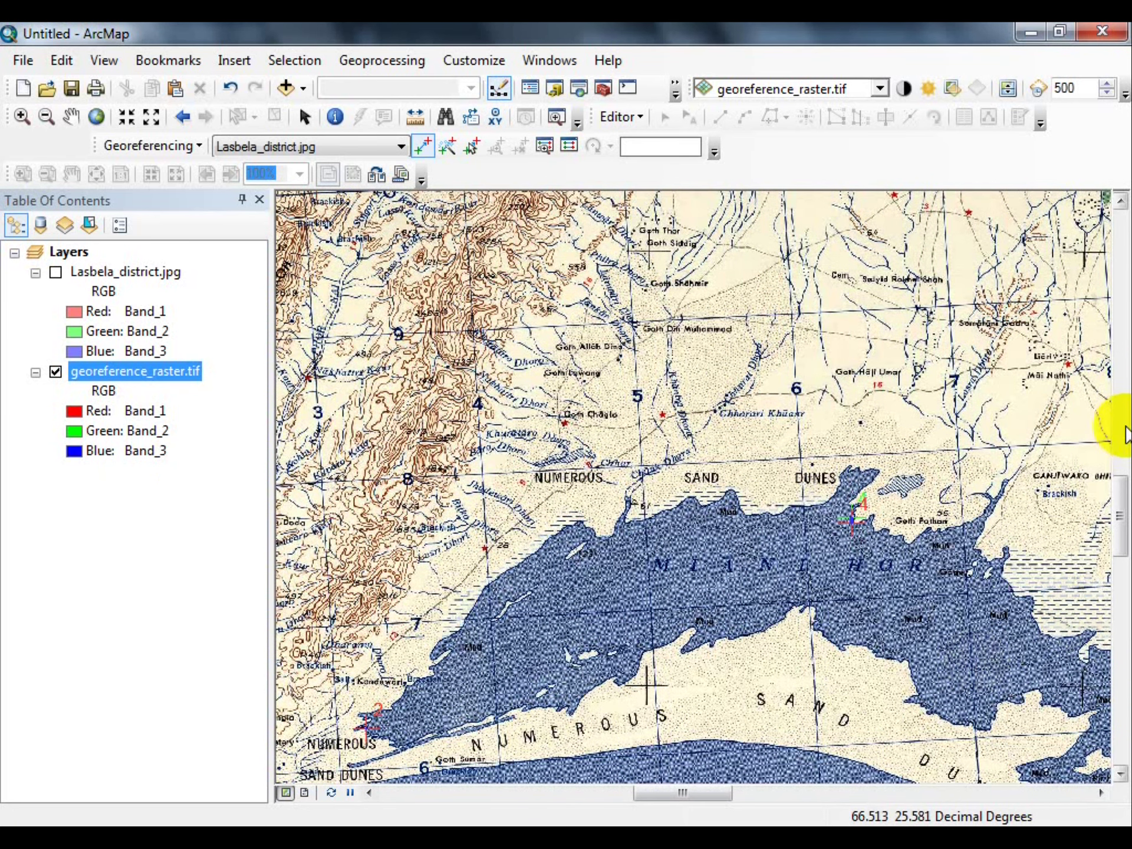
pyautogui.moveTo(1124, 498); pyautogui.dragTo(1124, 511)
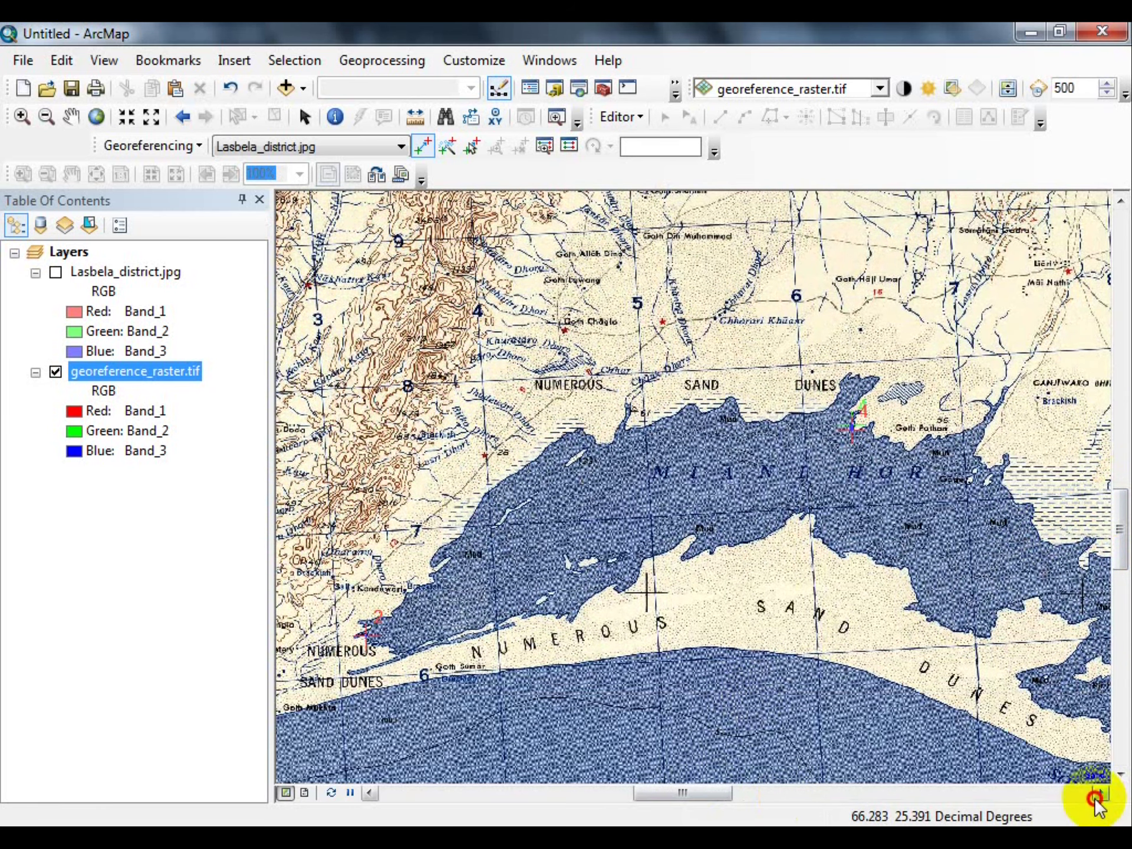
pyautogui.scroll(-3, 698, 733)
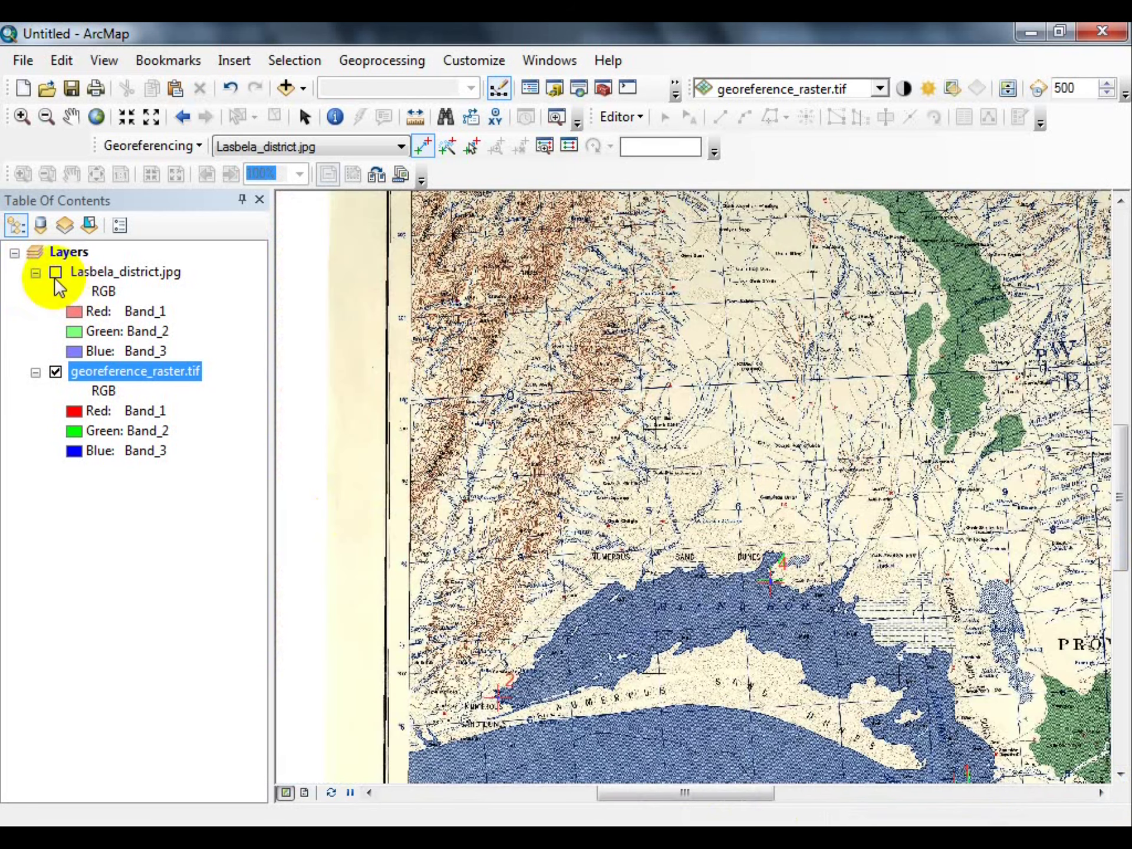
pyautogui.click(56, 271)
pyautogui.scroll(-3, 856, 667)
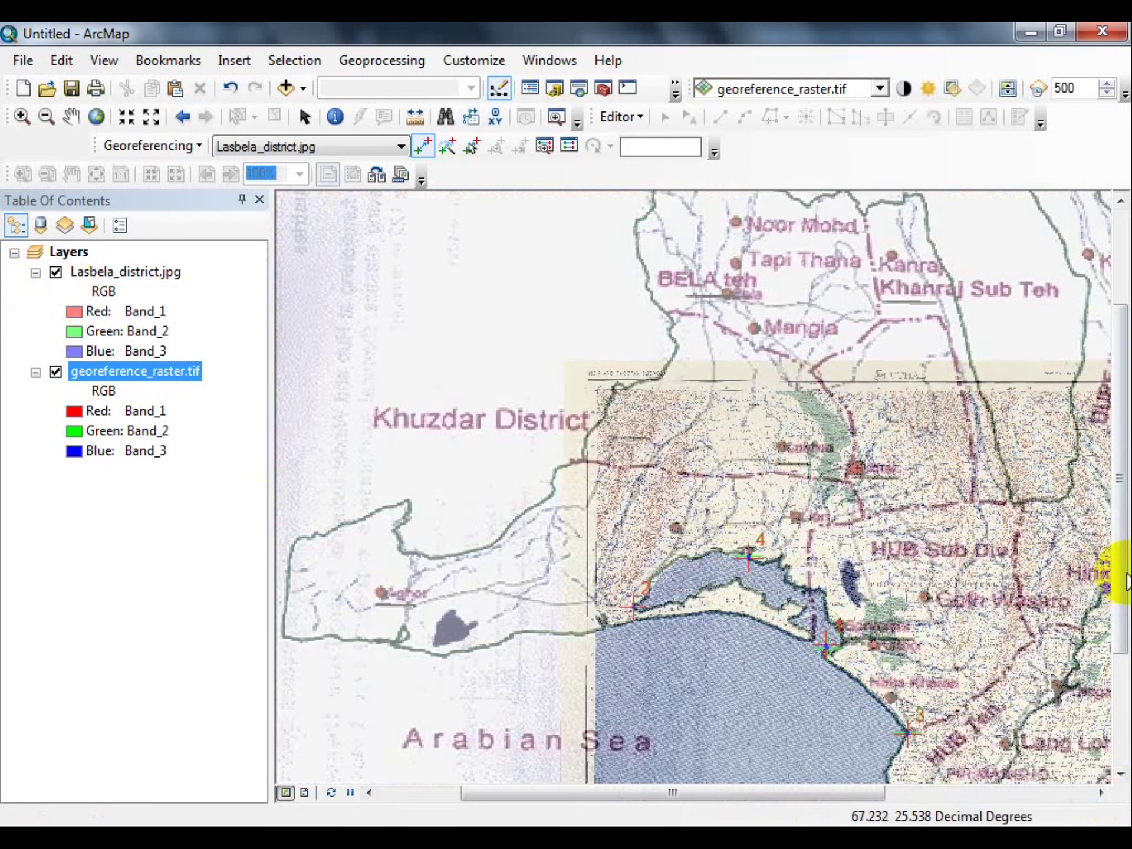
pyautogui.moveTo(1125, 506); pyautogui.dragTo(1122, 584)
pyautogui.moveTo(838, 798); pyautogui.dragTo(871, 798)
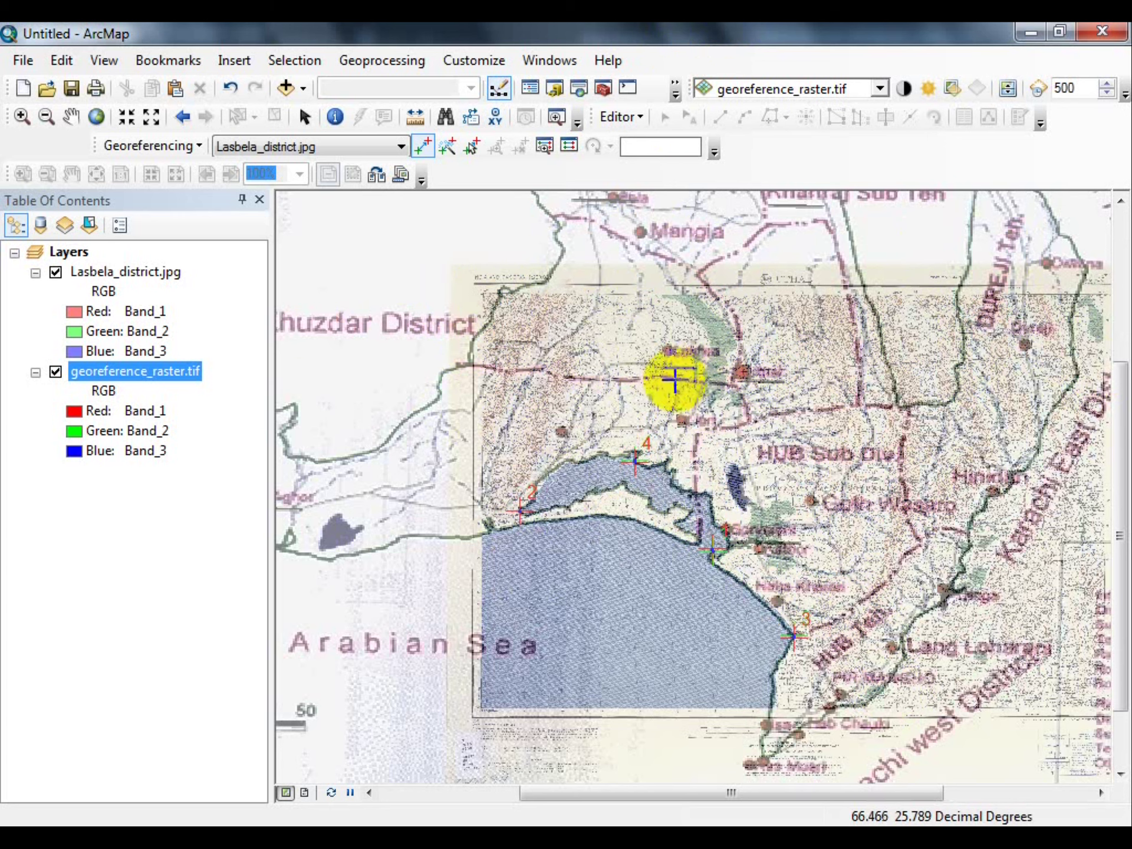
# Review the link table with the control points' source and map coordinates and the total RMS error, and close it
pyautogui.click(569, 147)
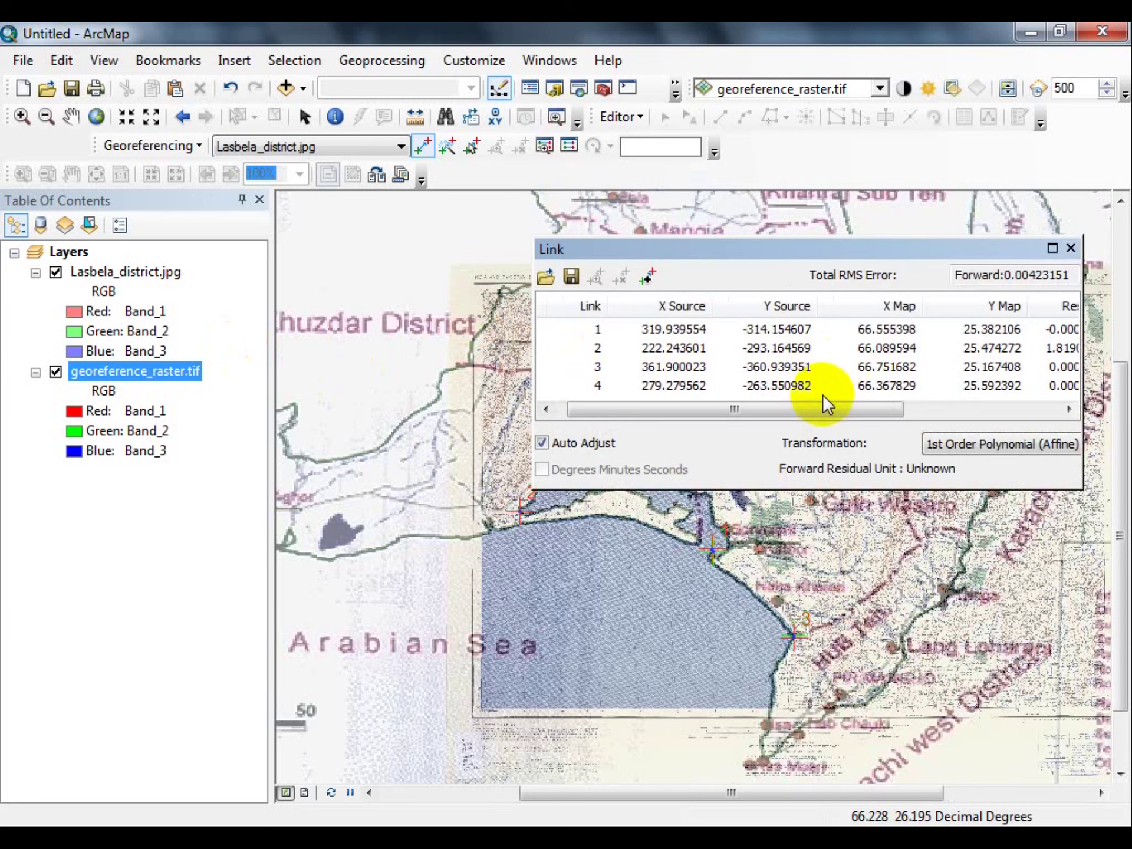
pyautogui.moveTo(813, 413); pyautogui.dragTo(766, 396)
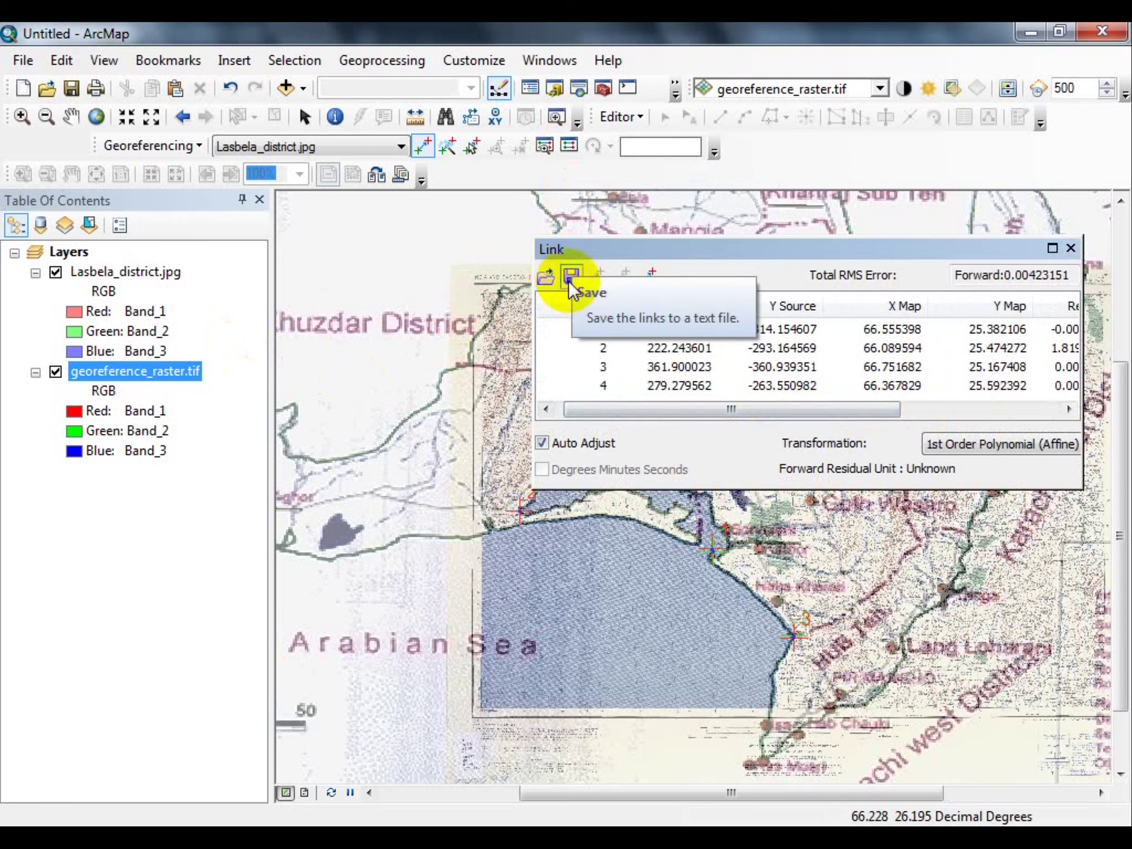
pyautogui.click(1071, 247)
# Start rectifying Lasbela_district.jpg and set the output location to the folder E:\new
pyautogui.click(135, 147)
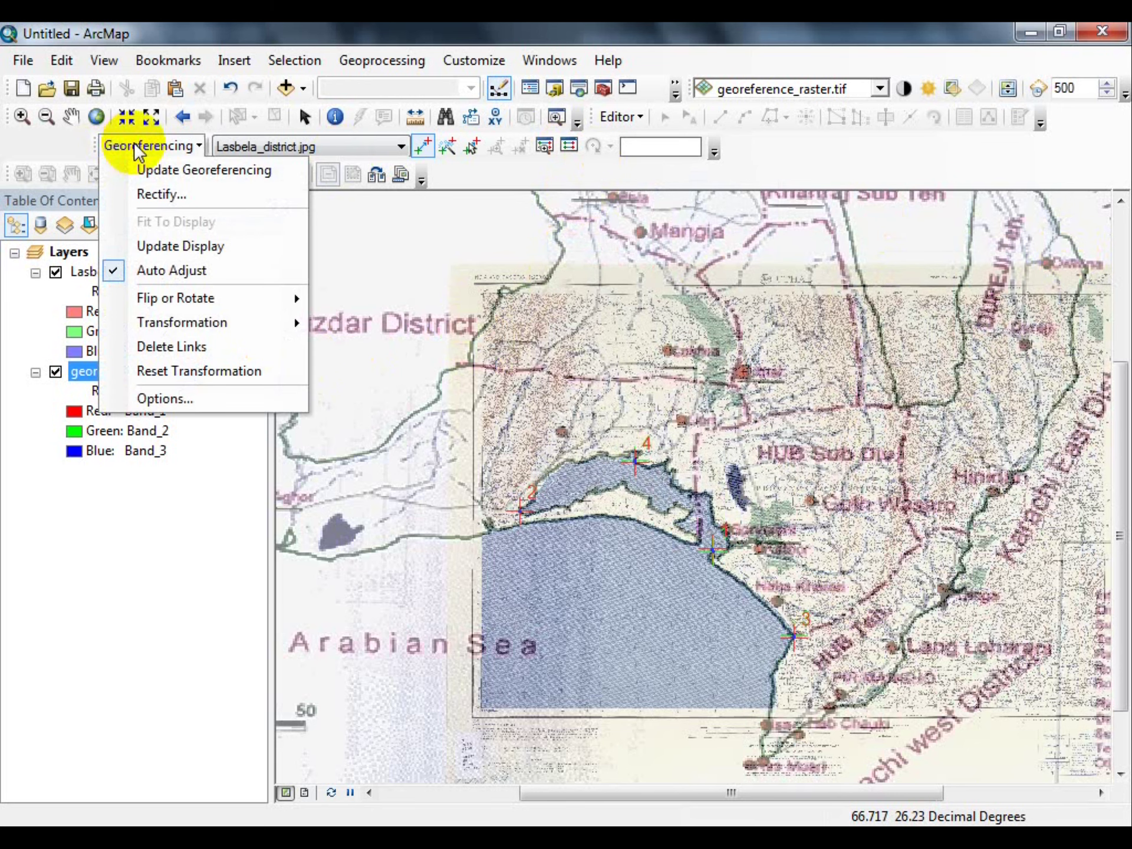
pyautogui.click(151, 191)
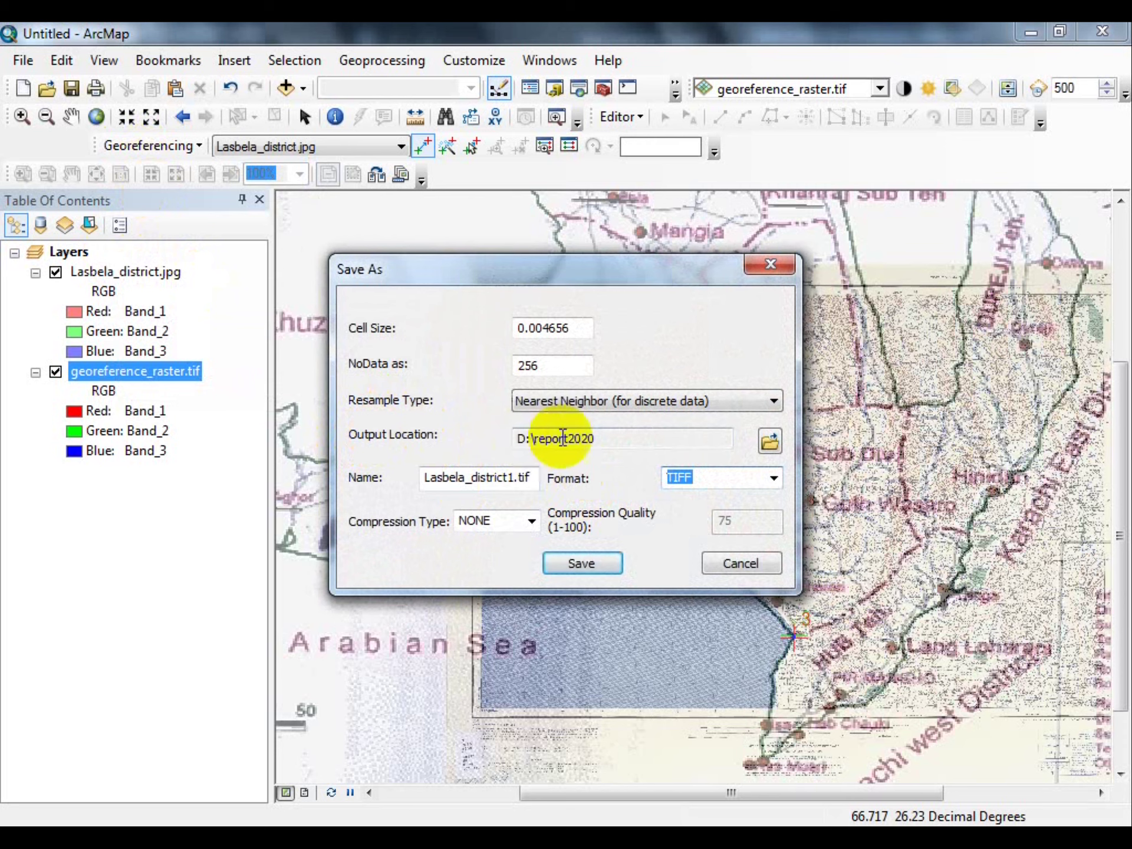
pyautogui.click(675, 440)
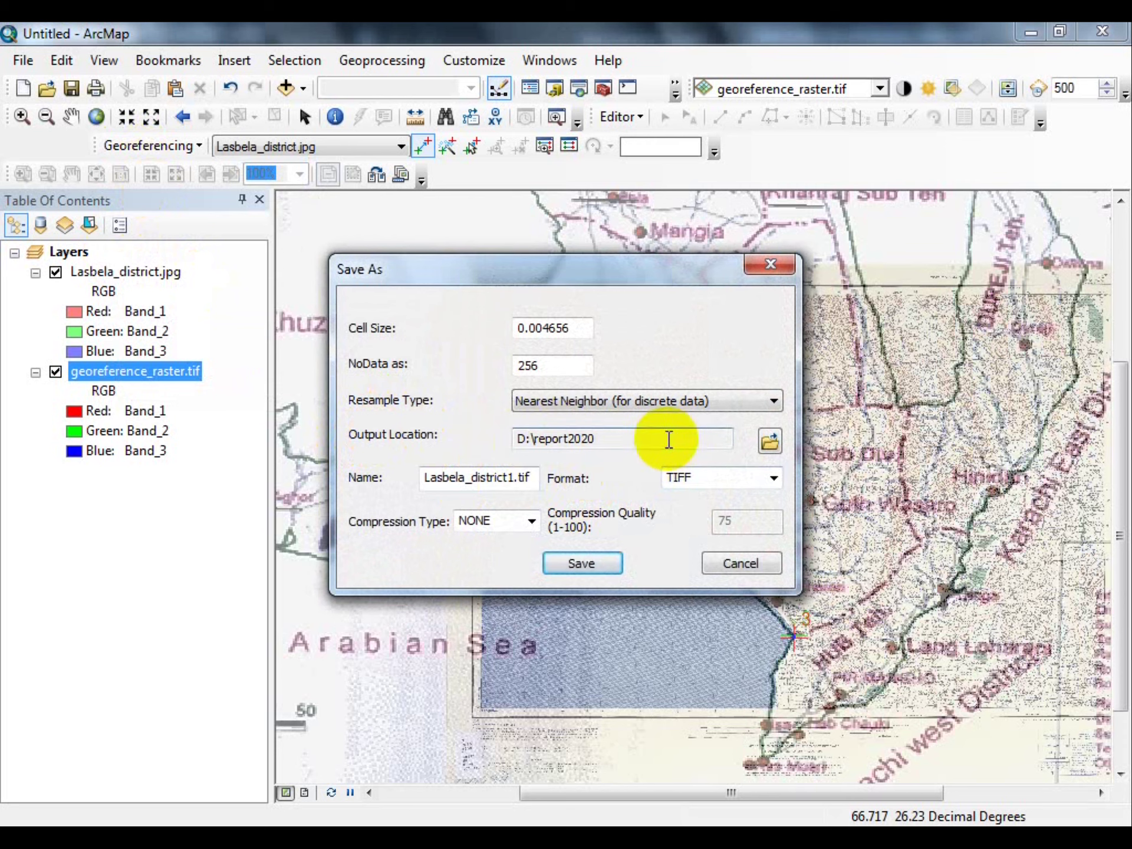
pyautogui.click(771, 441)
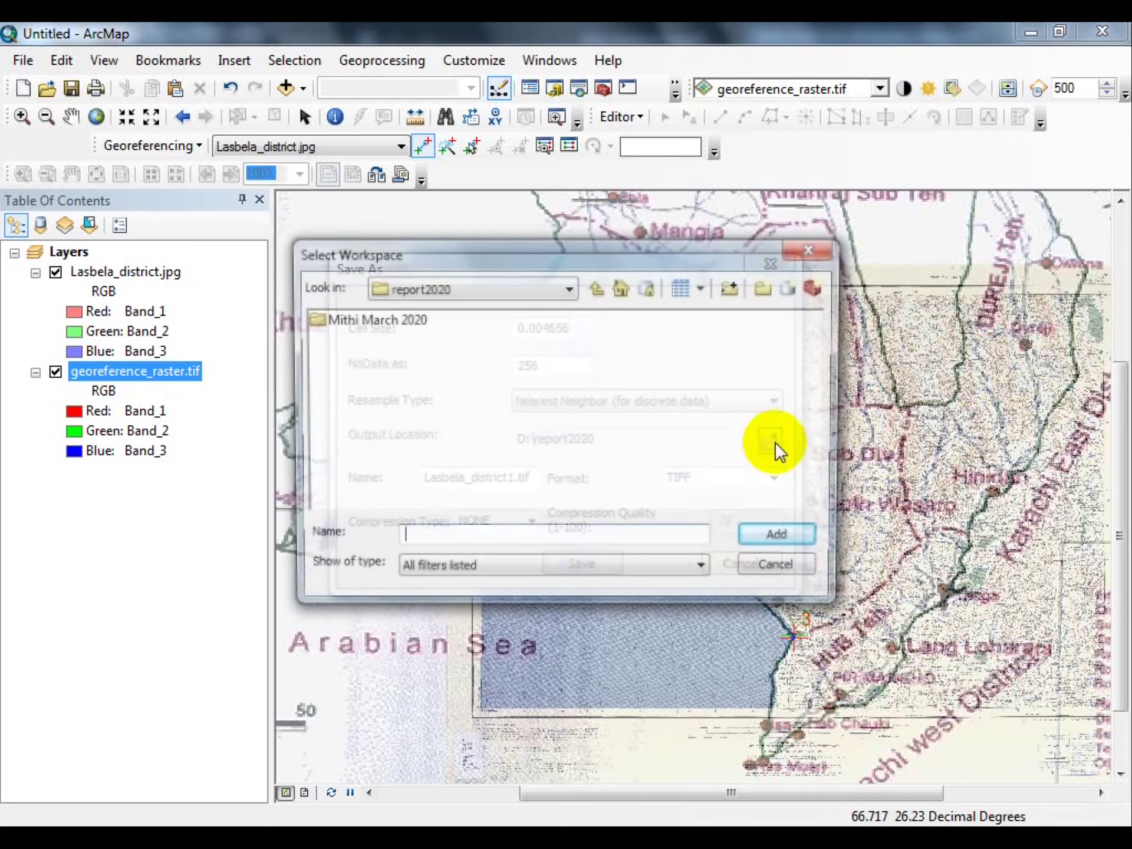
pyautogui.click(596, 289)
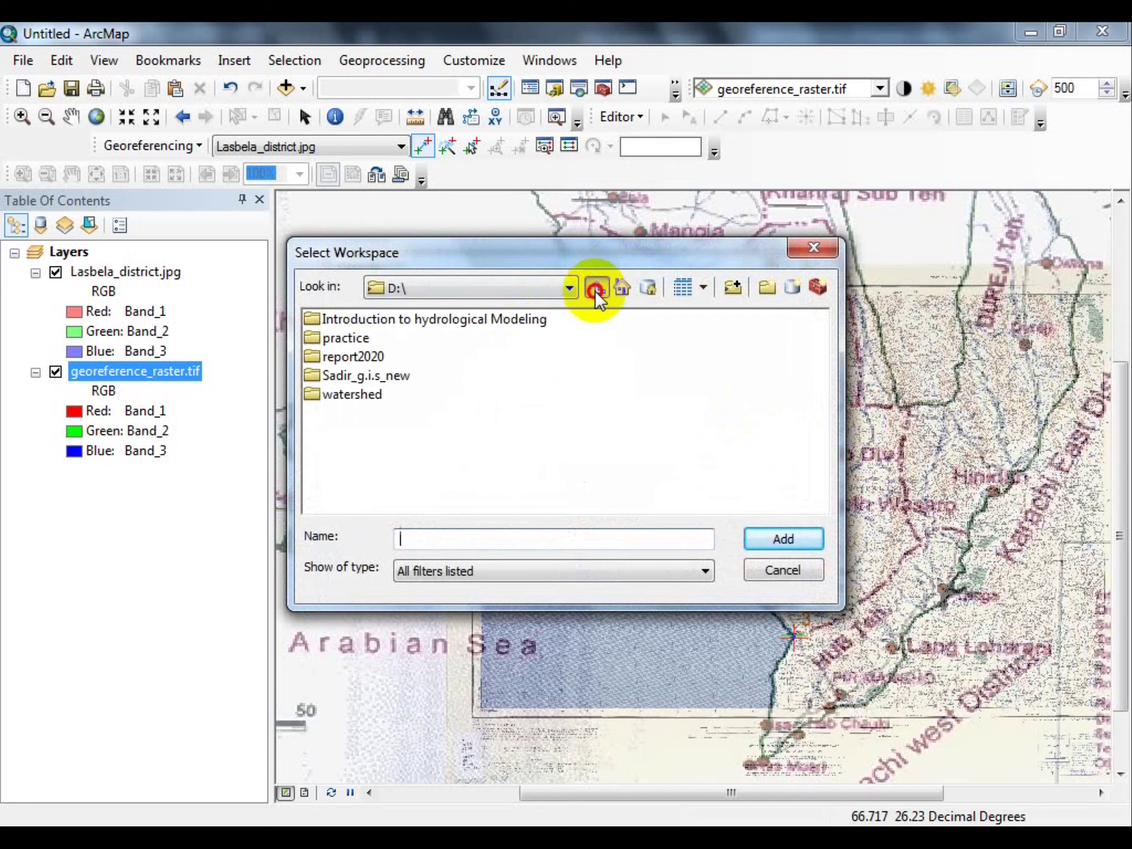
pyautogui.click(596, 290)
pyautogui.doubleClick(319, 378)
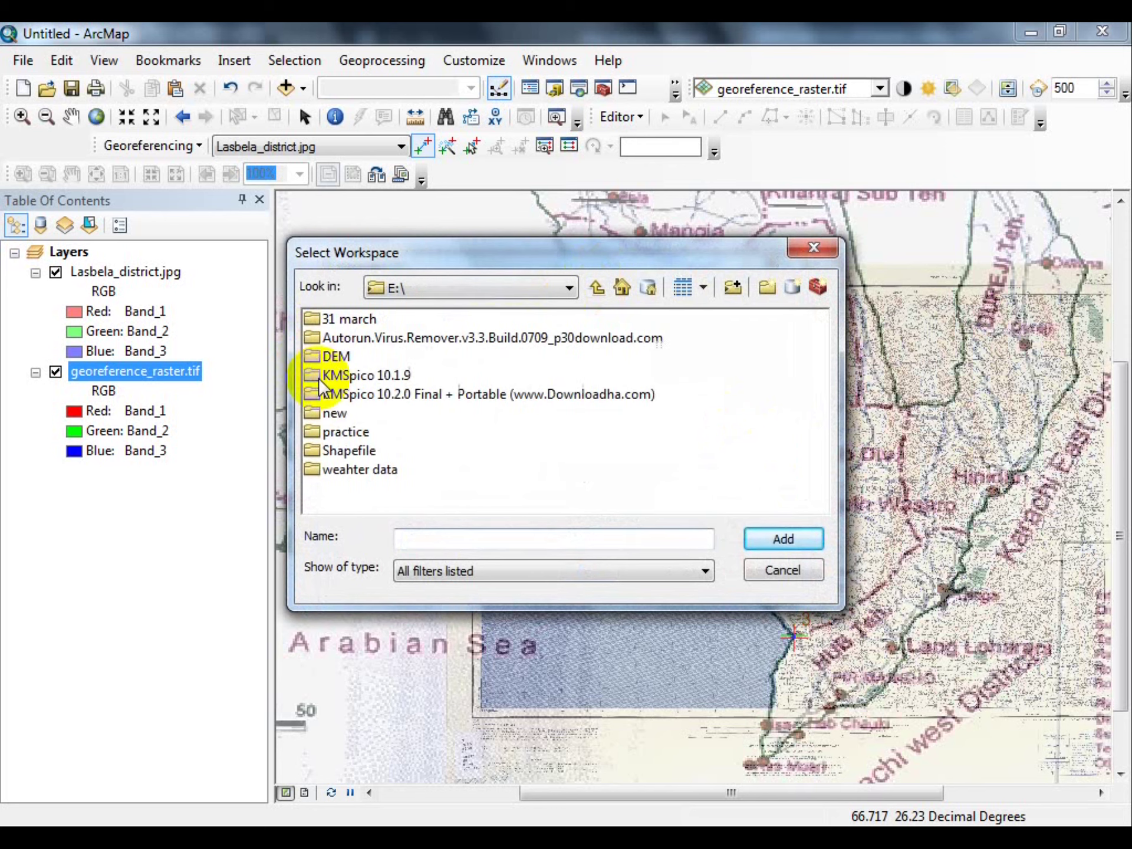
pyautogui.click(326, 411)
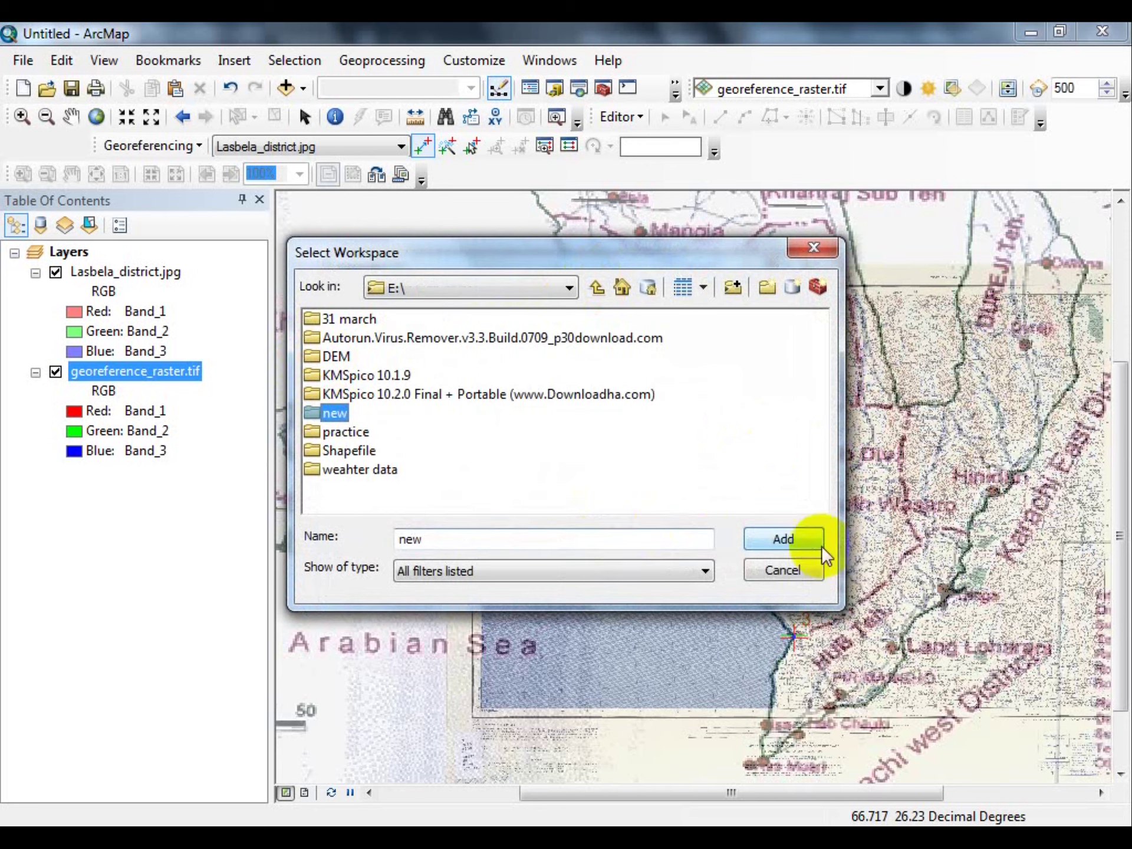
pyautogui.click(784, 539)
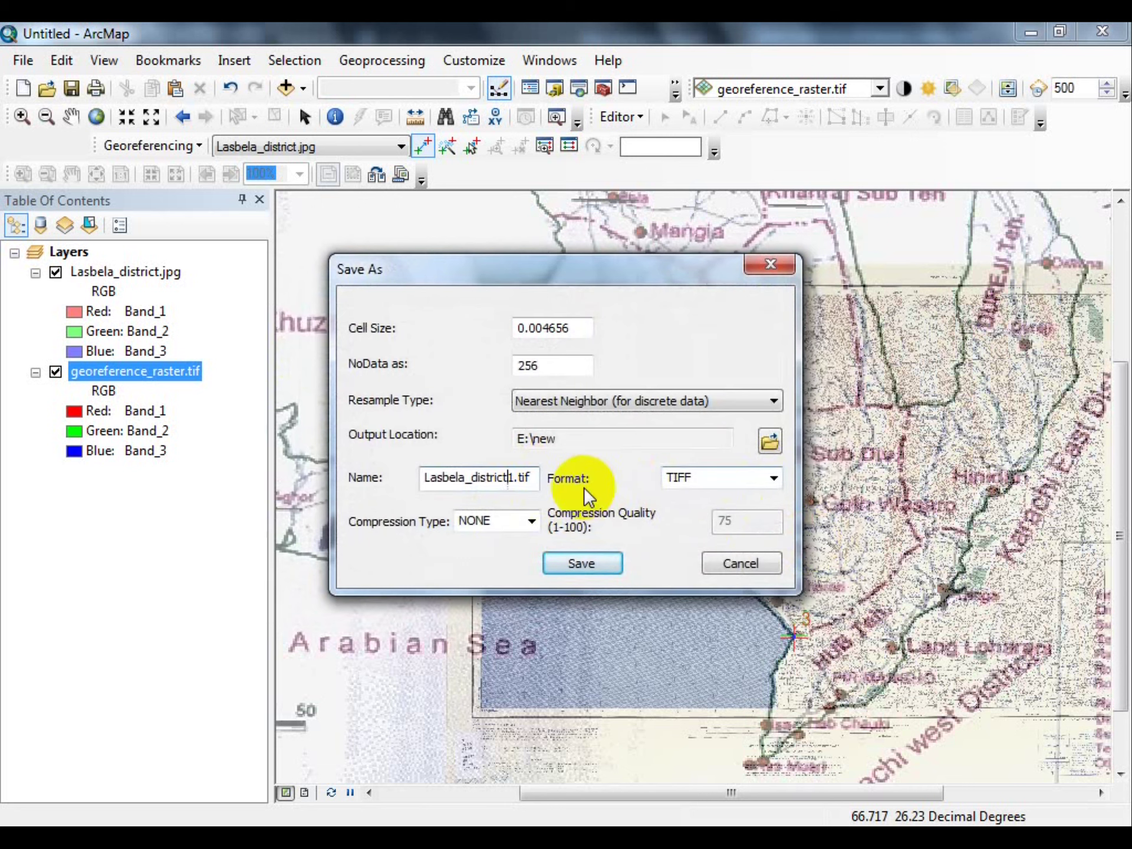
# Check the available output formats, keep TIFF, and save the rectified raster as Lasbela_district1.tif
pyautogui.click(715, 476)
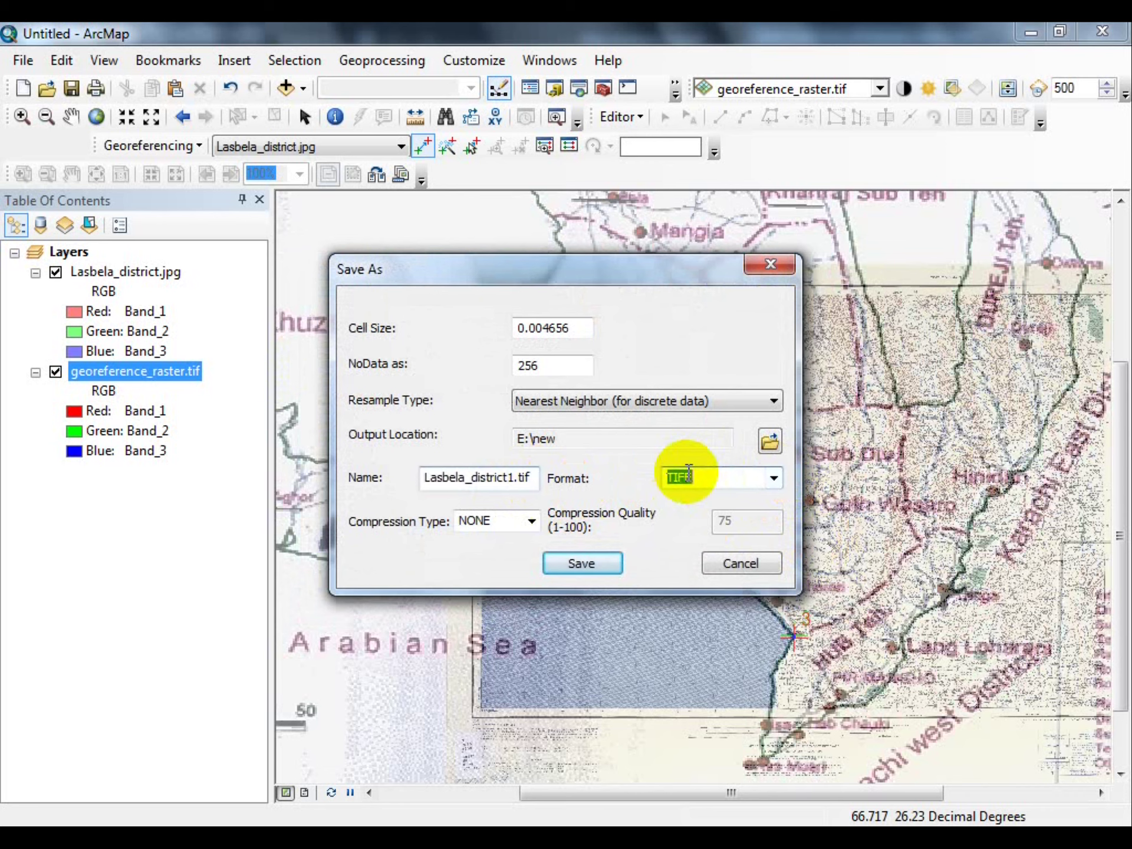
pyautogui.click(775, 477)
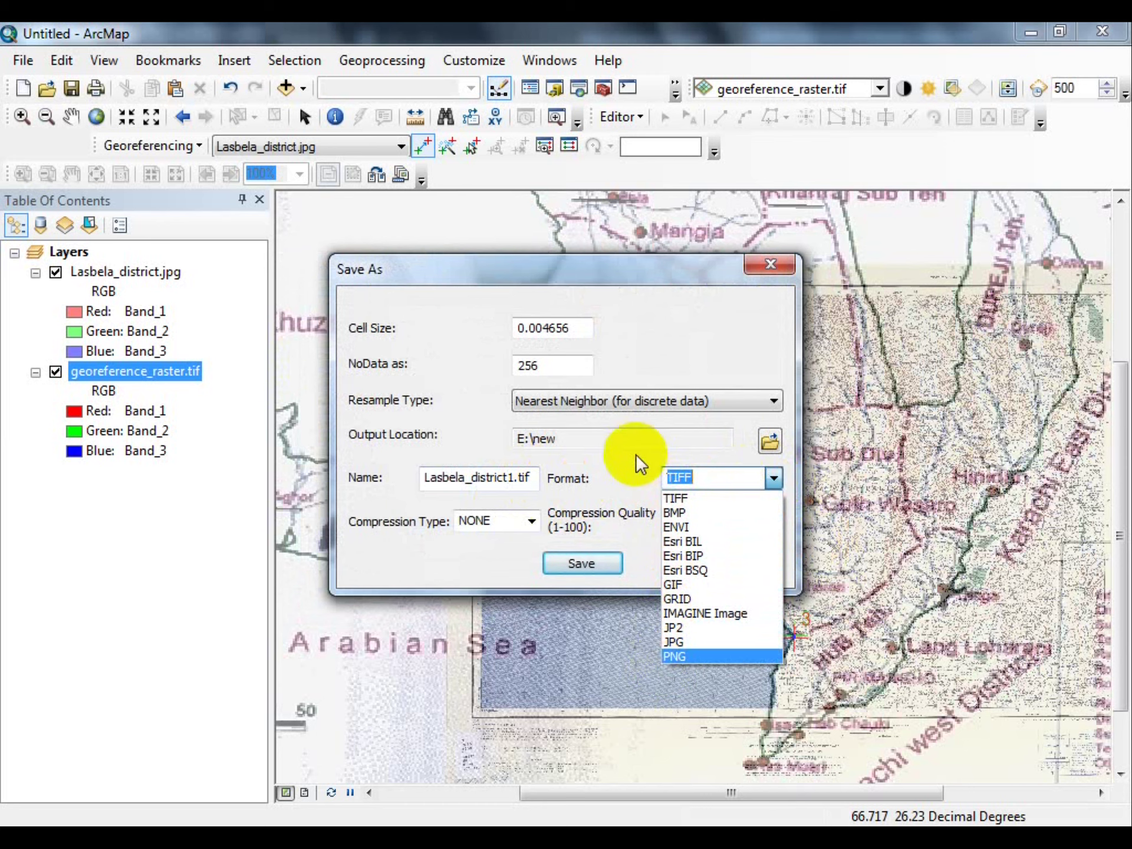
pyautogui.click(635, 428)
pyautogui.click(500, 477)
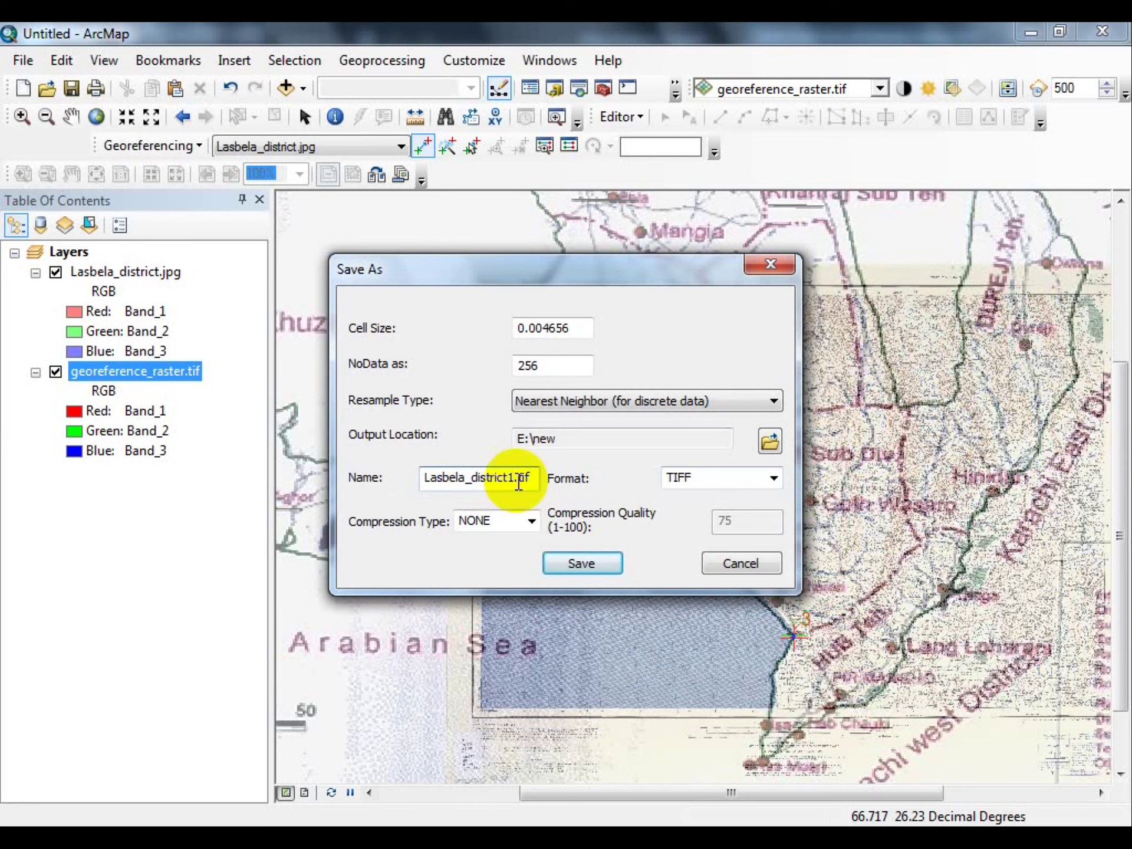
pyautogui.moveTo(530, 478)
pyautogui.mouseDown()
pyautogui.moveTo(471, 479)
pyautogui.moveTo(520, 477)
pyautogui.mouseUp()
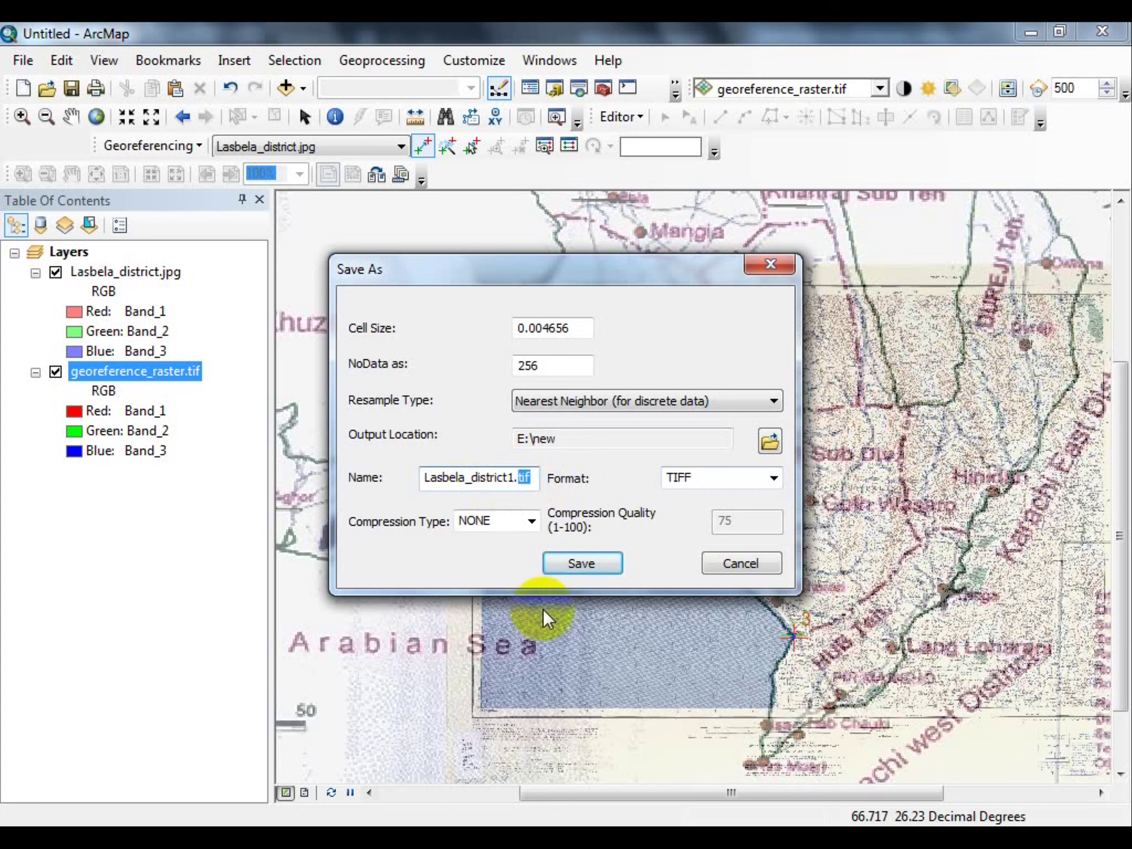
pyautogui.press('BackSpace')
pyautogui.press('BackSpace')
pyautogui.click(567, 564)
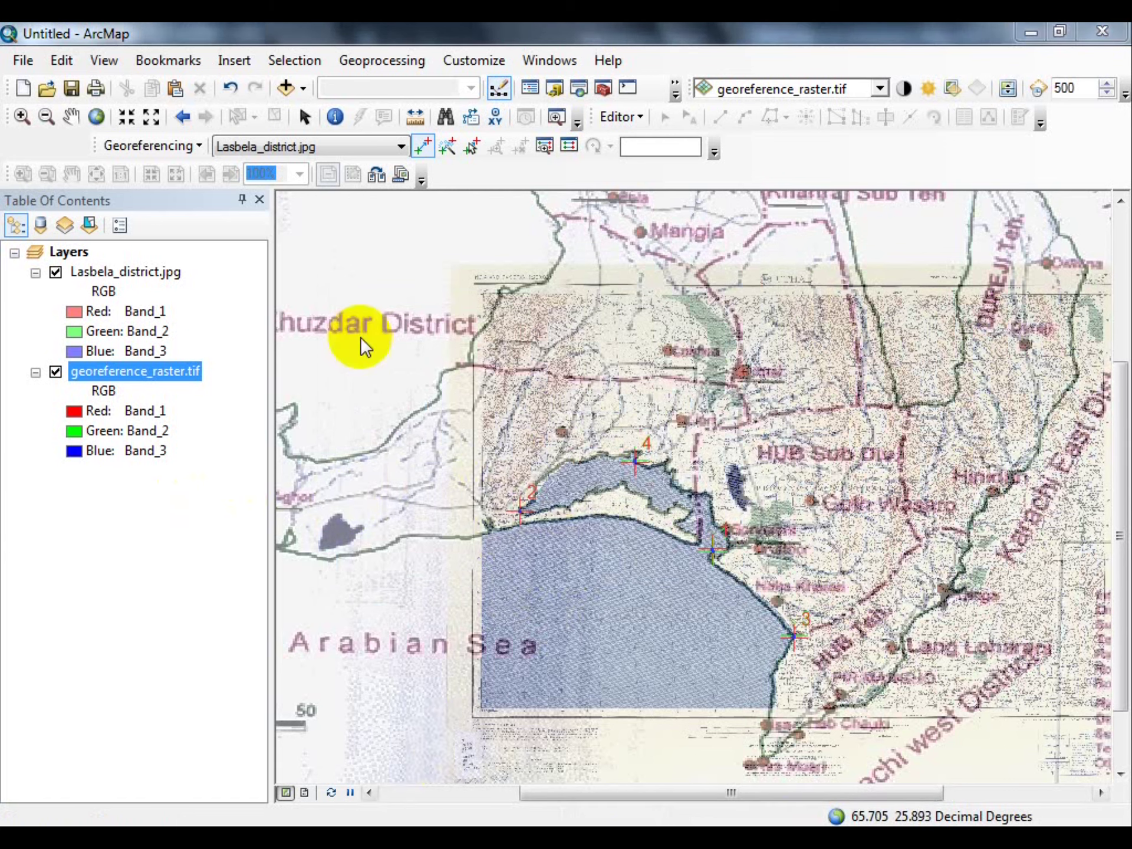
# Add the rectified raster Lasbela_district1.tif from the folder new to the map
pyautogui.click(283, 87)
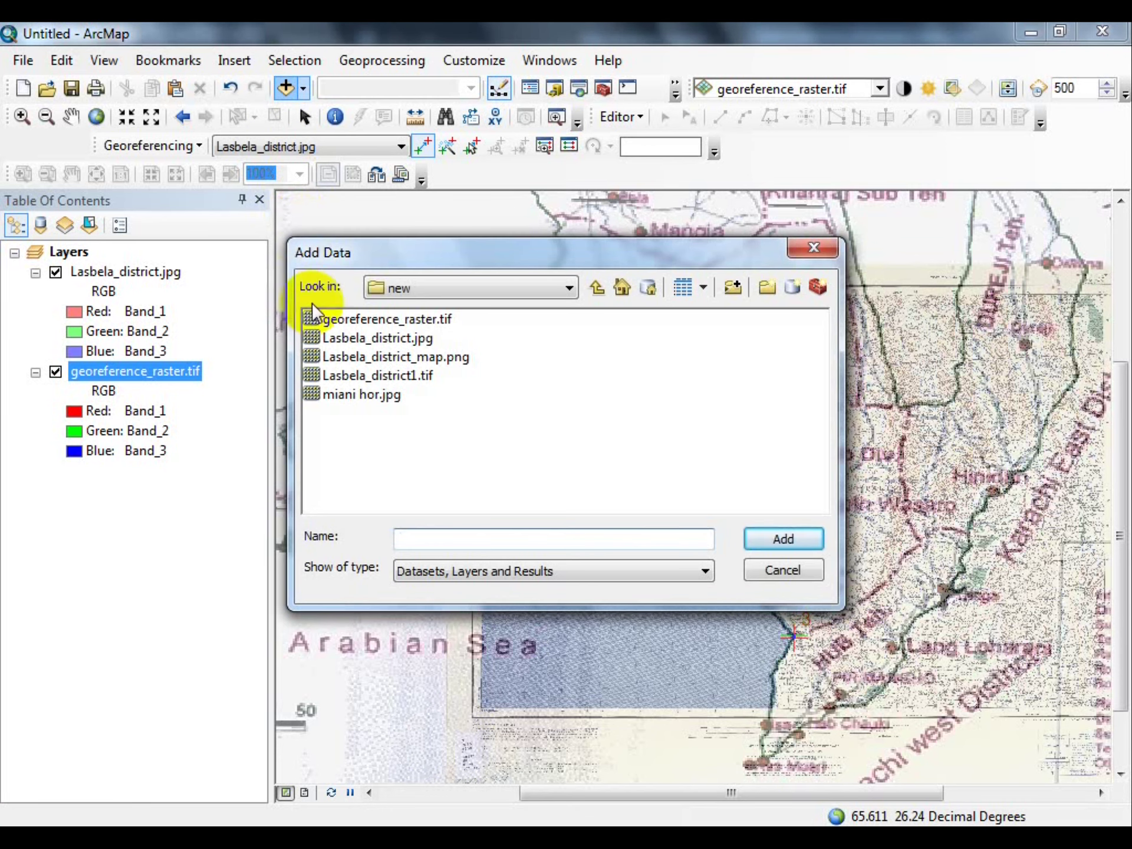
pyautogui.click(402, 373)
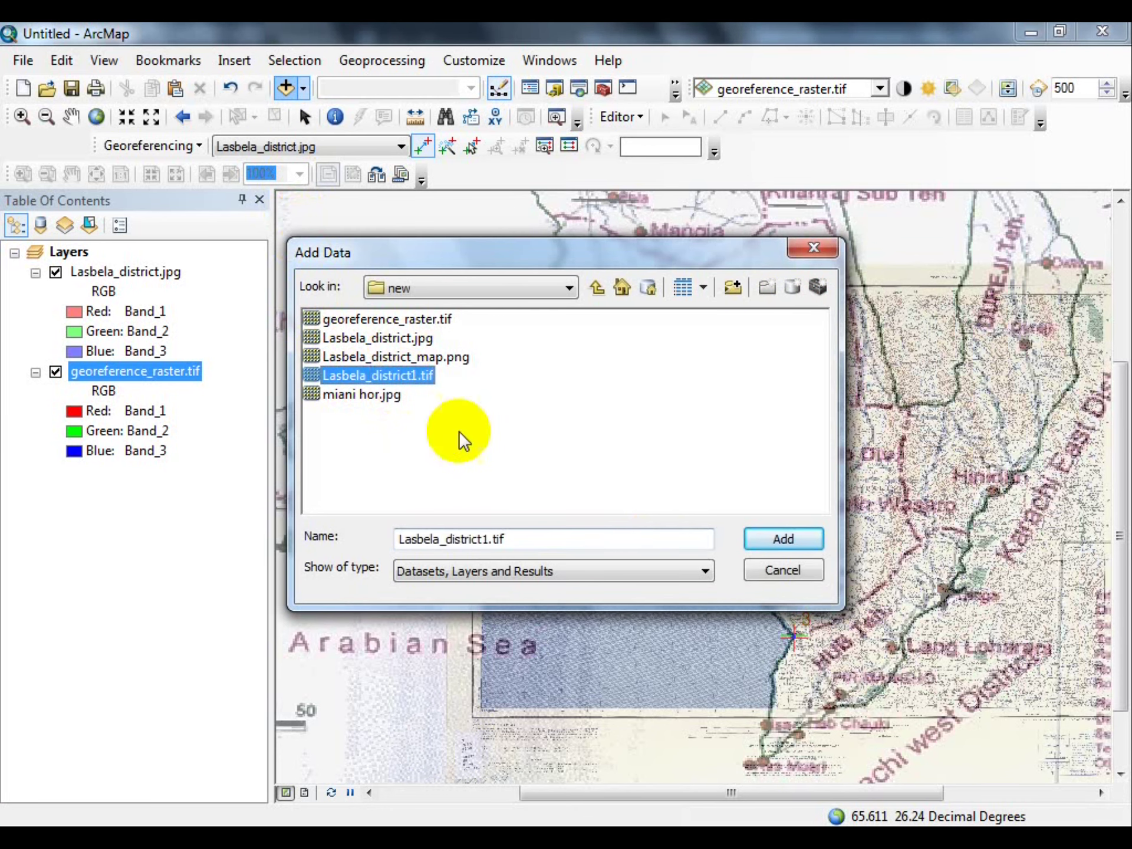
pyautogui.click(752, 538)
pyautogui.click(699, 535)
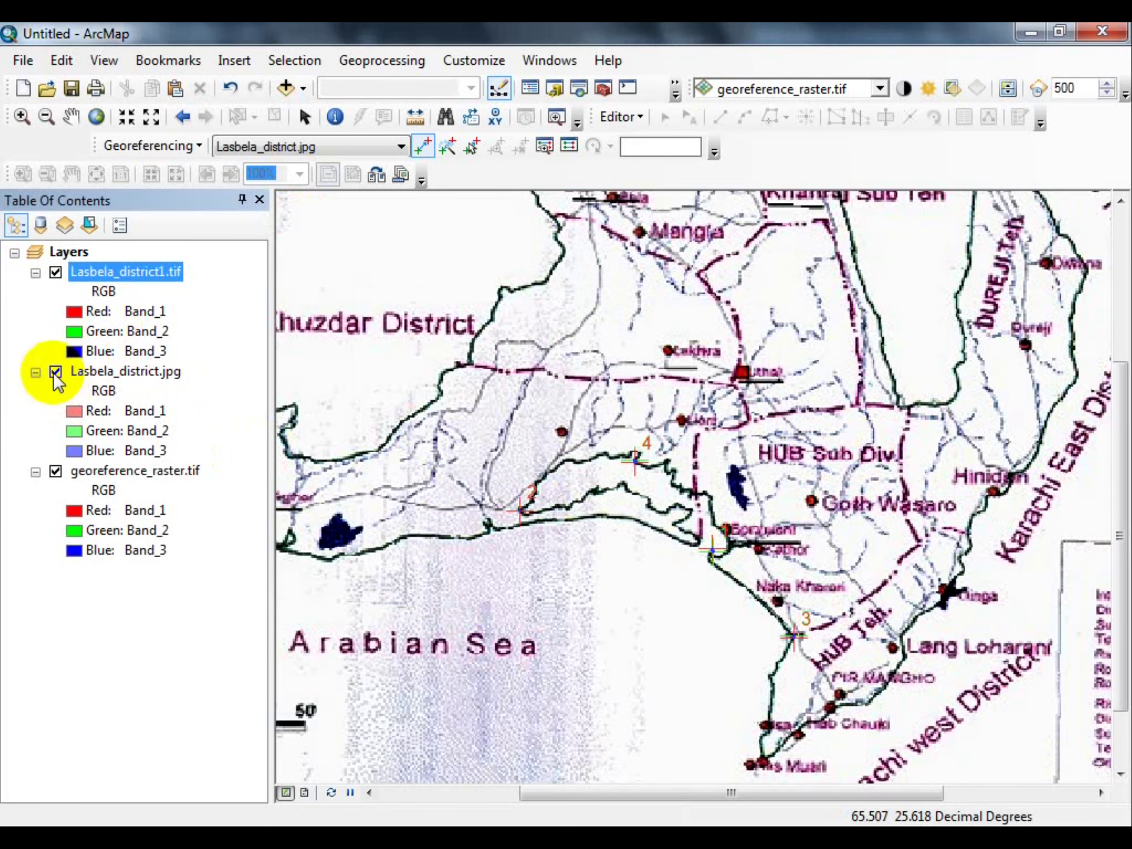
# Hide Lasbela_district.jpg and georeference_raster.tif and view only the rectified Lasbela_district1.tif in data view
pyautogui.click(56, 371)
pyautogui.click(56, 470)
pyautogui.click(304, 793)
pyautogui.click(285, 792)
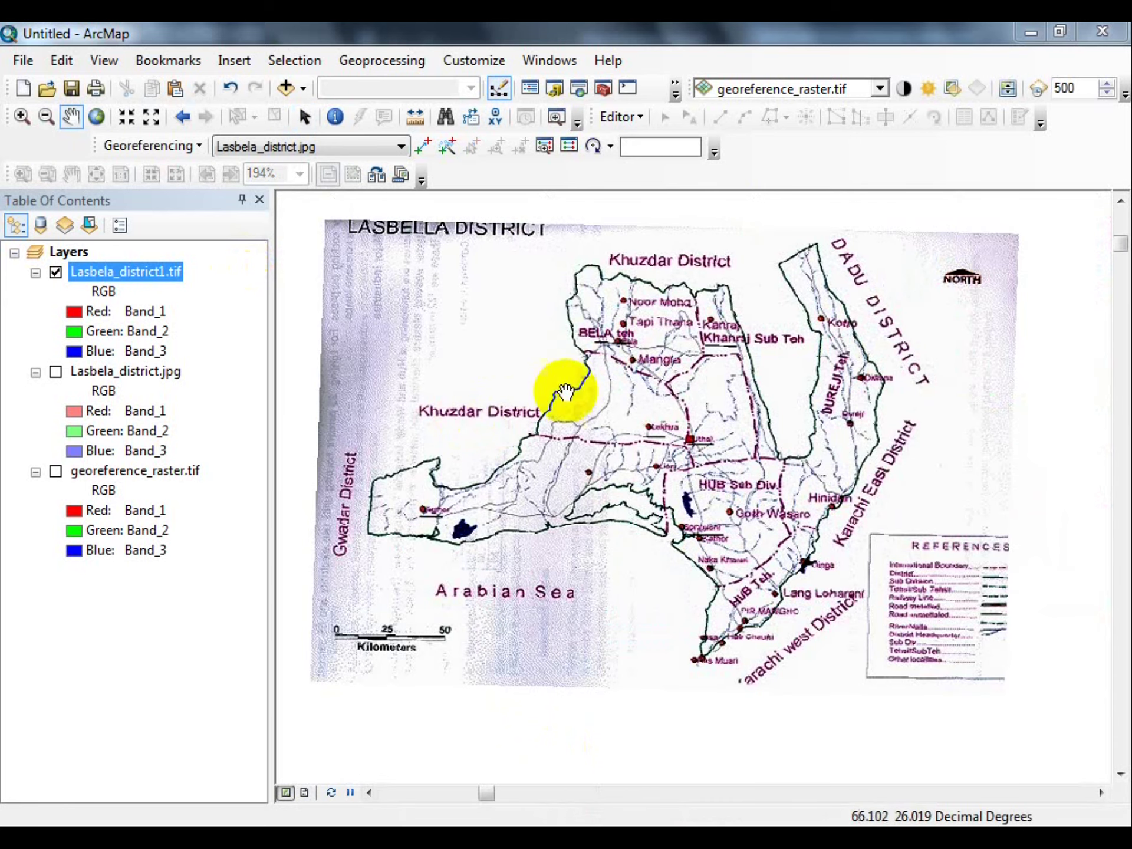